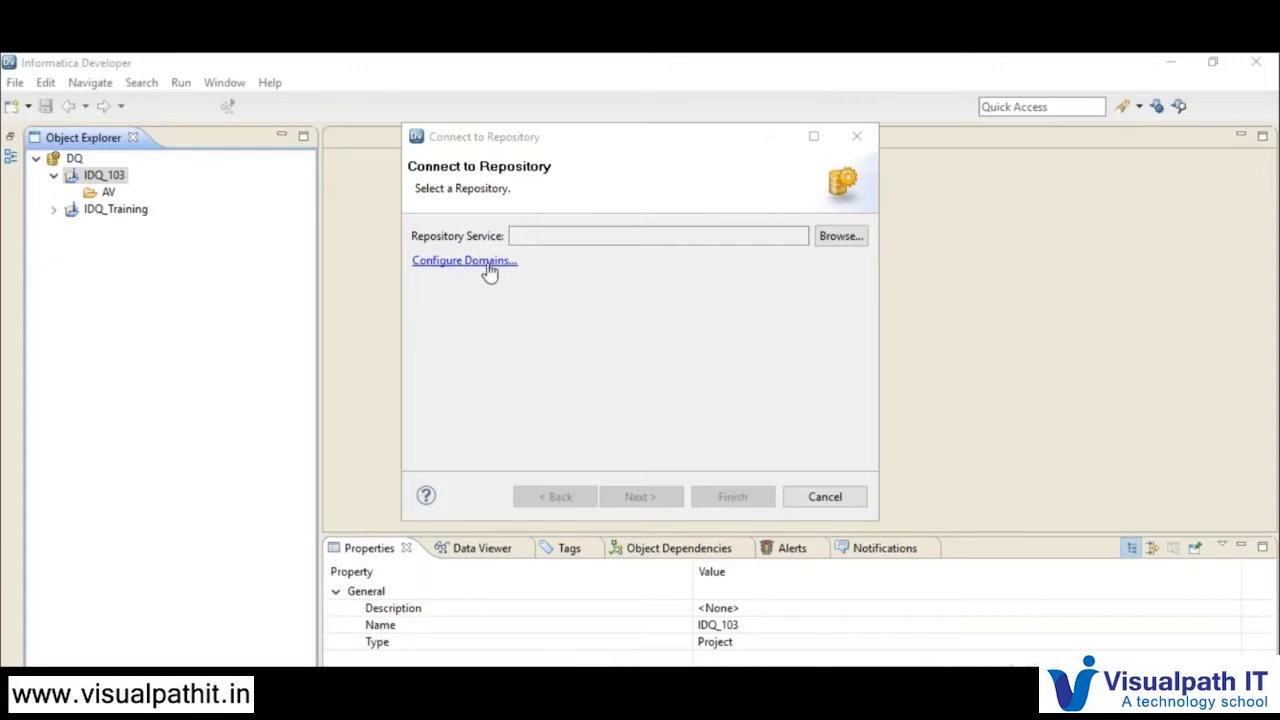
Open the Informatica > Domains preferences page and select the available domain D
{"action": "left_click", "coordinate": [489, 270]}
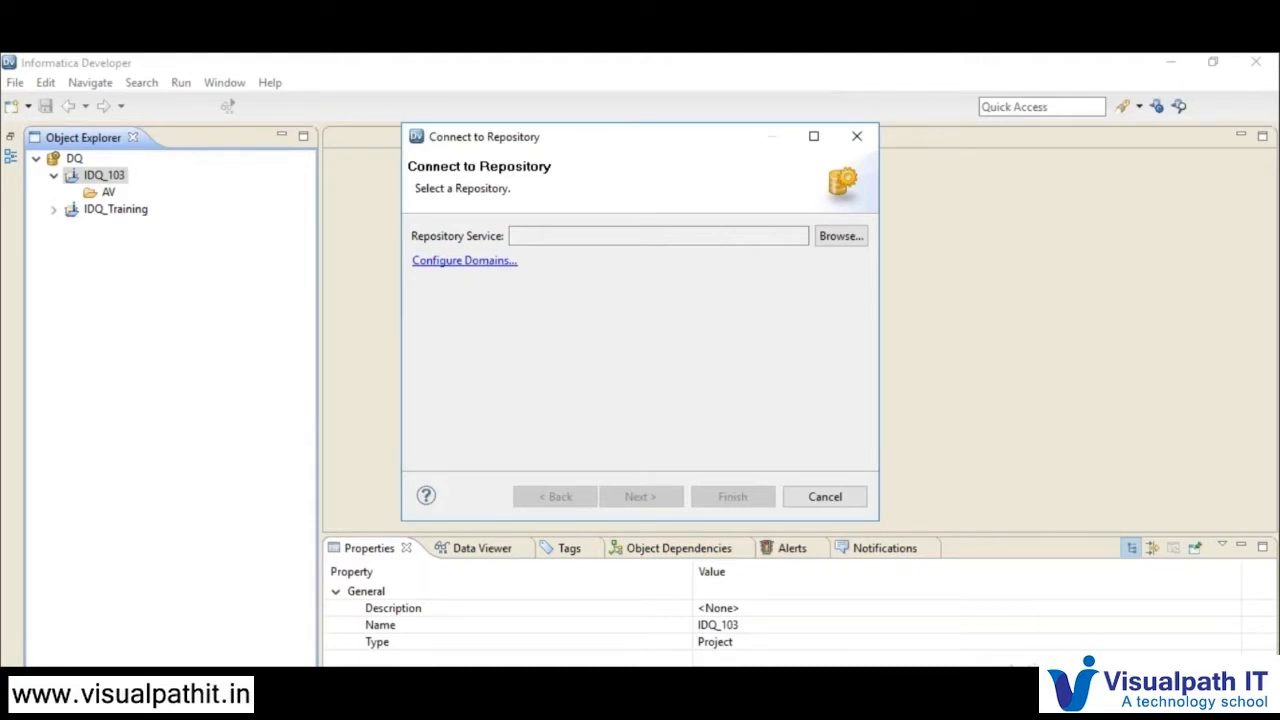
{"action": "left_click", "coordinate": [482, 262]}
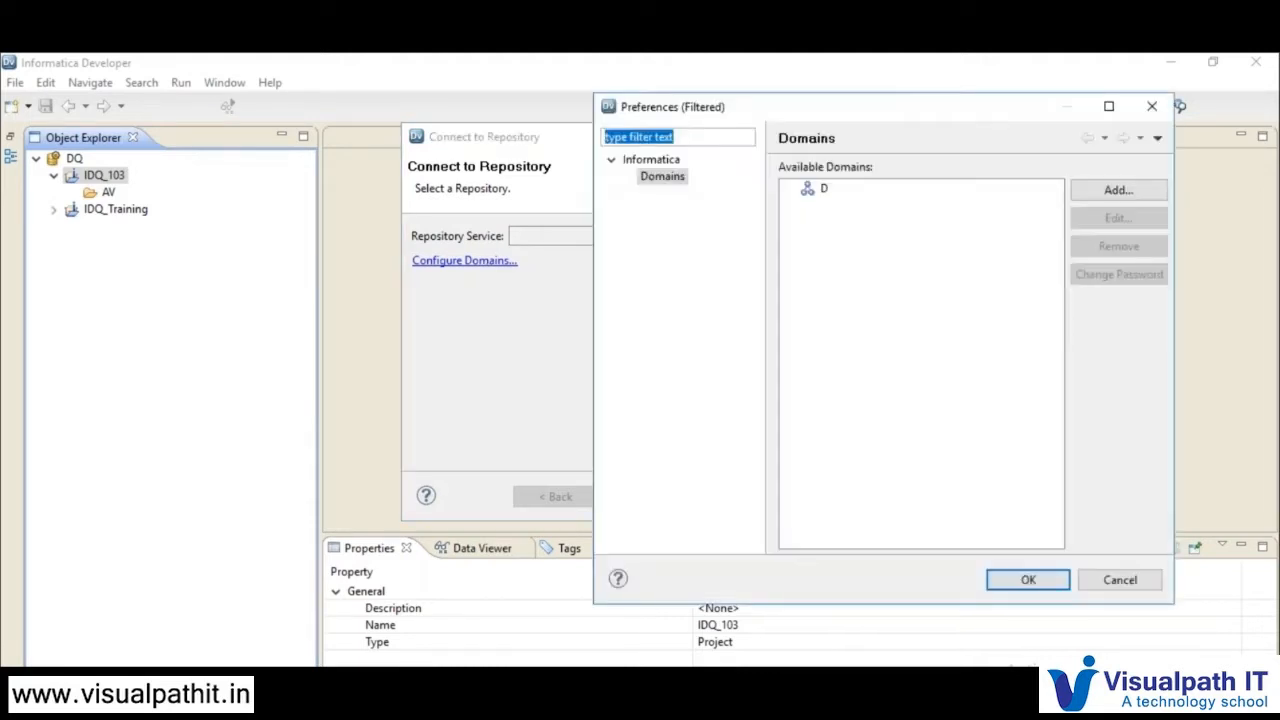
{"action": "left_click_drag", "start_coordinate": [826, 121], "coordinate": [590, 146]}
{"action": "left_click", "coordinate": [440, 189]}
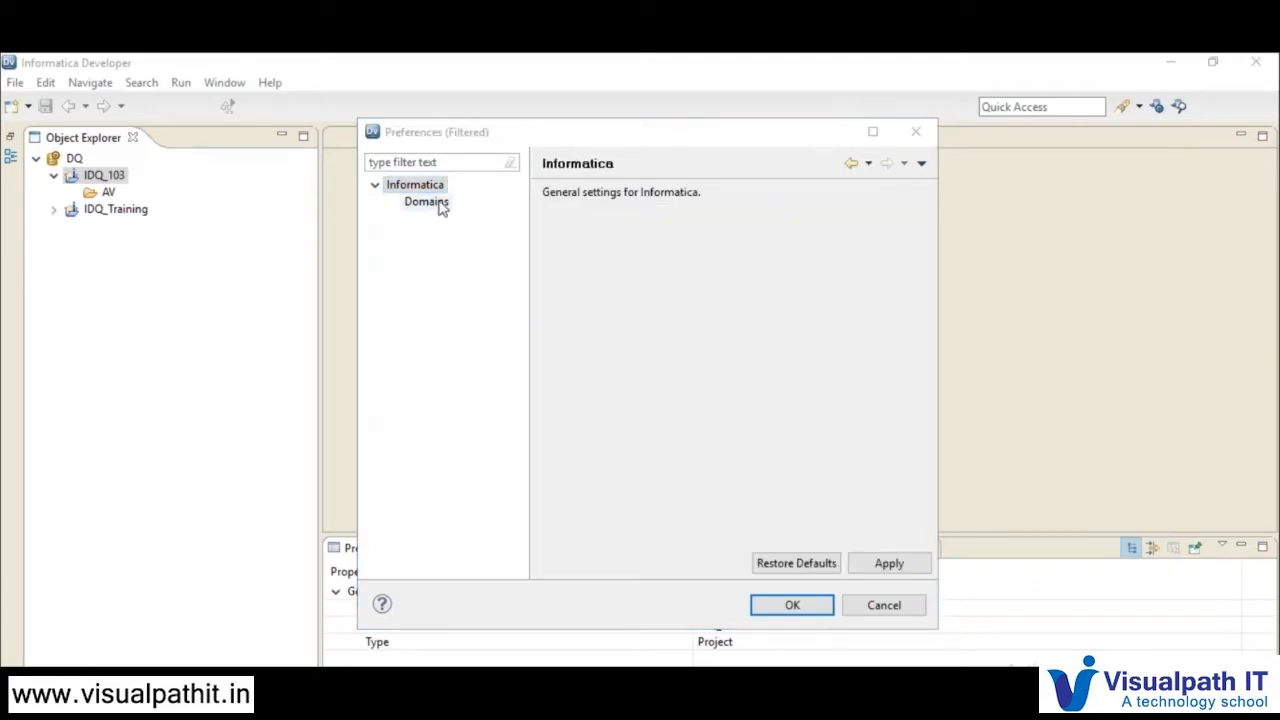
{"action": "left_click", "coordinate": [441, 205]}
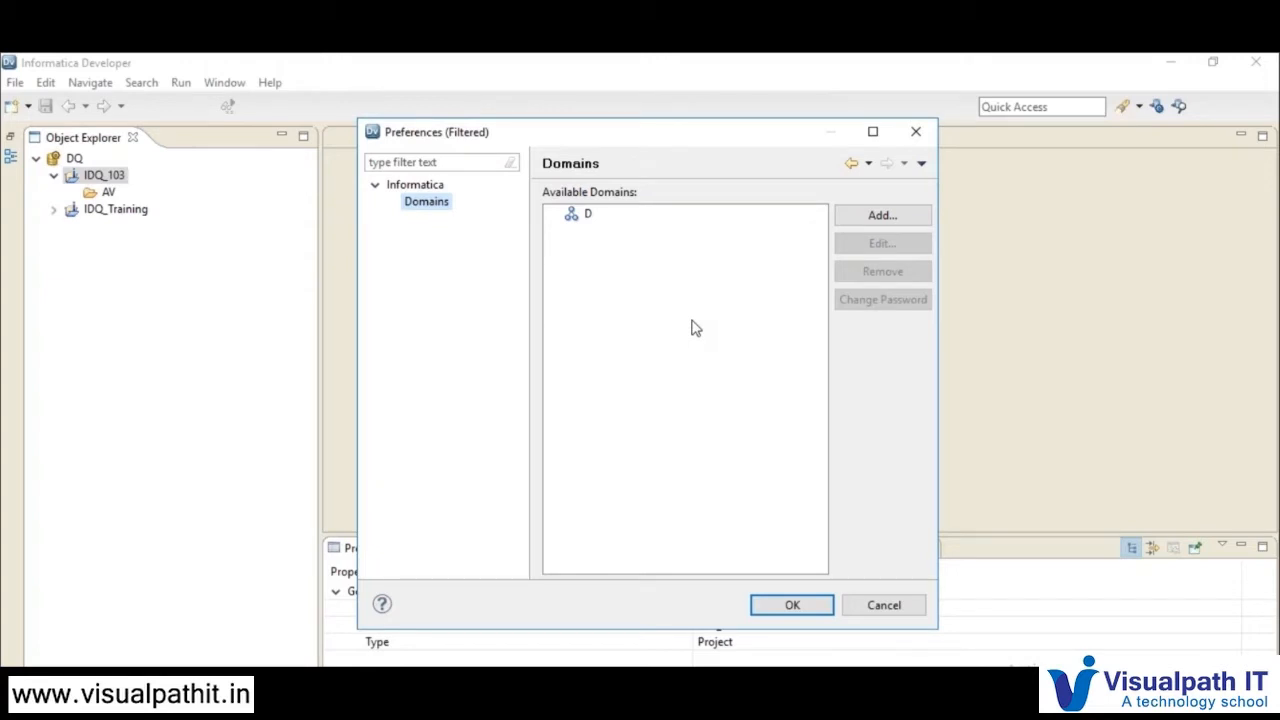
{"action": "left_click", "coordinate": [589, 218]}
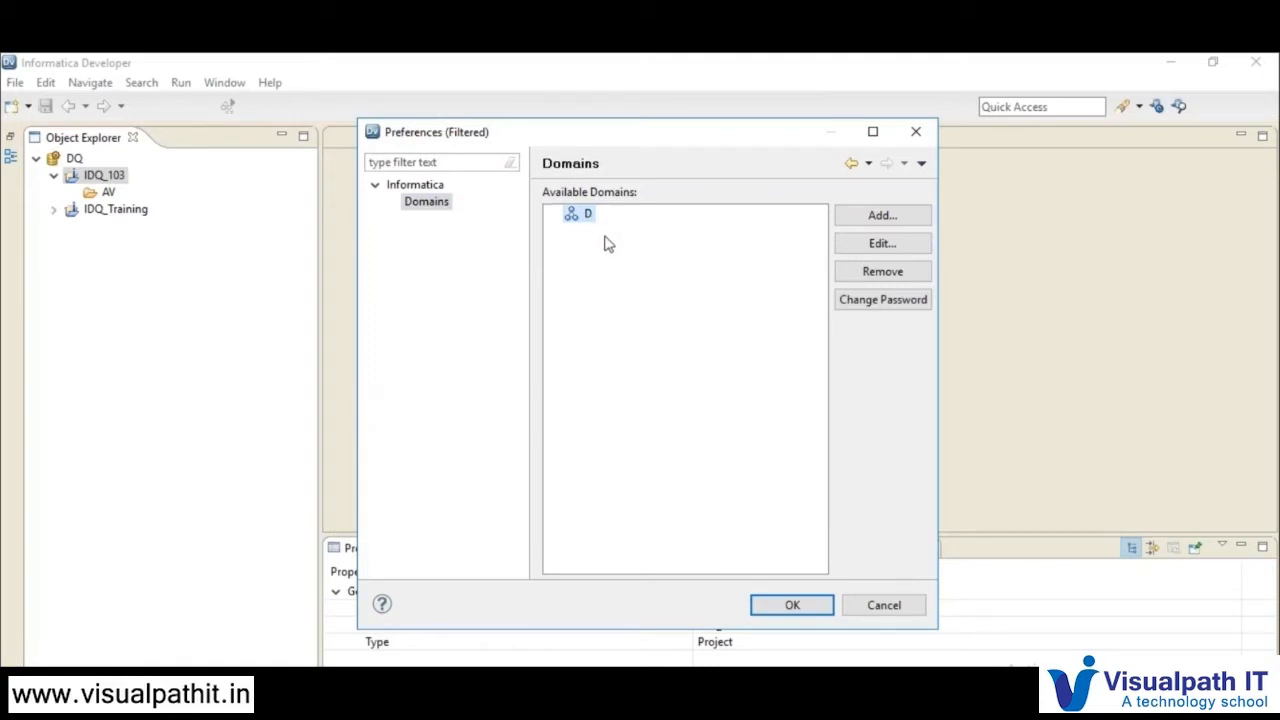
Add a new domain, entering domain name D and host name localhost
{"action": "left_click", "coordinate": [849, 225]}
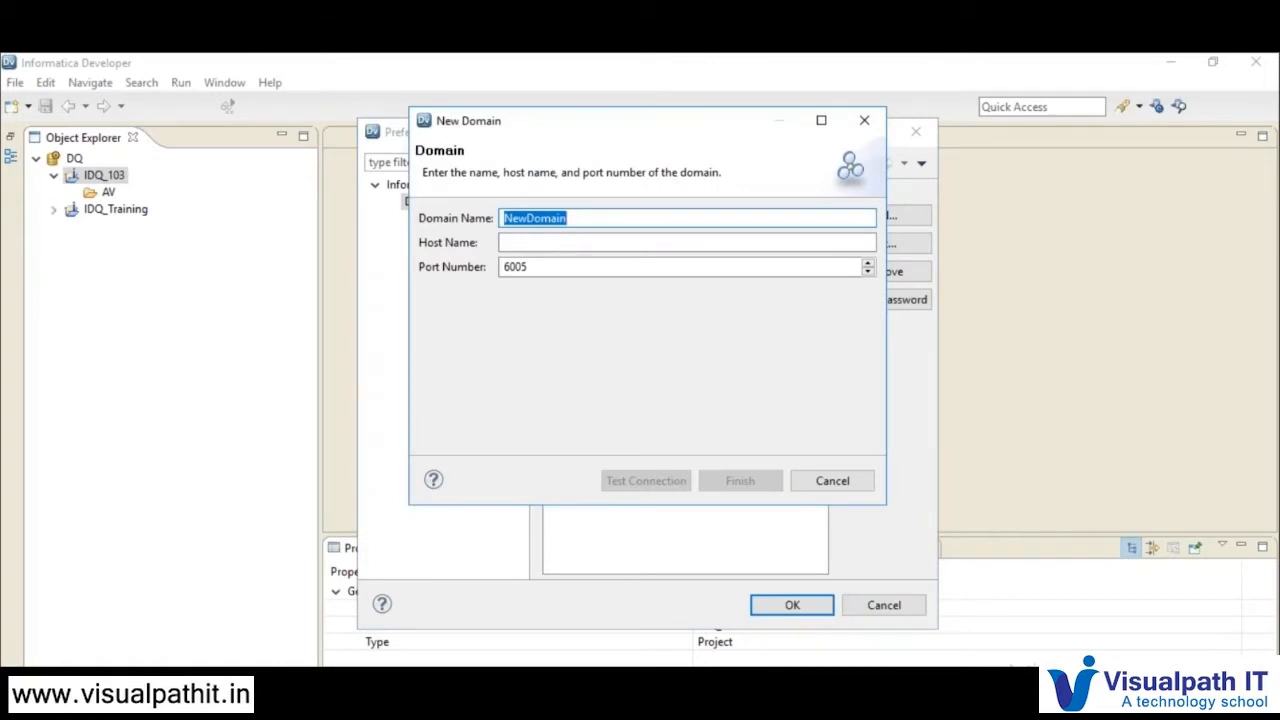
{"action": "type", "text": "D"}
{"action": "key", "text": "Tab"}
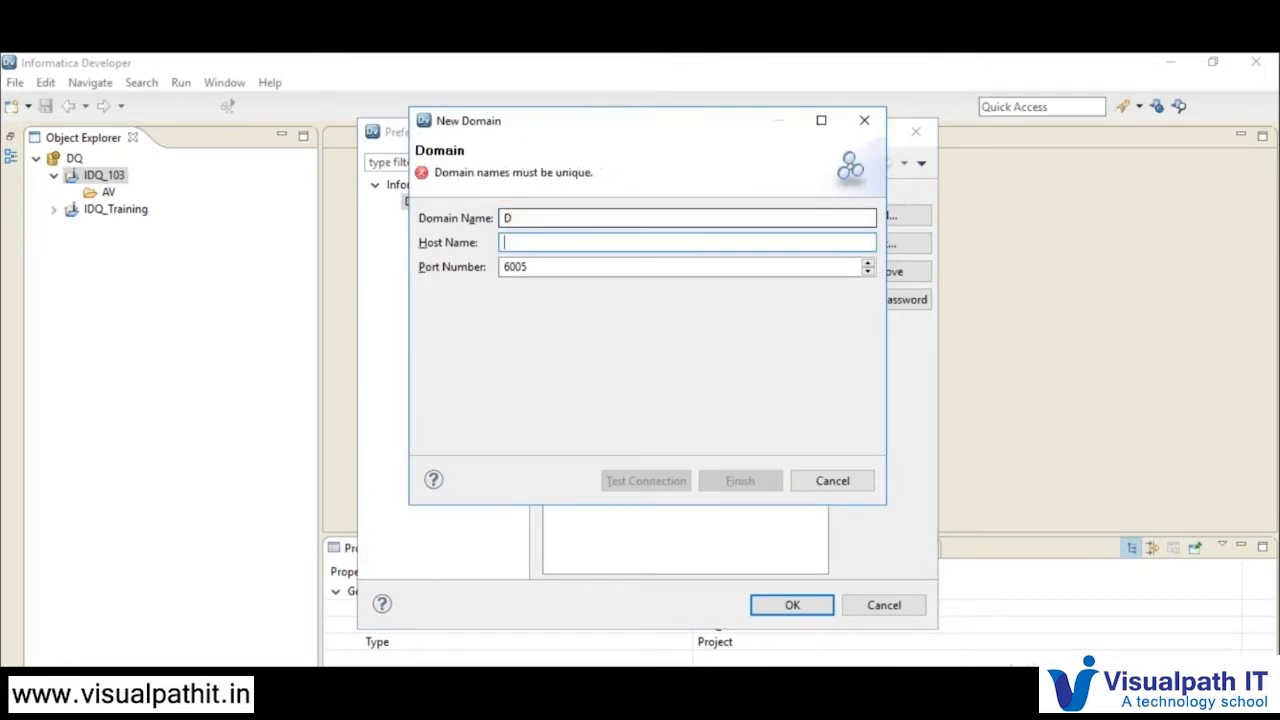
{"action": "type", "text": "hocalhost"}
{"action": "key", "text": "Tab"}
{"action": "key", "text": "shift+Tab"}
{"action": "key", "text": "Tab"}
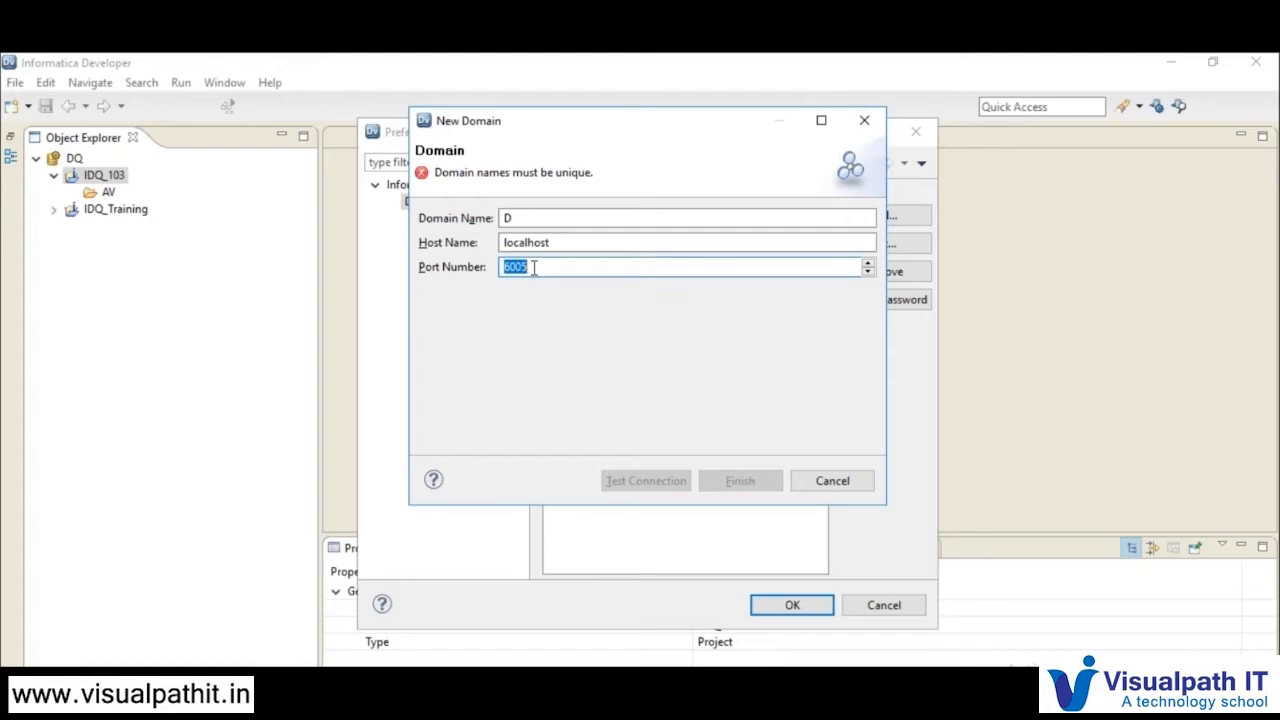
{"action": "left_click", "coordinate": [574, 241]}
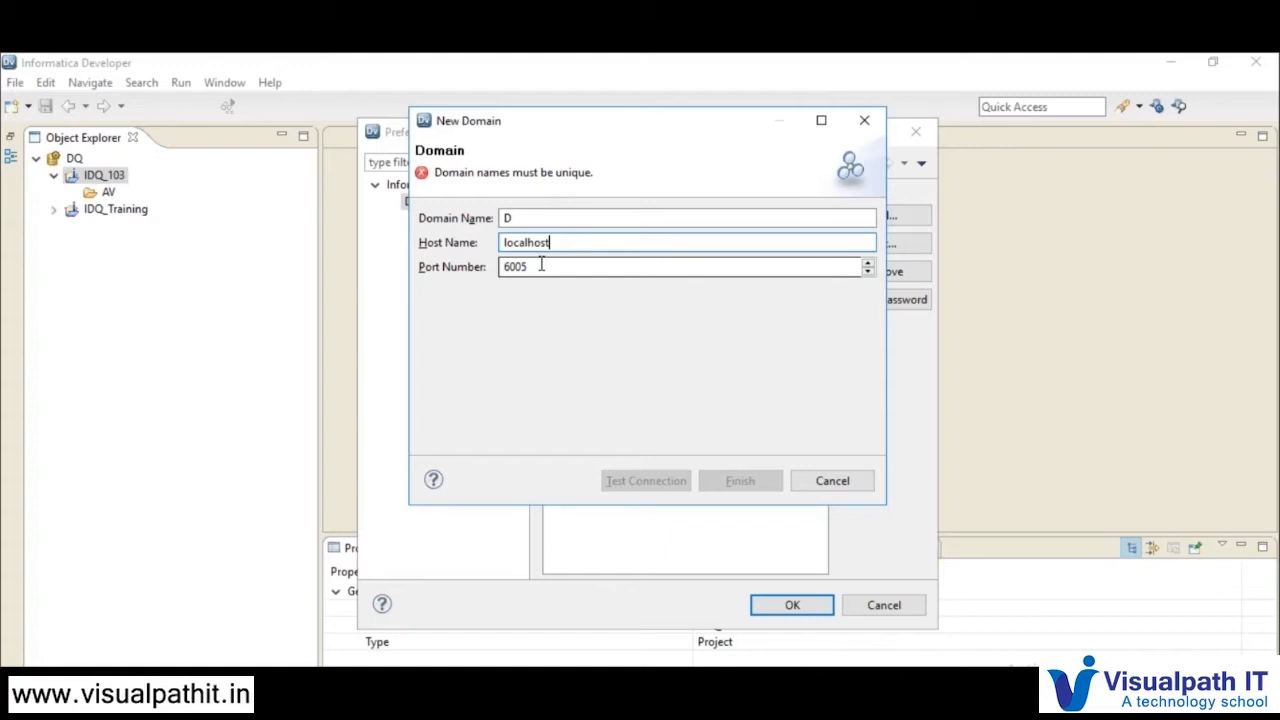
Replace port 6005 with 8787 and complete the domain name as DS
{"action": "left_click", "coordinate": [540, 265]}
{"action": "key", "text": "BackSpace"}
{"action": "key", "text": "BackSpace"}
{"action": "key", "text": "BackSpace"}
{"action": "key", "text": "BackSpace"}
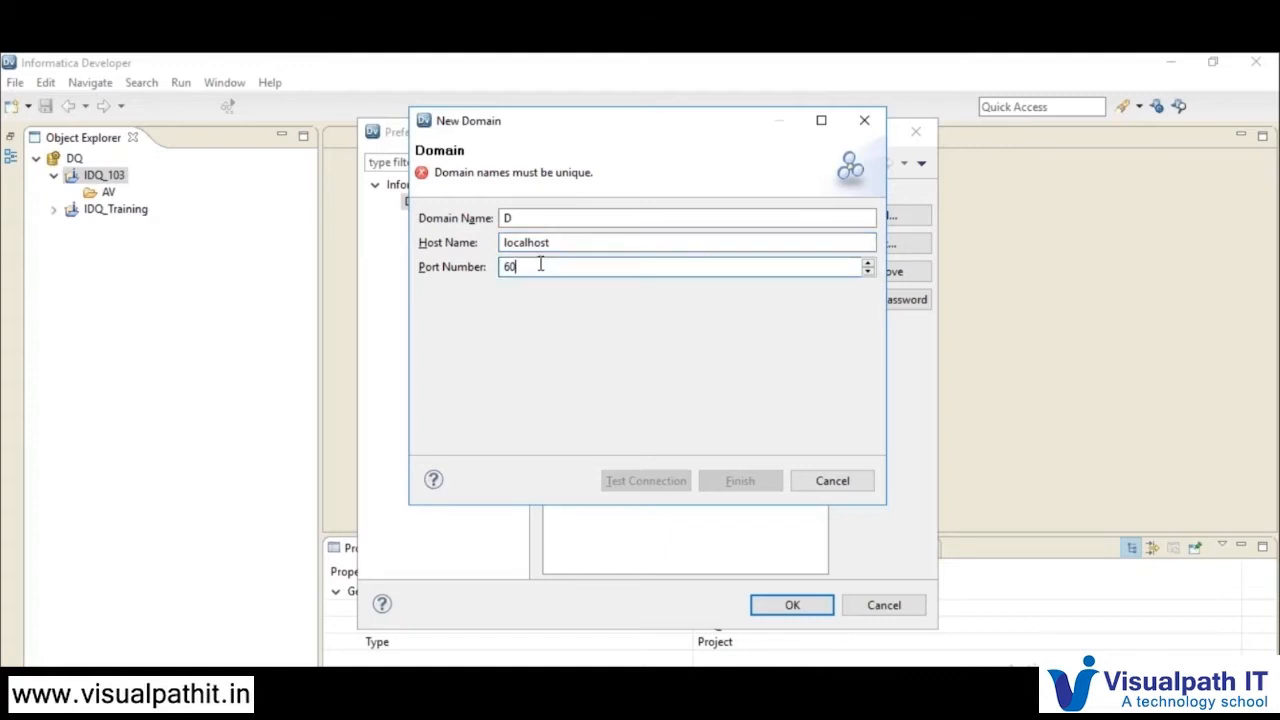
{"action": "type", "text": "8787"}
{"action": "key", "text": "Tab"}
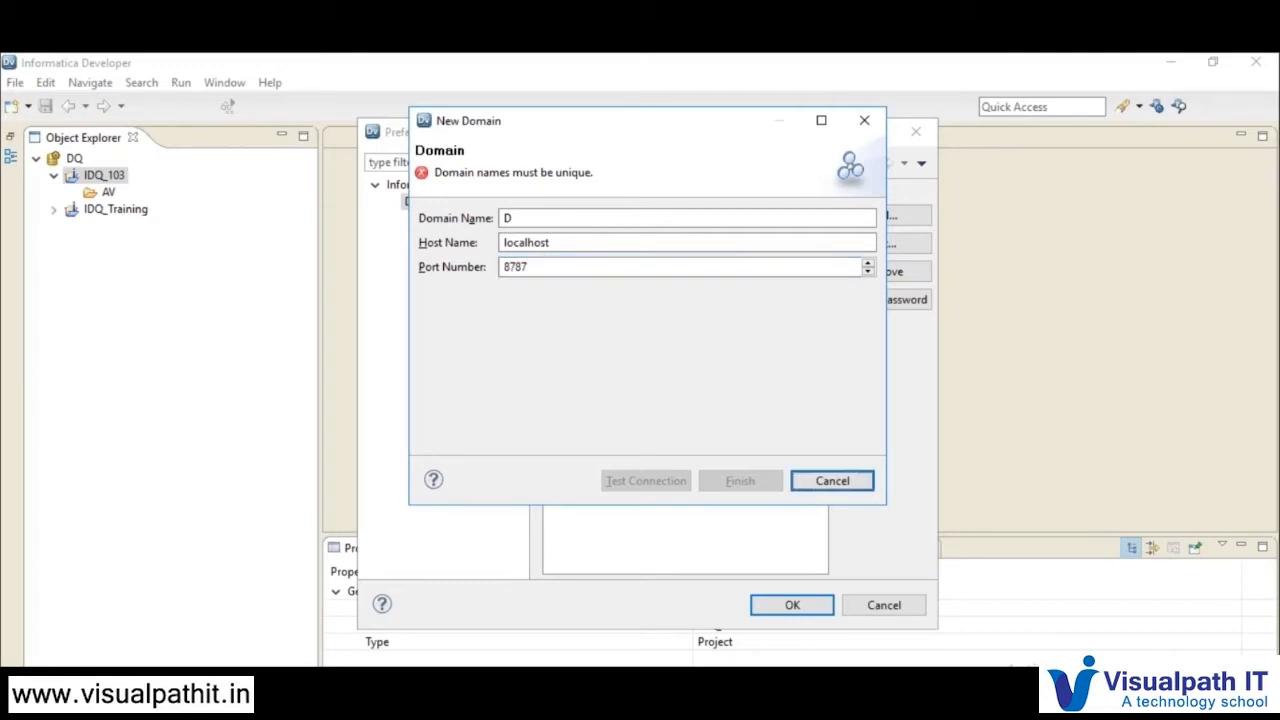
{"action": "left_click", "coordinate": [520, 218]}
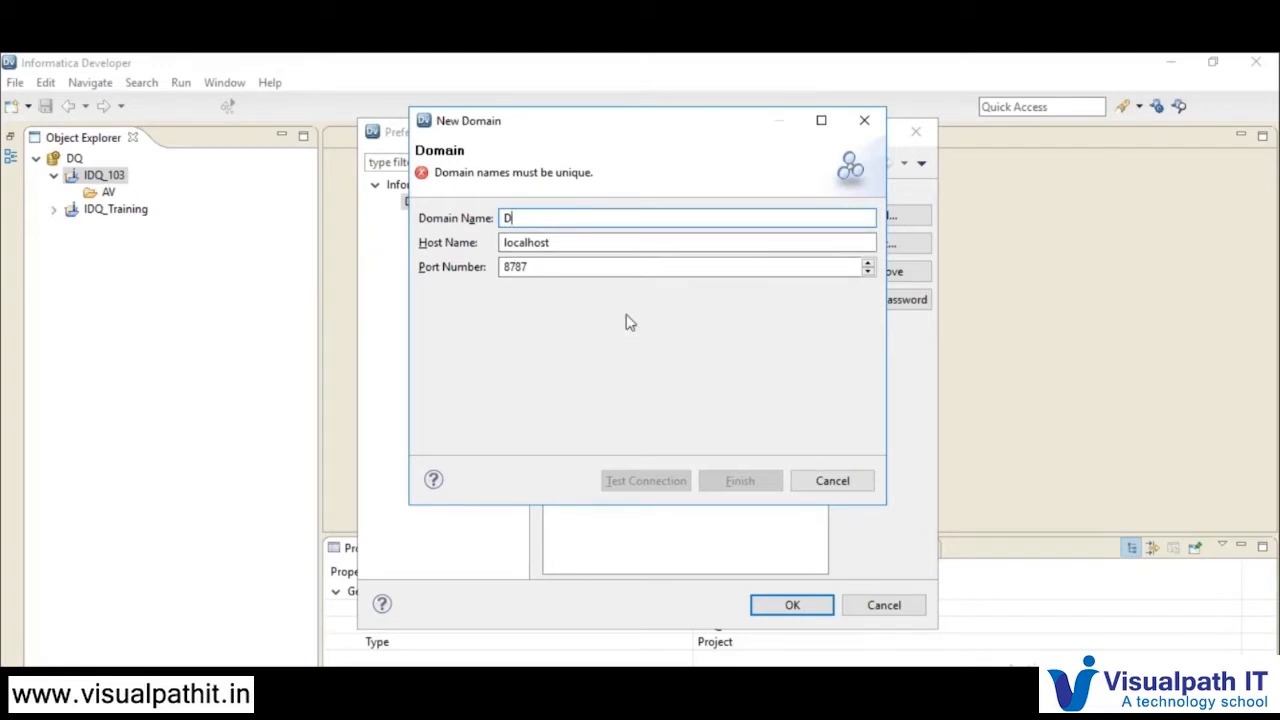
{"action": "type", "text": "S"}
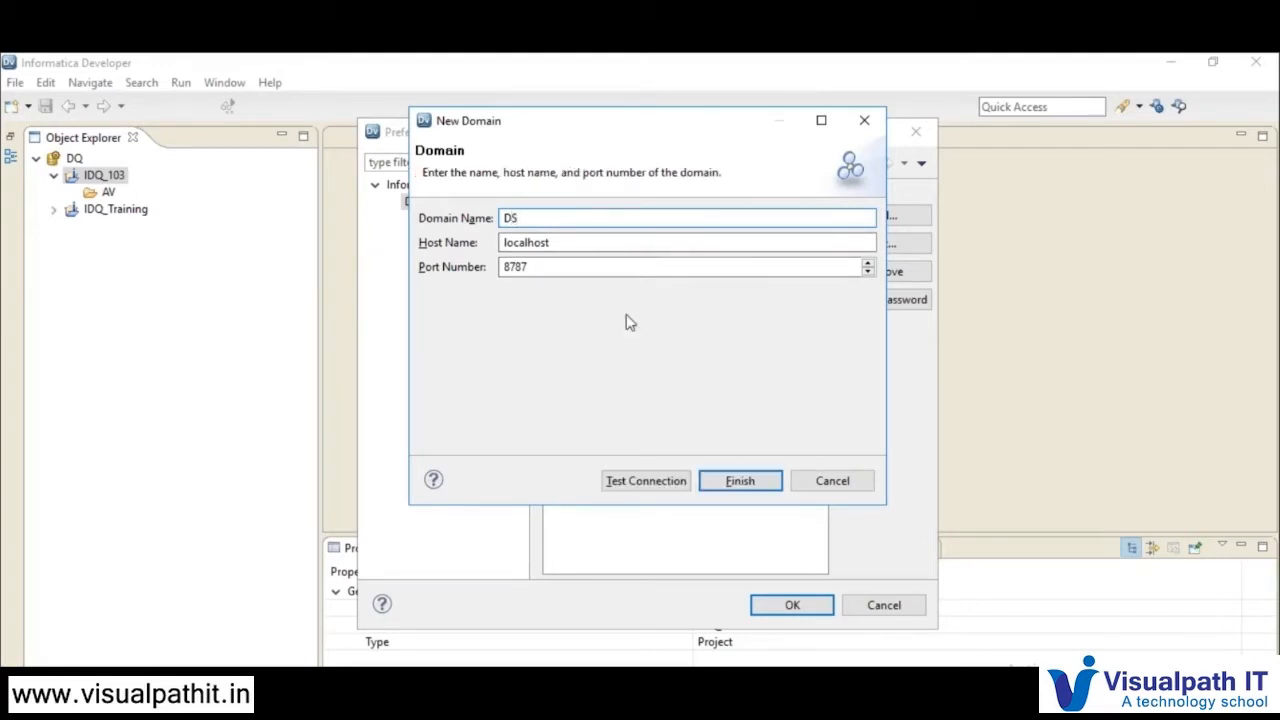
Test the DS domain connection and acknowledge the Connection Successful message
{"action": "left_click", "coordinate": [658, 482]}
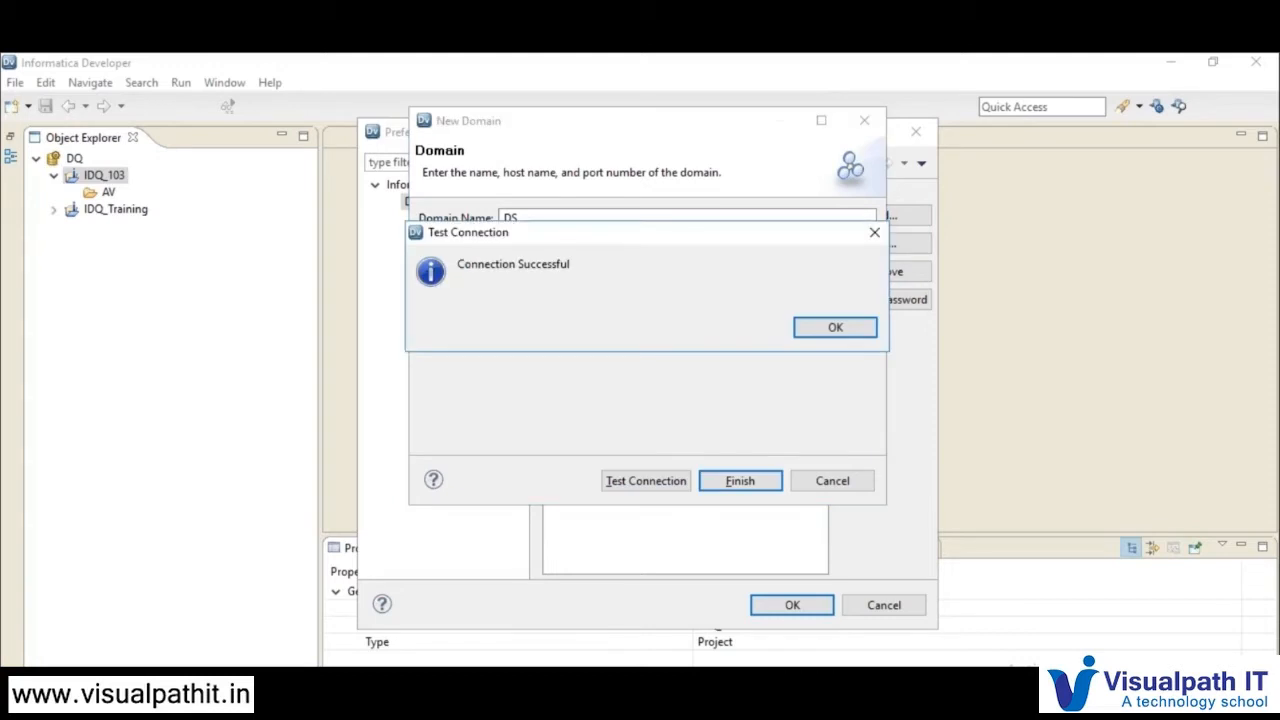
{"action": "left_click", "coordinate": [822, 329]}
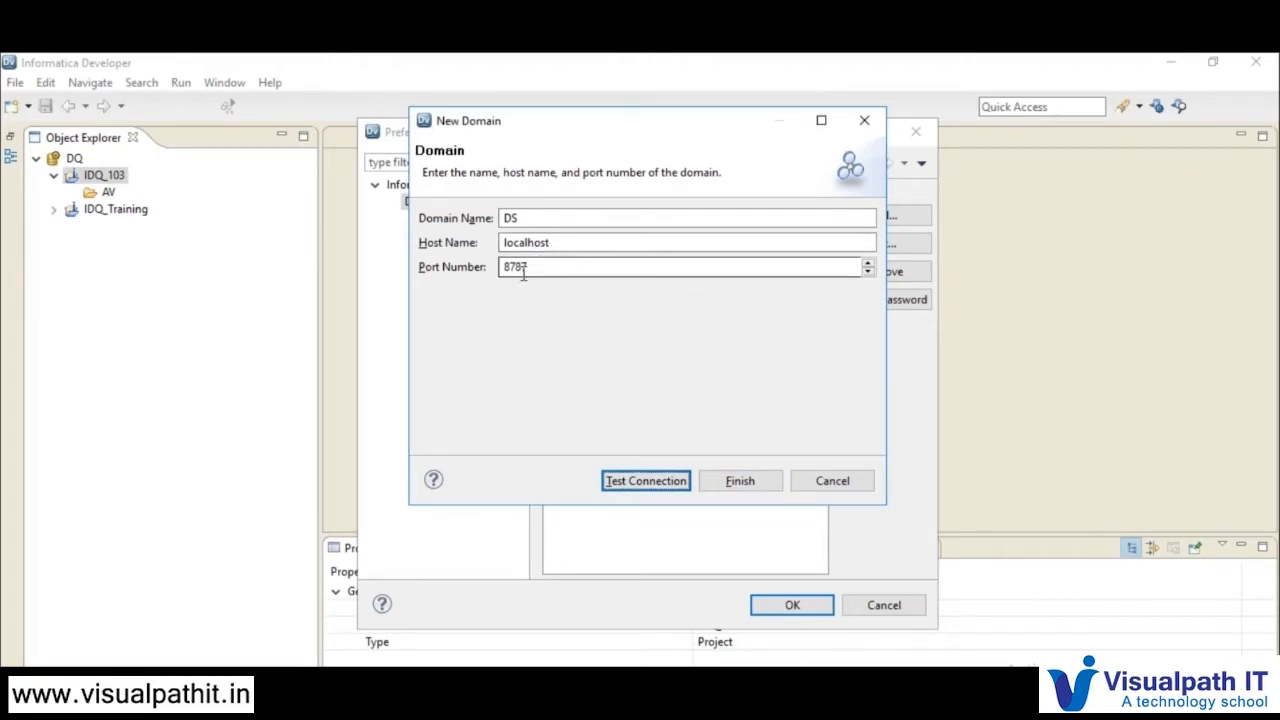
{"action": "left_click", "coordinate": [517, 218]}
{"action": "left_click_drag", "start_coordinate": [520, 218], "coordinate": [495, 218]}
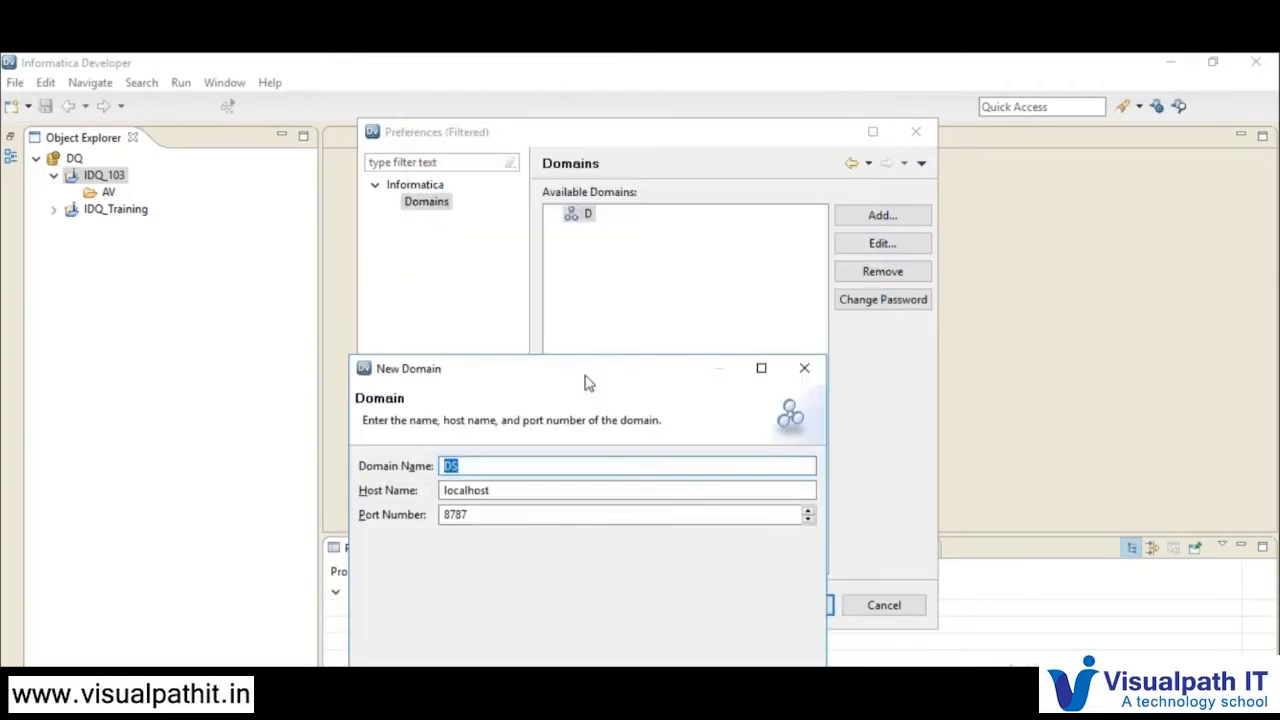
Cancel the New Domain dialog, discarding the DS domain
{"action": "left_click_drag", "start_coordinate": [587, 383], "coordinate": [636, 206]}
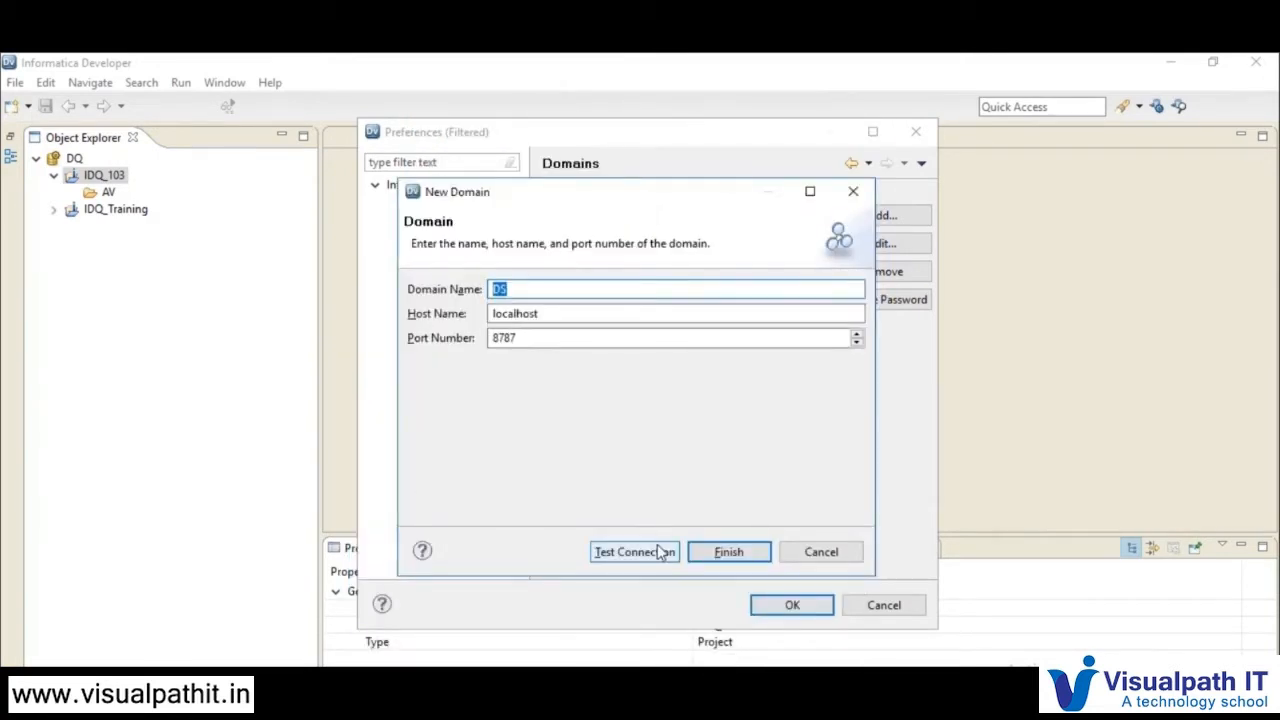
{"action": "left_click", "coordinate": [703, 548]}
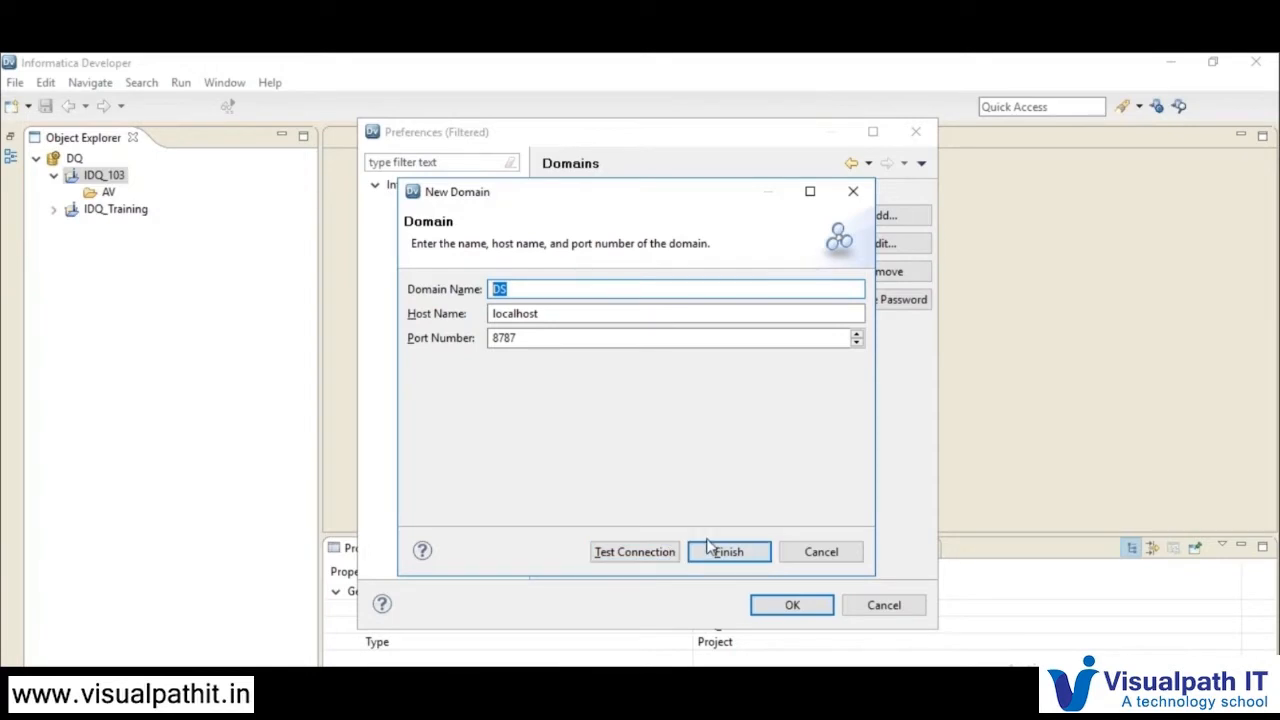
{"action": "left_click", "coordinate": [815, 557]}
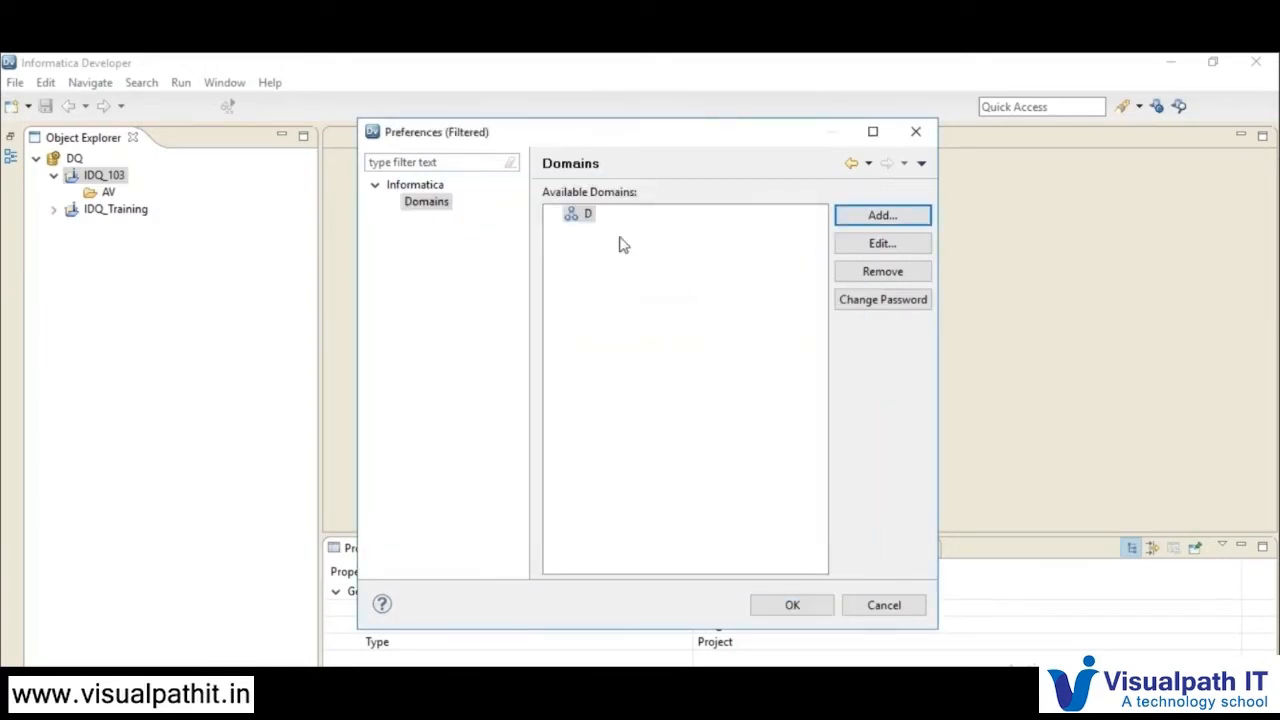
Open domain D's Edit dialog, cancel it unchanged, and close Preferences with OK
{"action": "left_click", "coordinate": [589, 219]}
{"action": "left_click", "coordinate": [883, 245]}
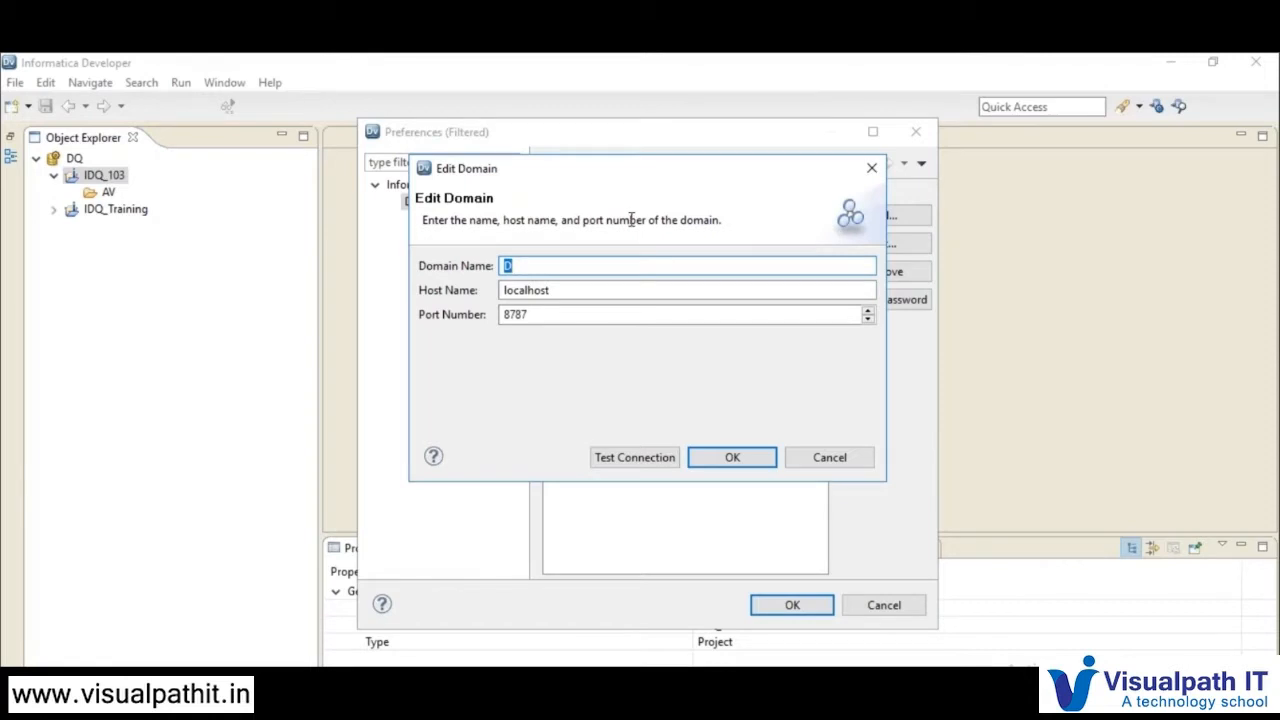
{"action": "left_click", "coordinate": [829, 457]}
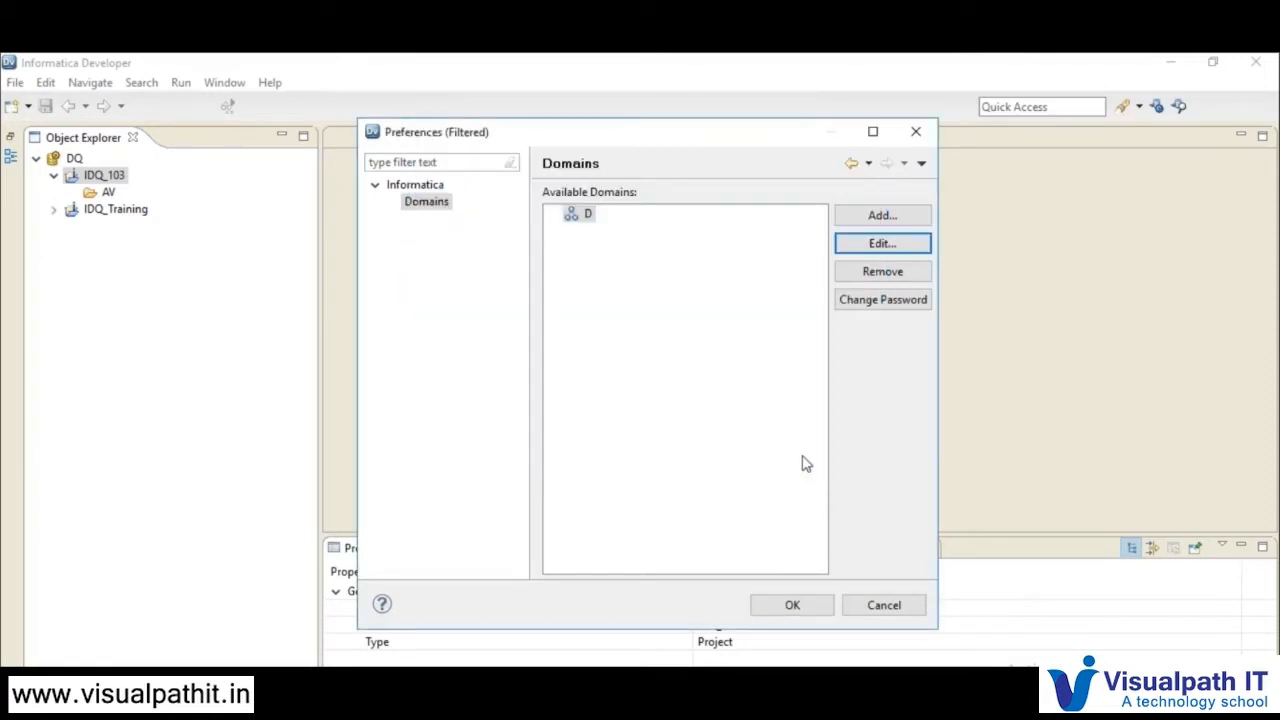
{"action": "left_click", "coordinate": [585, 216]}
{"action": "left_click", "coordinate": [790, 608]}
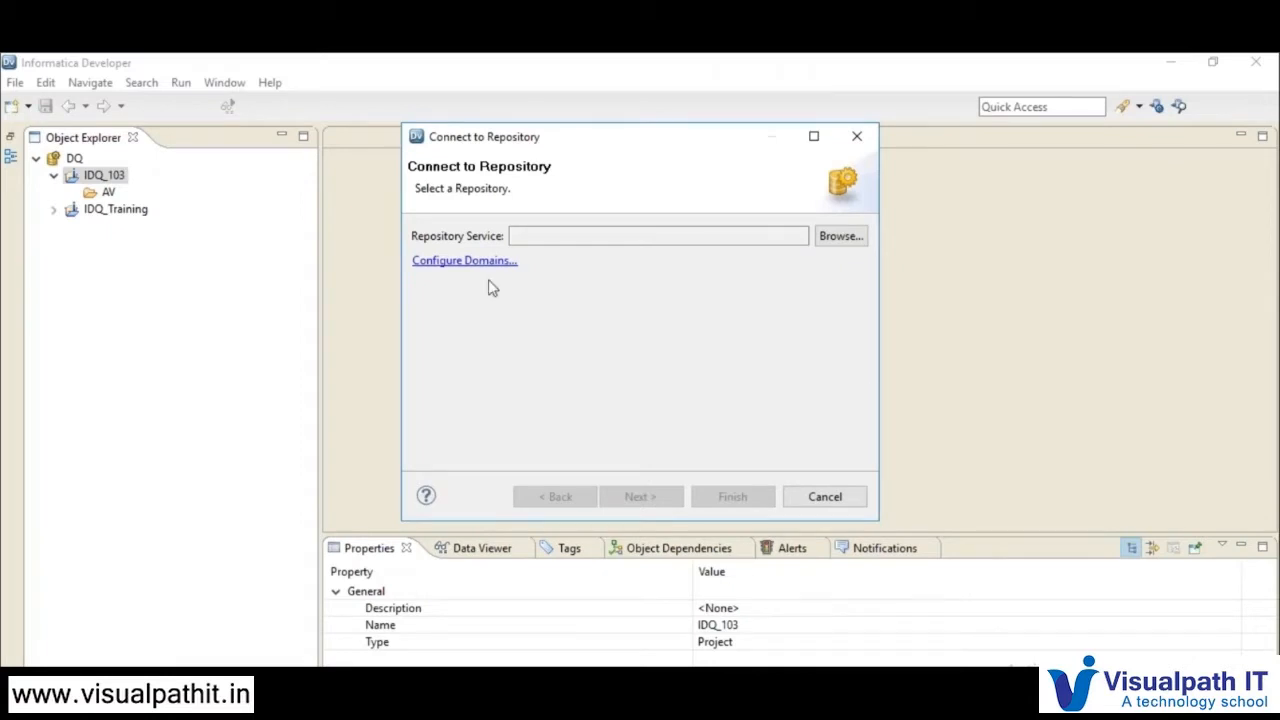
Browse the services under domain D and choose DQ as the repository service
{"action": "left_click", "coordinate": [841, 240]}
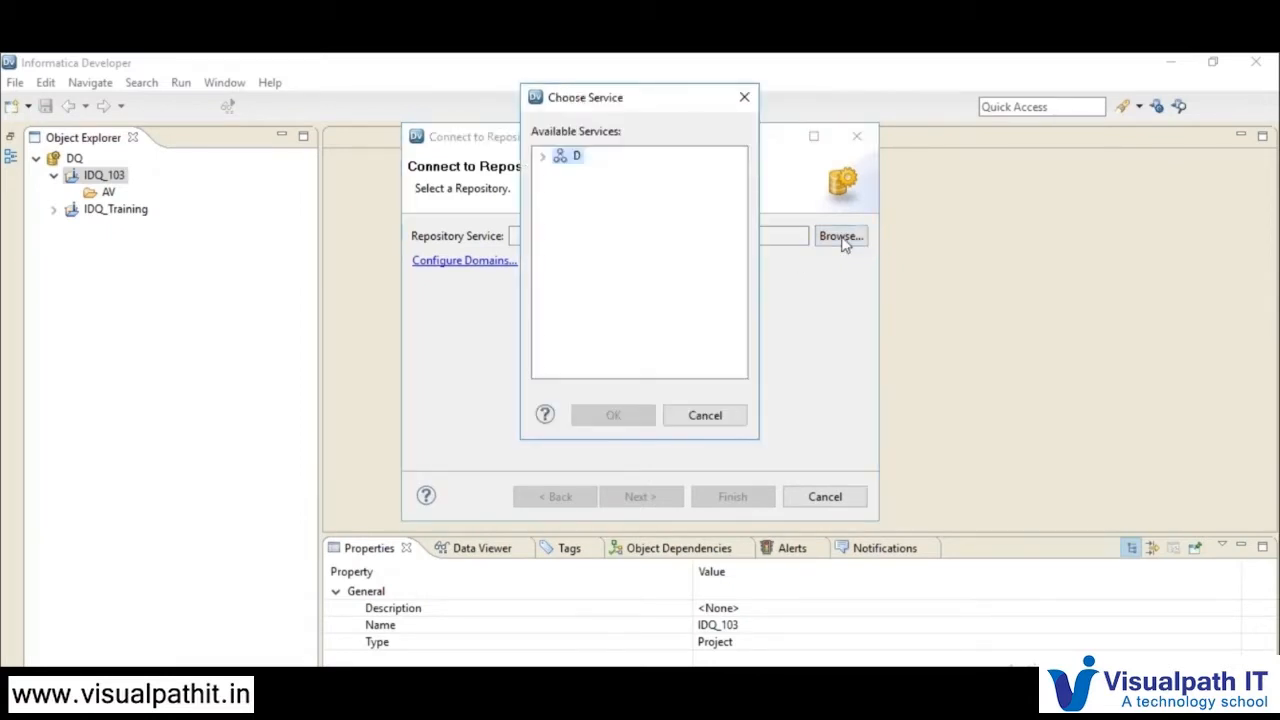
{"action": "left_click", "coordinate": [542, 158]}
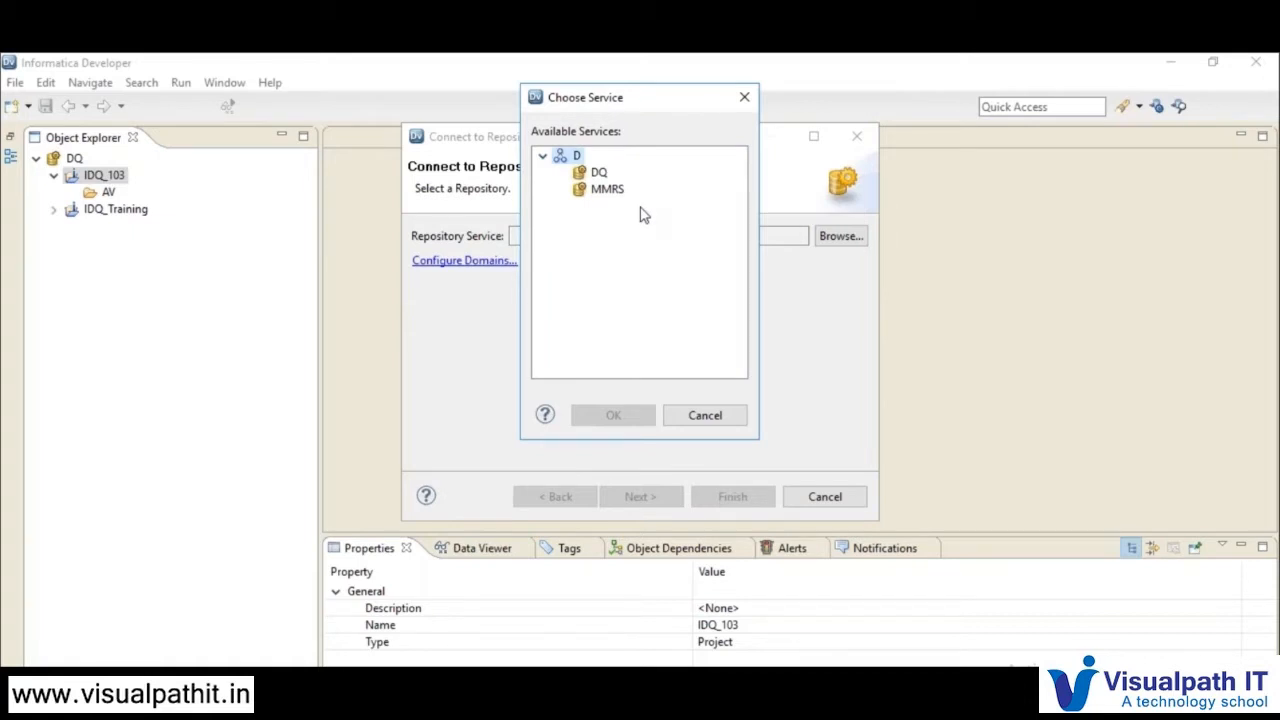
{"action": "left_click", "coordinate": [1056, 186]}
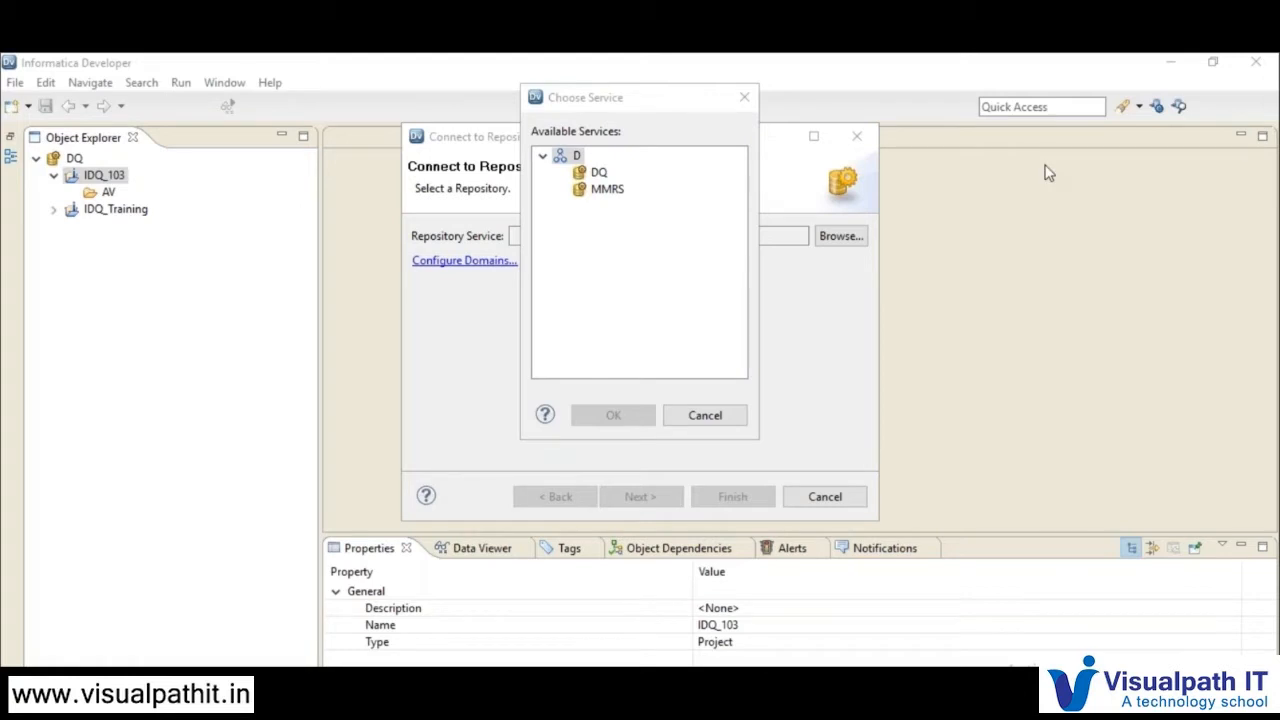
{"action": "left_click", "coordinate": [600, 173]}
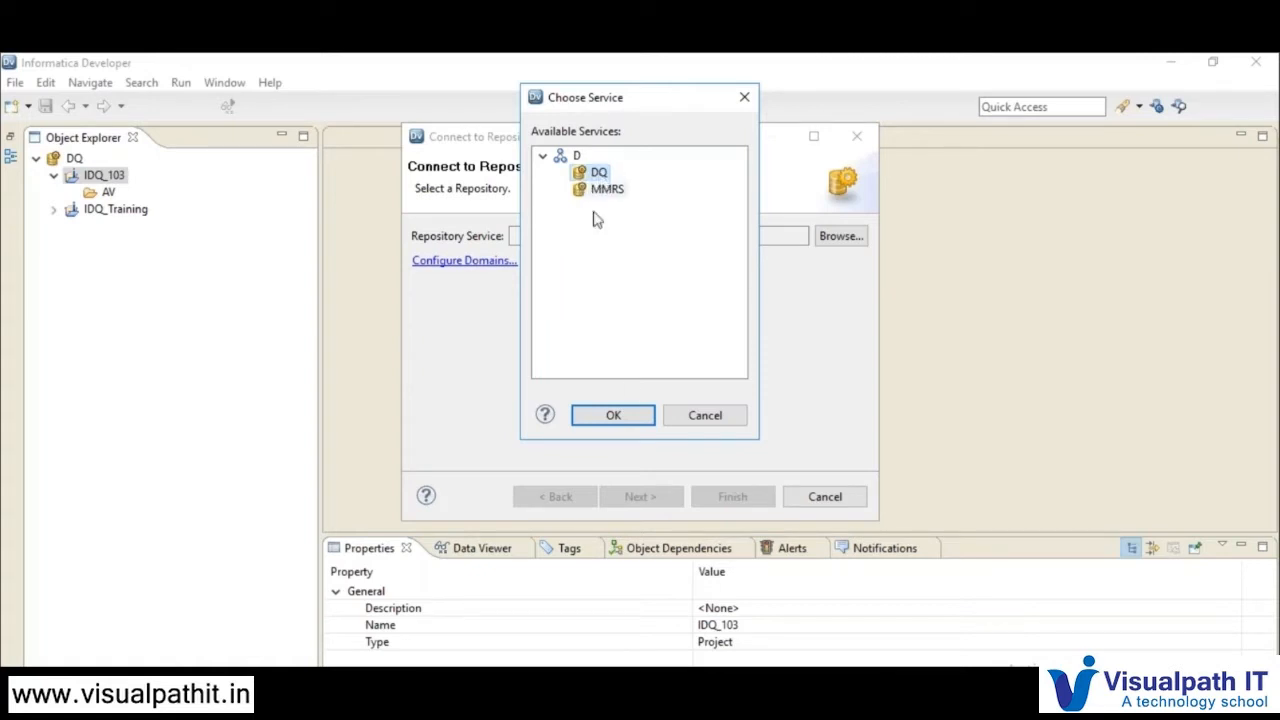
{"action": "left_click", "coordinate": [618, 414]}
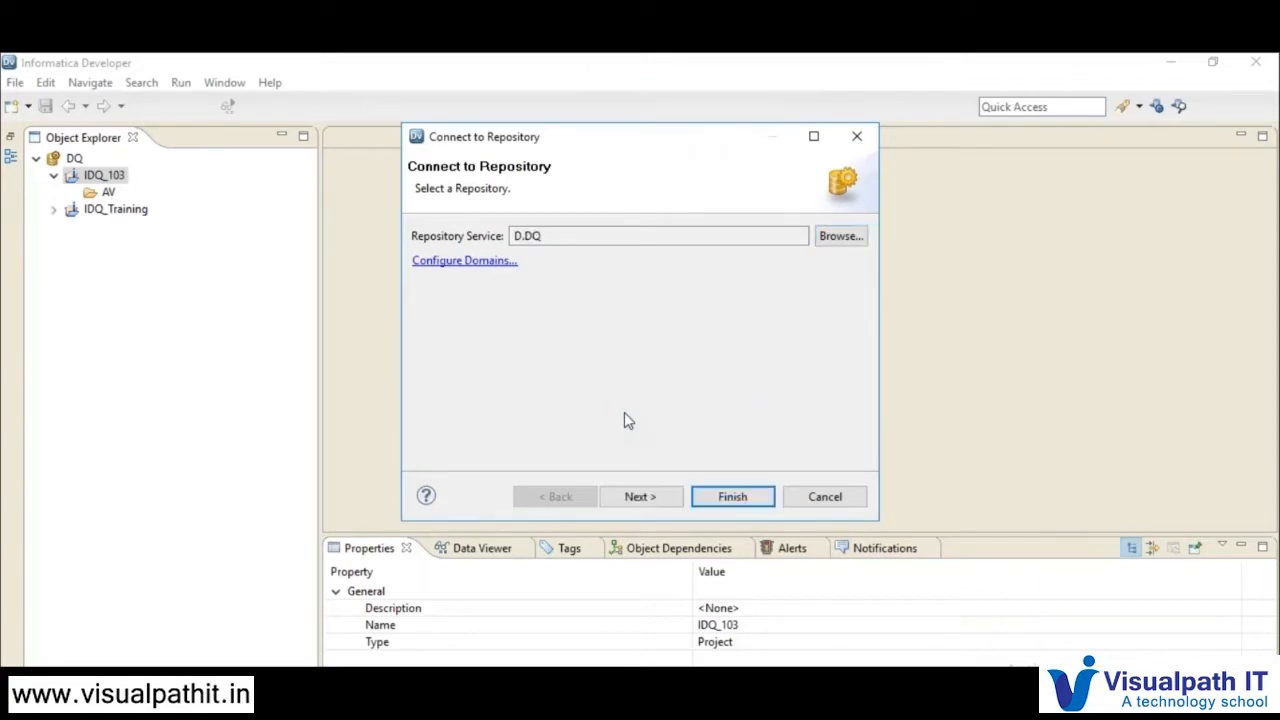
View the Open Project list, then cancel the Connect to Repository dialog
{"action": "left_click", "coordinate": [638, 498]}
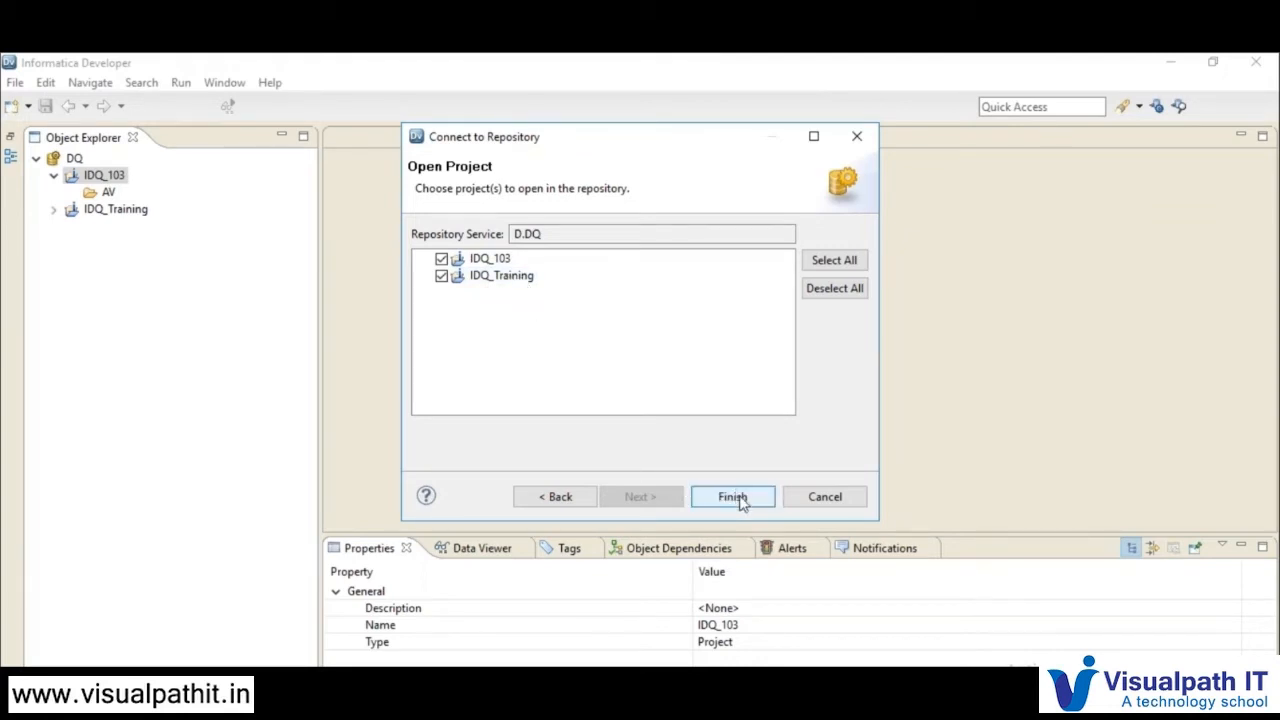
{"action": "left_click", "coordinate": [822, 497]}
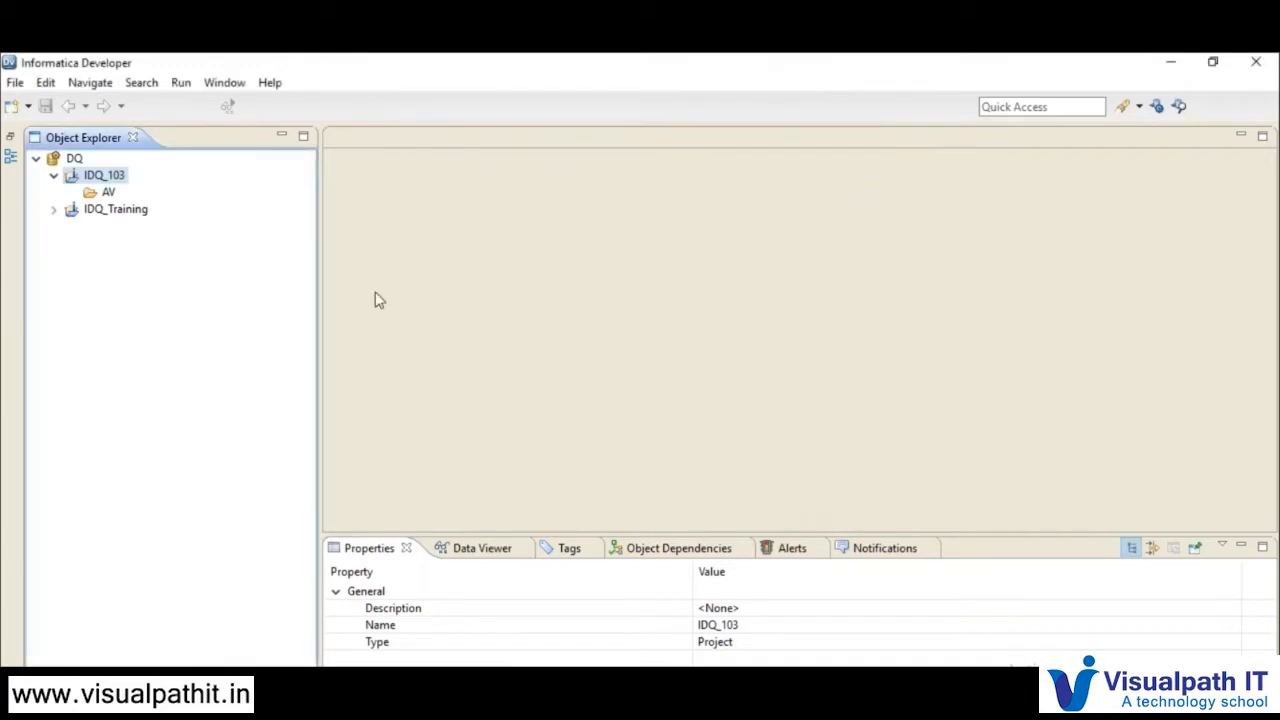
Select DQ, collapse IDQ_103, and open then dismiss the File menu
{"action": "left_click", "coordinate": [72, 159]}
{"action": "left_click", "coordinate": [55, 176]}
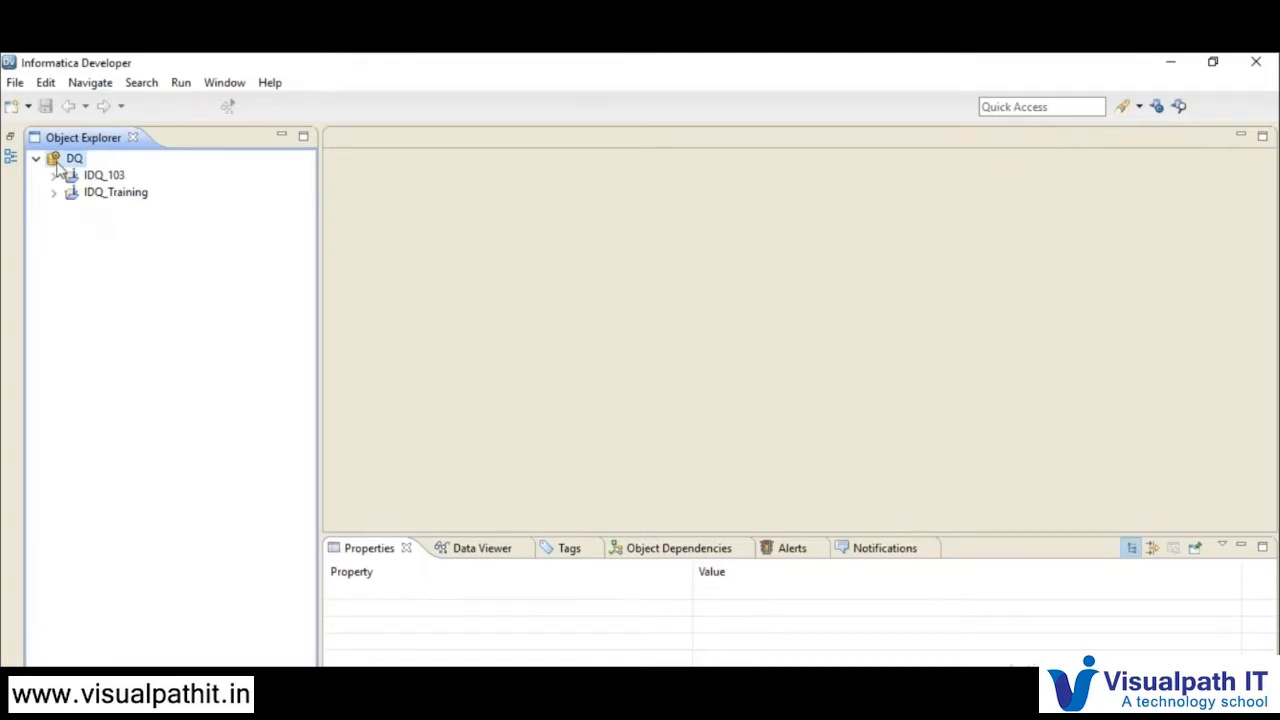
{"action": "left_click", "coordinate": [17, 84]}
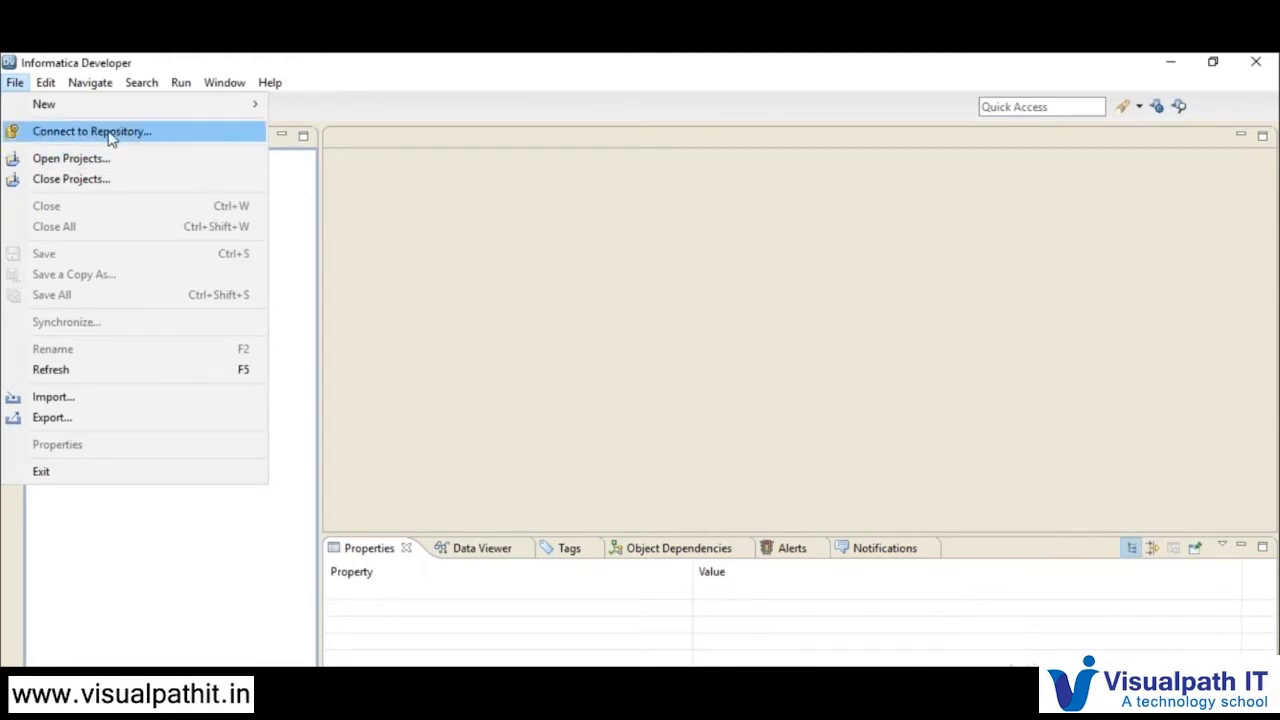
{"action": "left_click", "coordinate": [285, 222]}
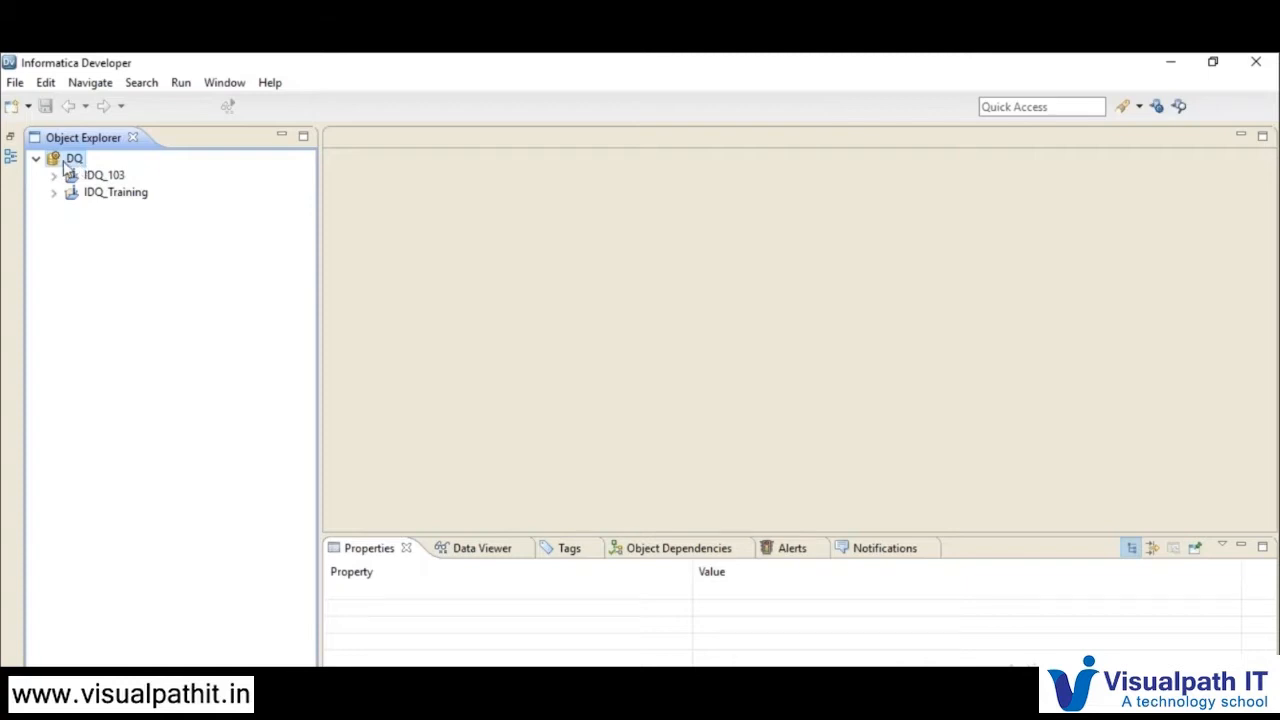
Create project IDQ_104 under DQ via New > Project, keeping default permissions
{"action": "right_click", "coordinate": [78, 163]}
{"action": "mouse_move", "coordinate": [118, 176]}
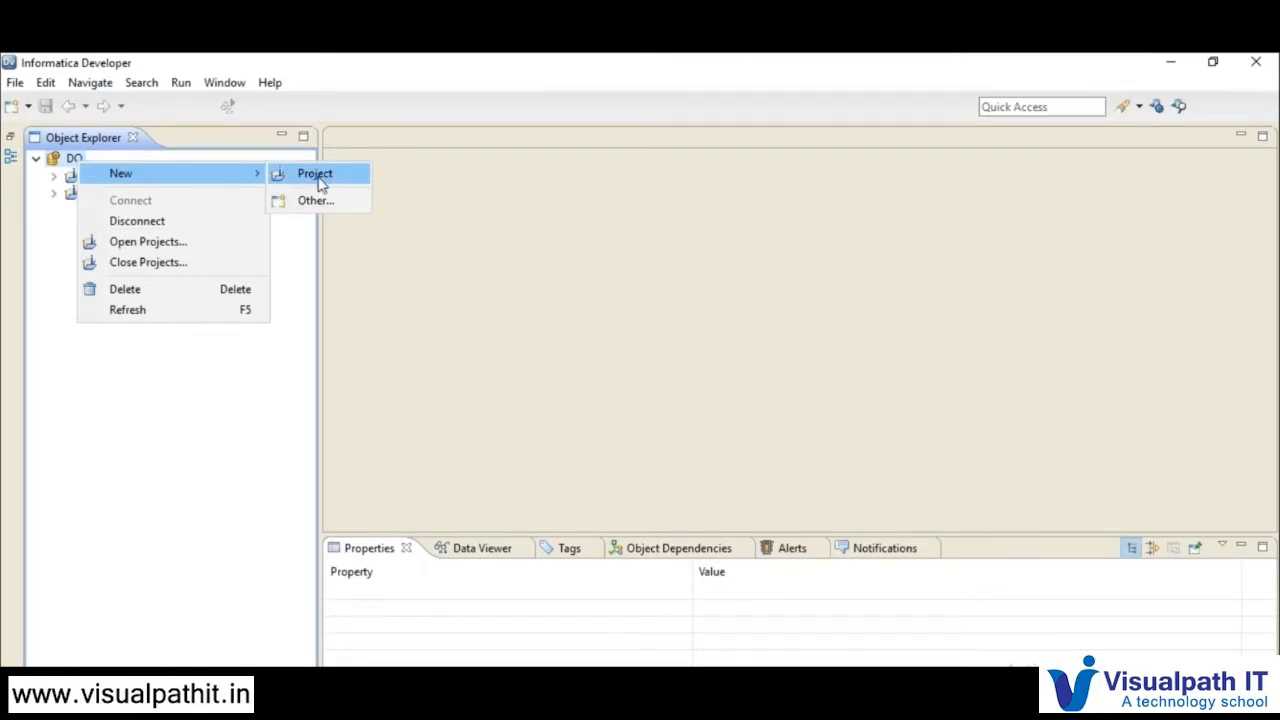
{"action": "left_click", "coordinate": [316, 176]}
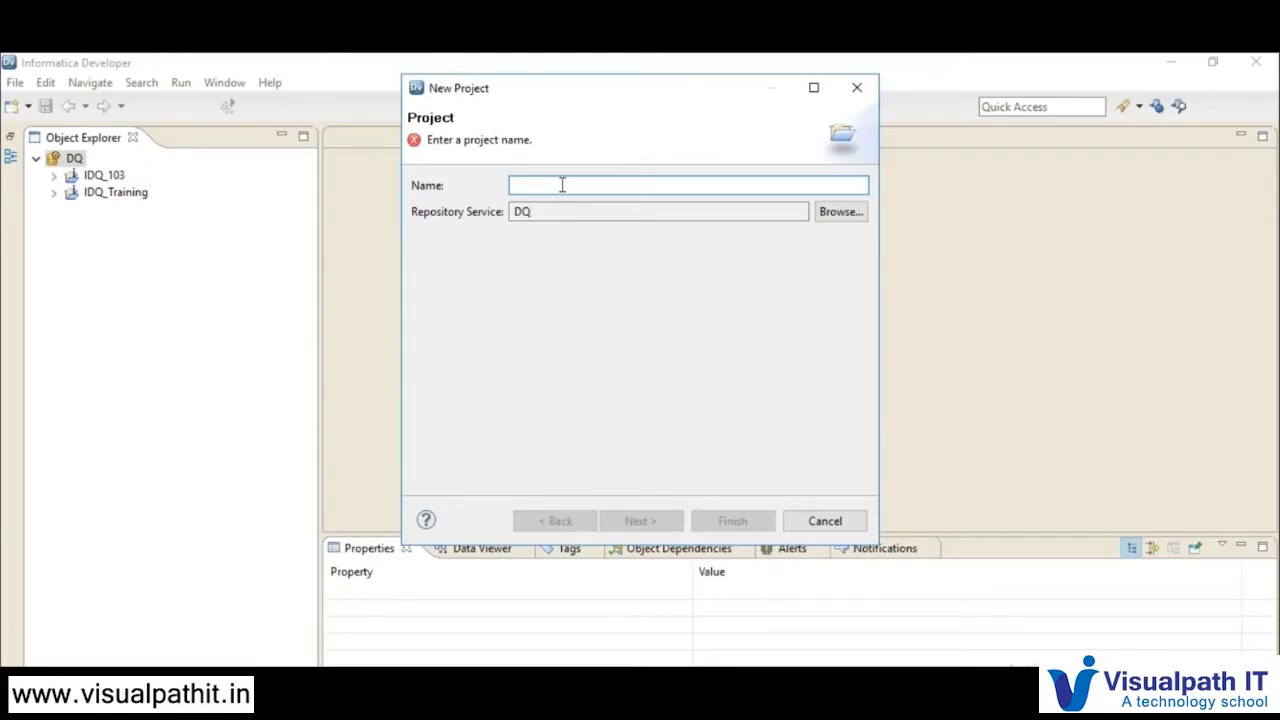
{"action": "type", "text": "IDQ_104"}
{"action": "key", "text": "Tab"}
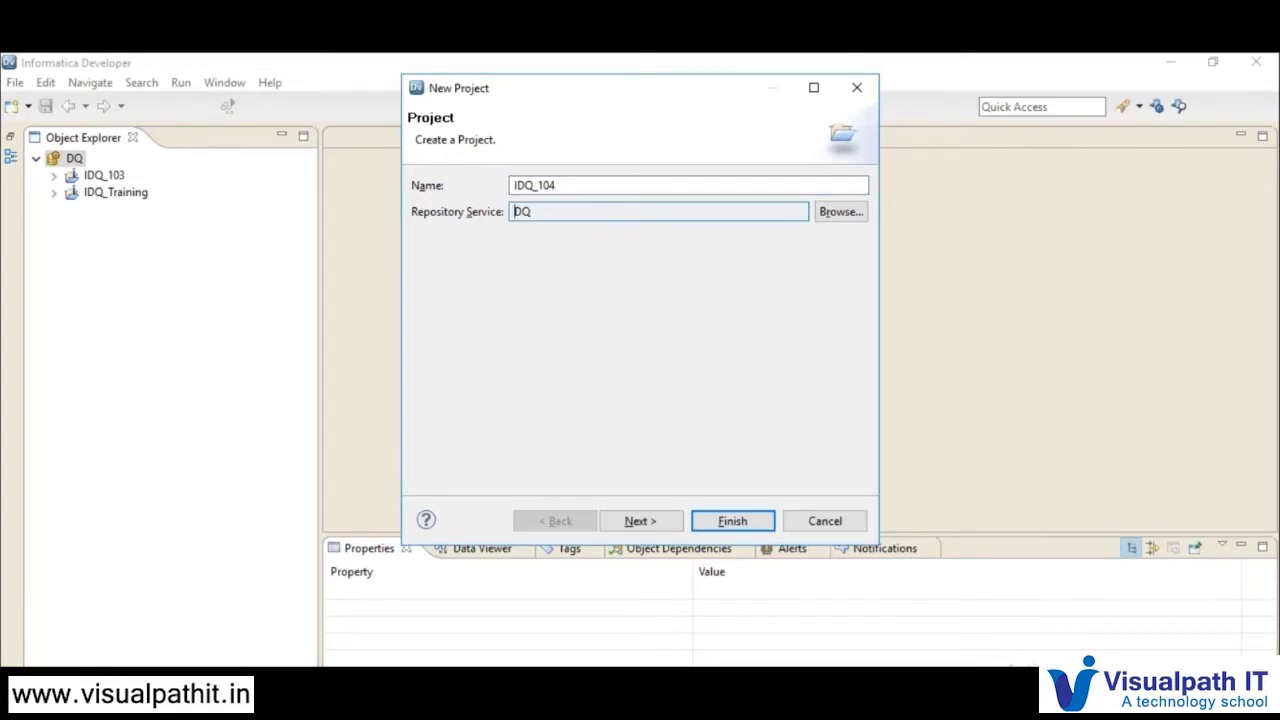
{"action": "left_click", "coordinate": [640, 522]}
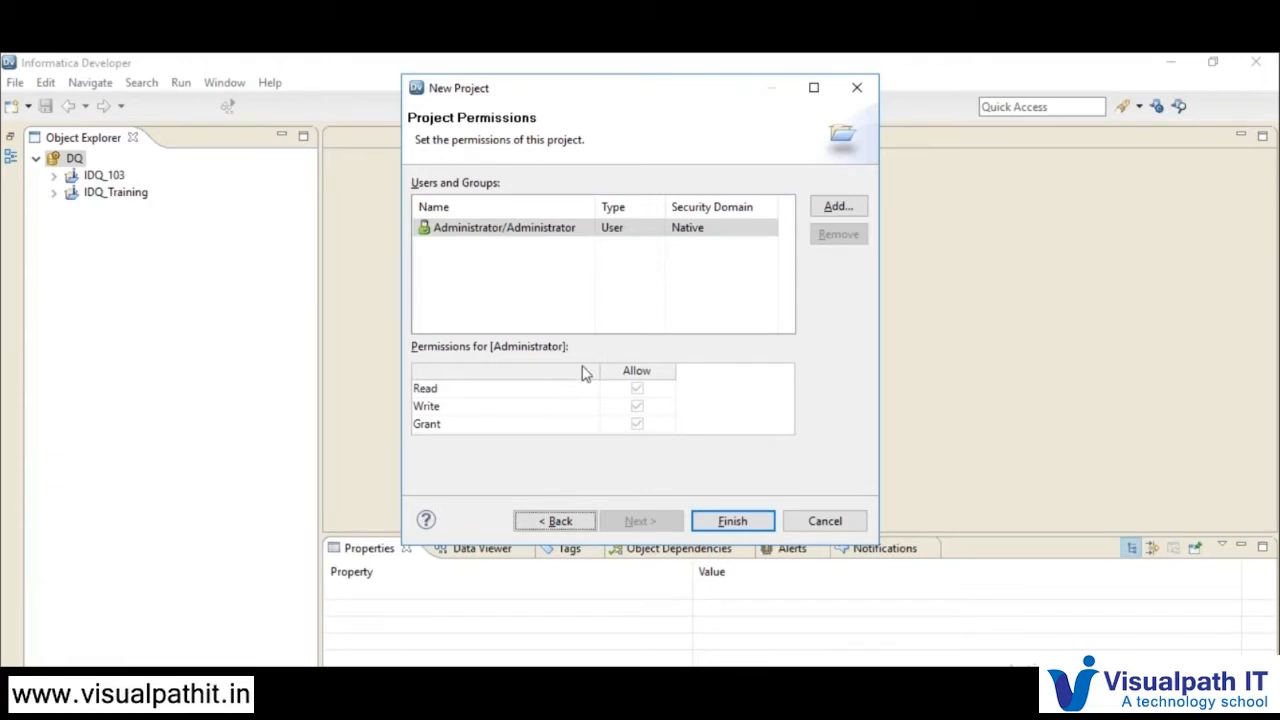
{"action": "left_click", "coordinate": [712, 521]}
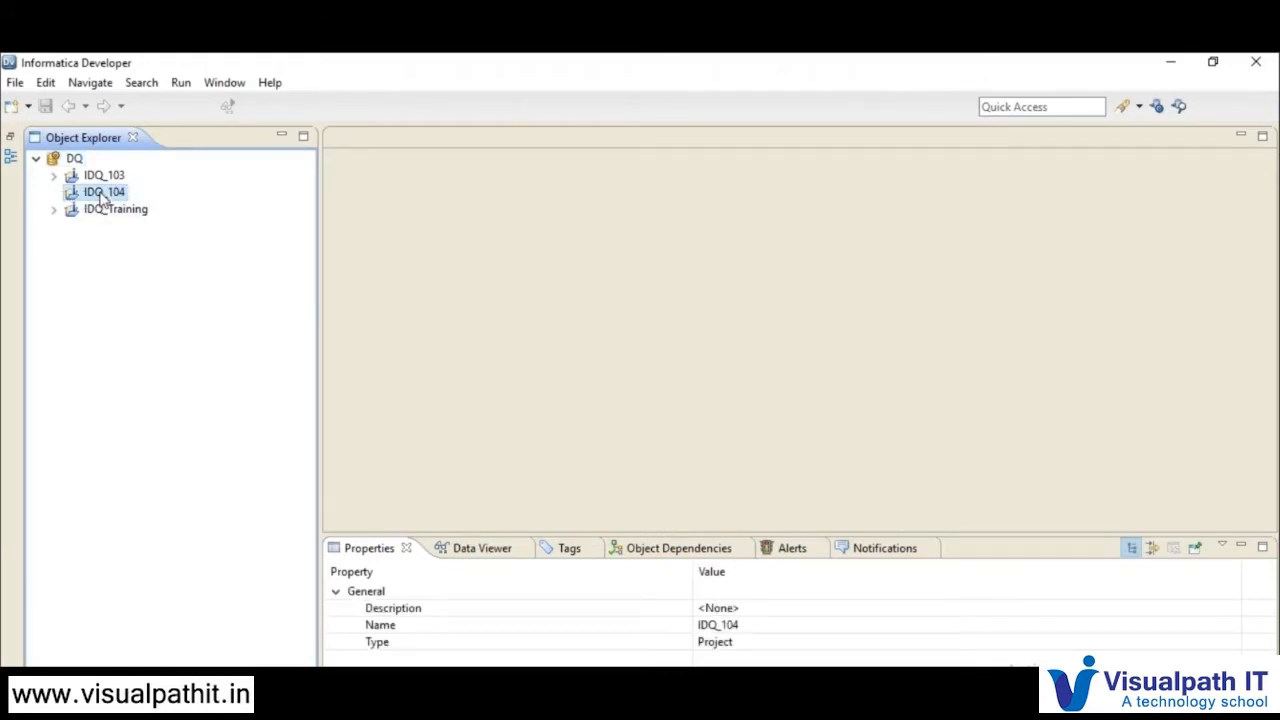
{"action": "left_click", "coordinate": [53, 209]}
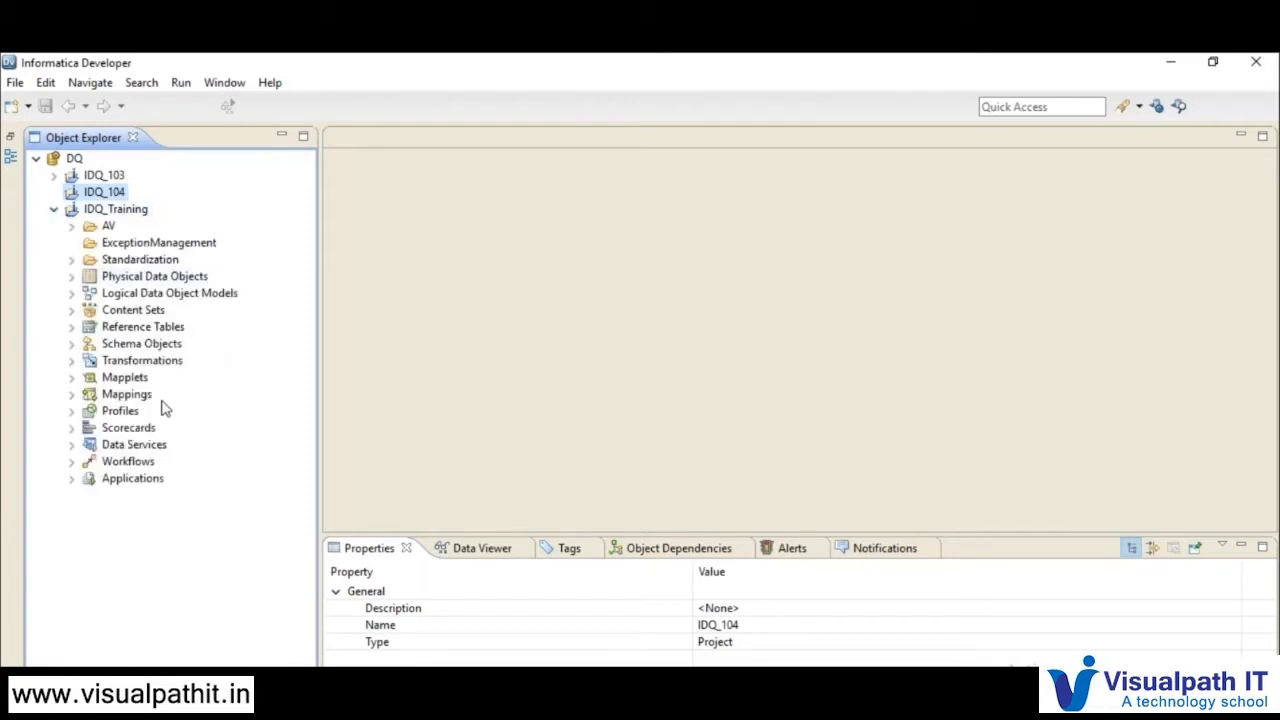
{"action": "left_click", "coordinate": [53, 209]}
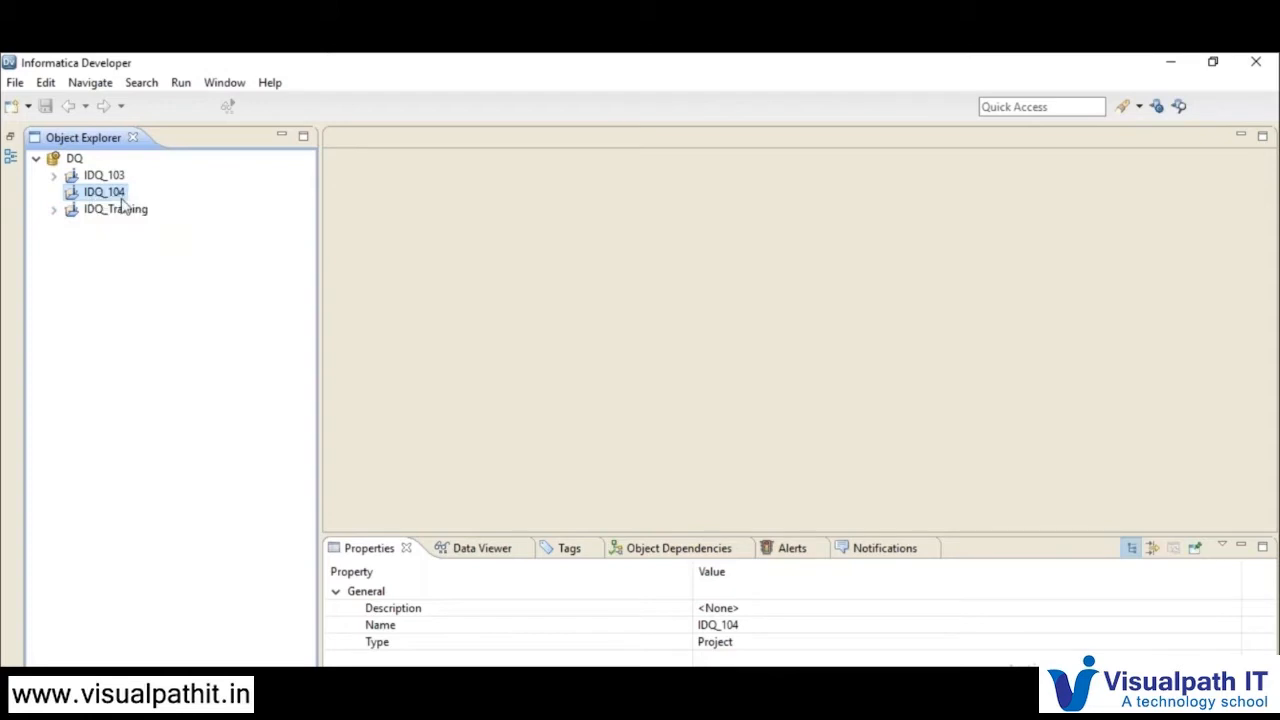
Show the New submenu of object types for the IDQ_104 project
{"action": "mouse_move", "coordinate": [110, 203]}
{"action": "right_click", "coordinate": [110, 198]}
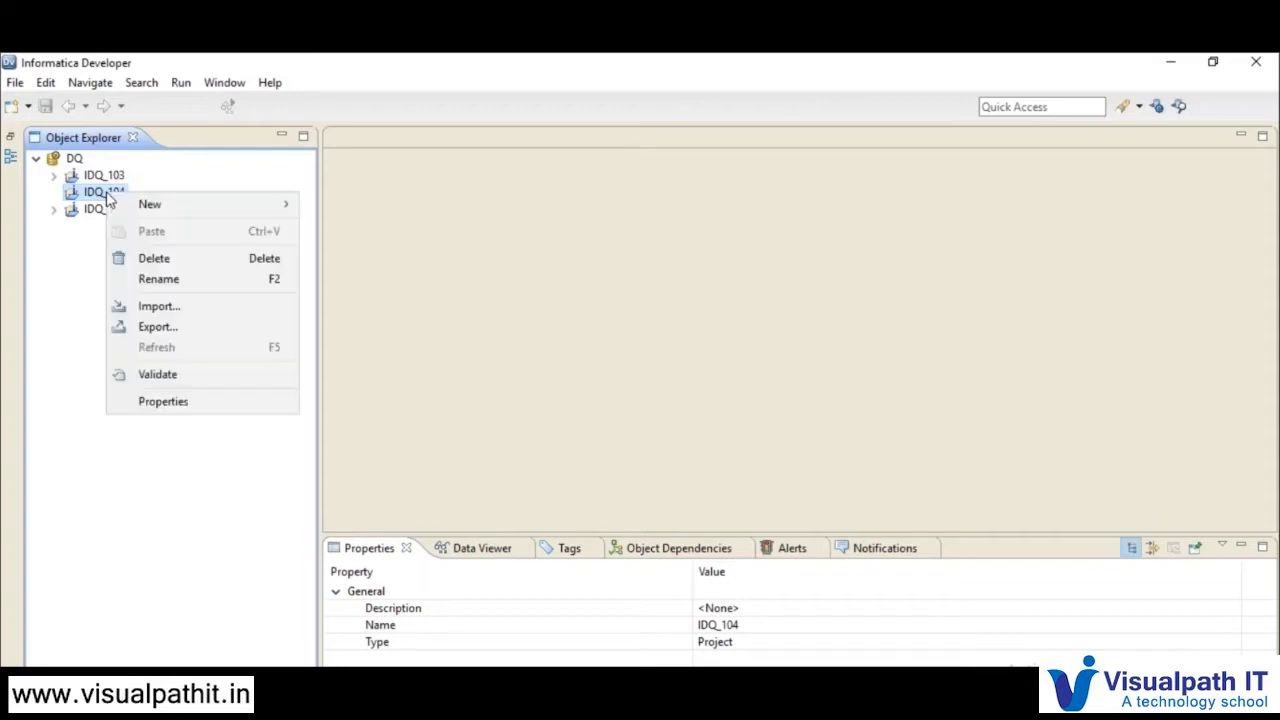
{"action": "mouse_move", "coordinate": [145, 205]}
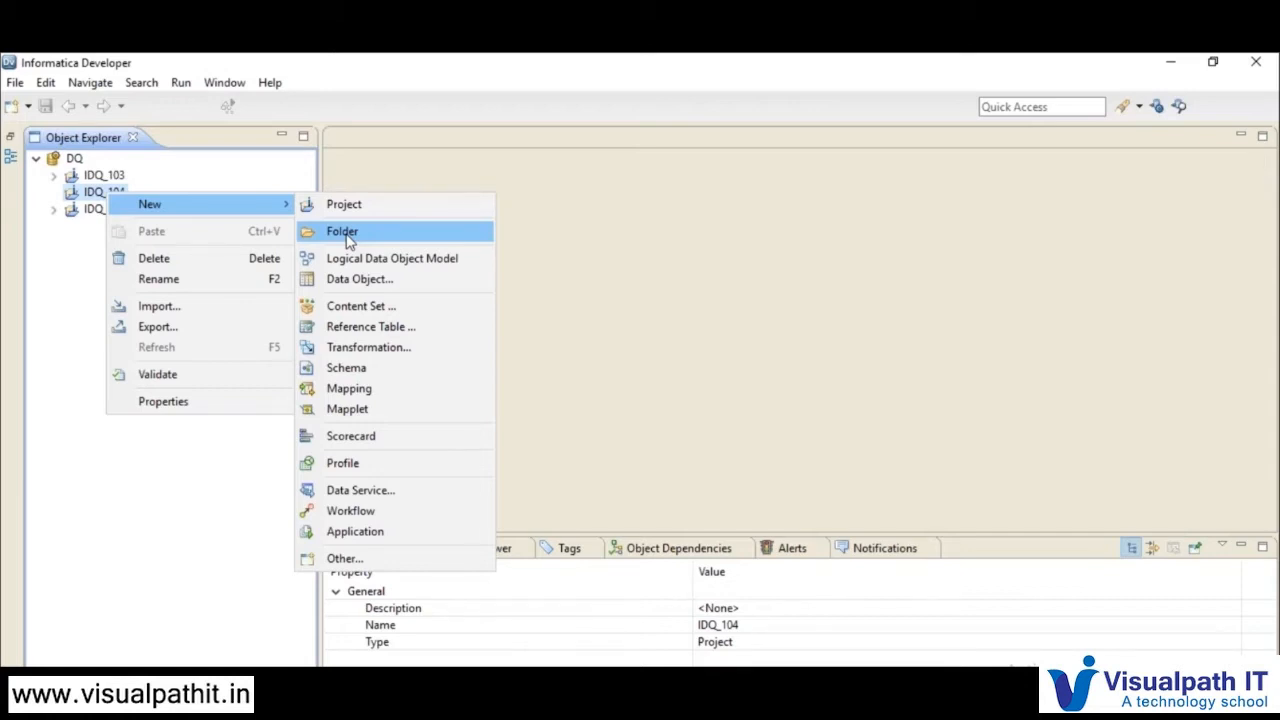
Expand IDQ_Training, briefly expand and collapse AV and Standardization, then select AV
{"action": "left_click", "coordinate": [90, 214]}
{"action": "left_click", "coordinate": [54, 213]}
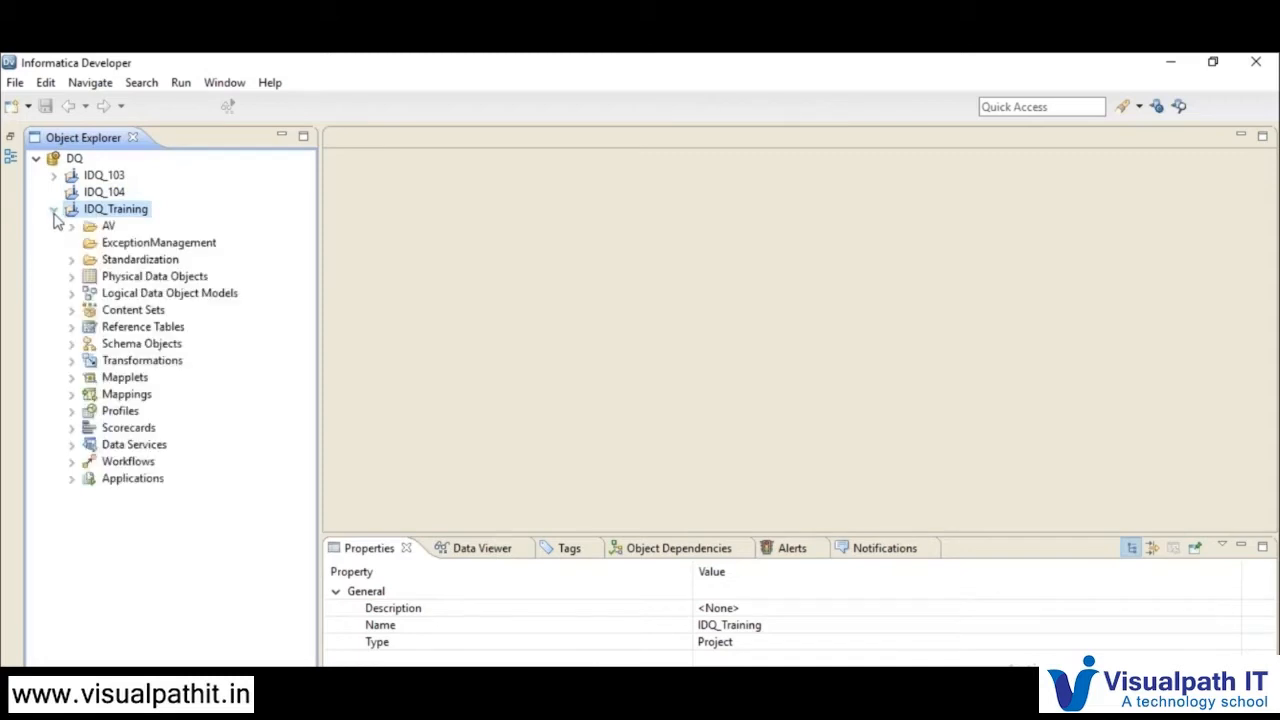
{"action": "left_click", "coordinate": [108, 226]}
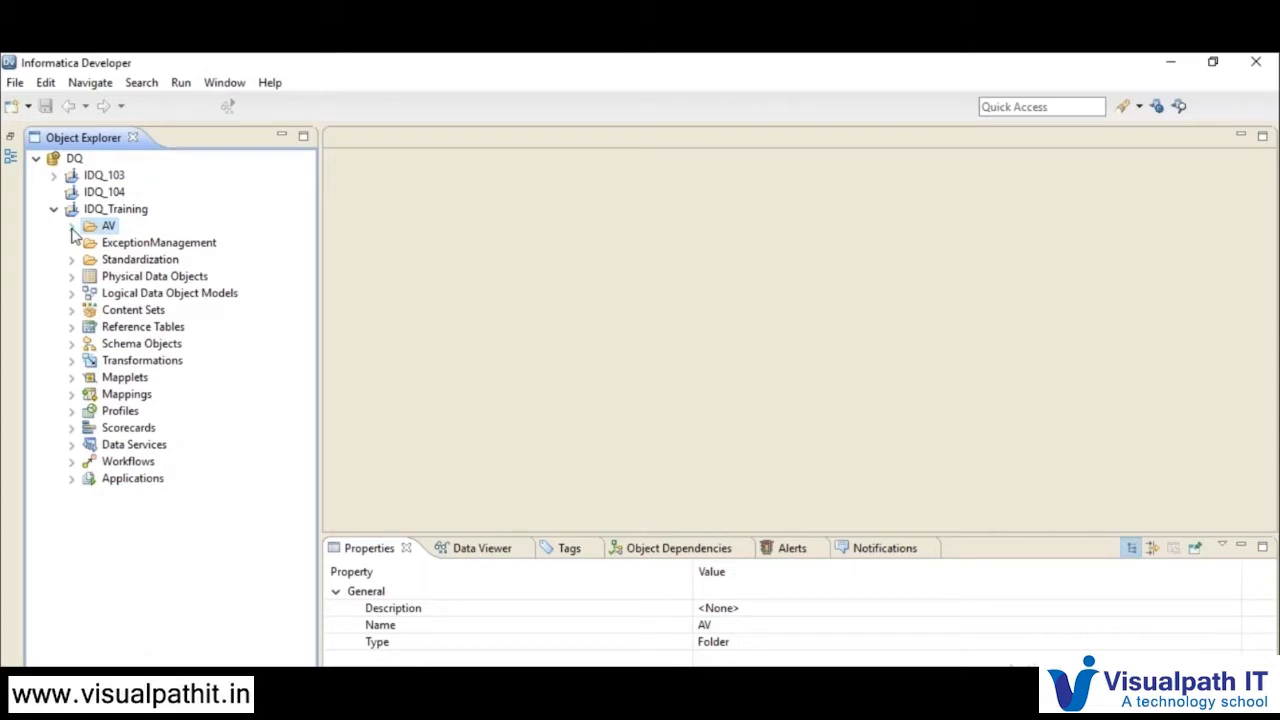
{"action": "left_click", "coordinate": [71, 228]}
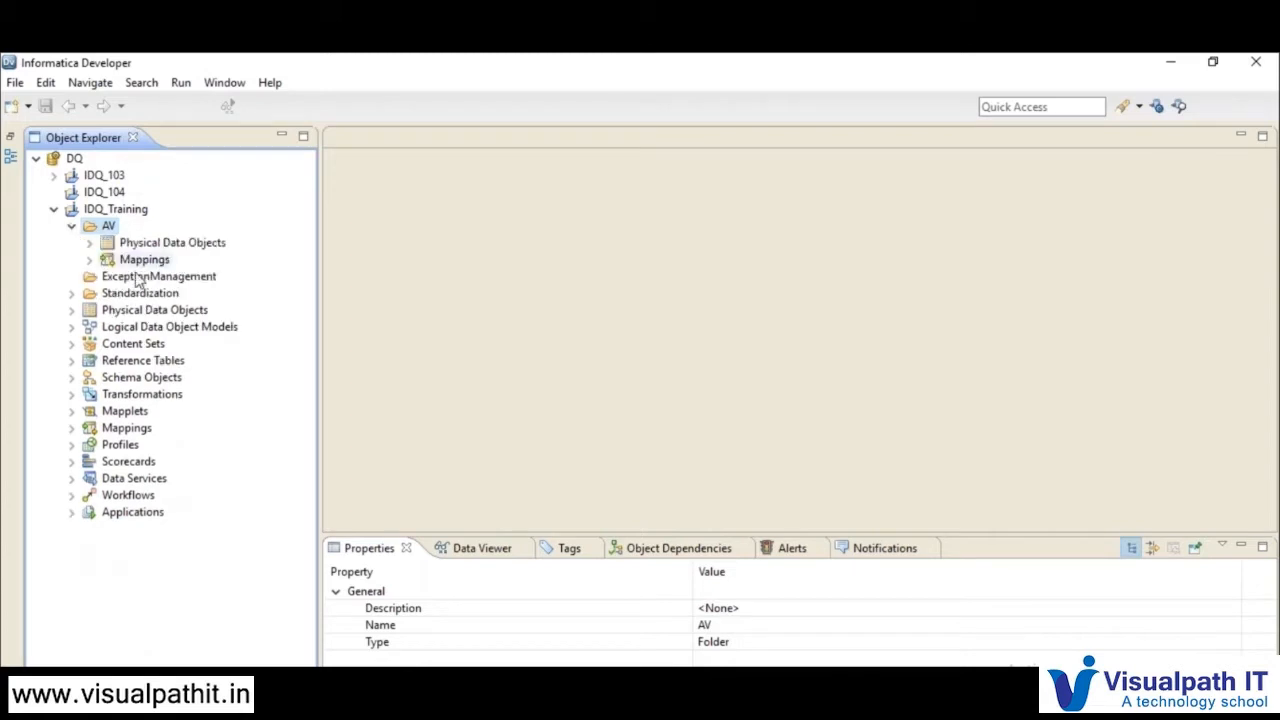
{"action": "left_click", "coordinate": [74, 227]}
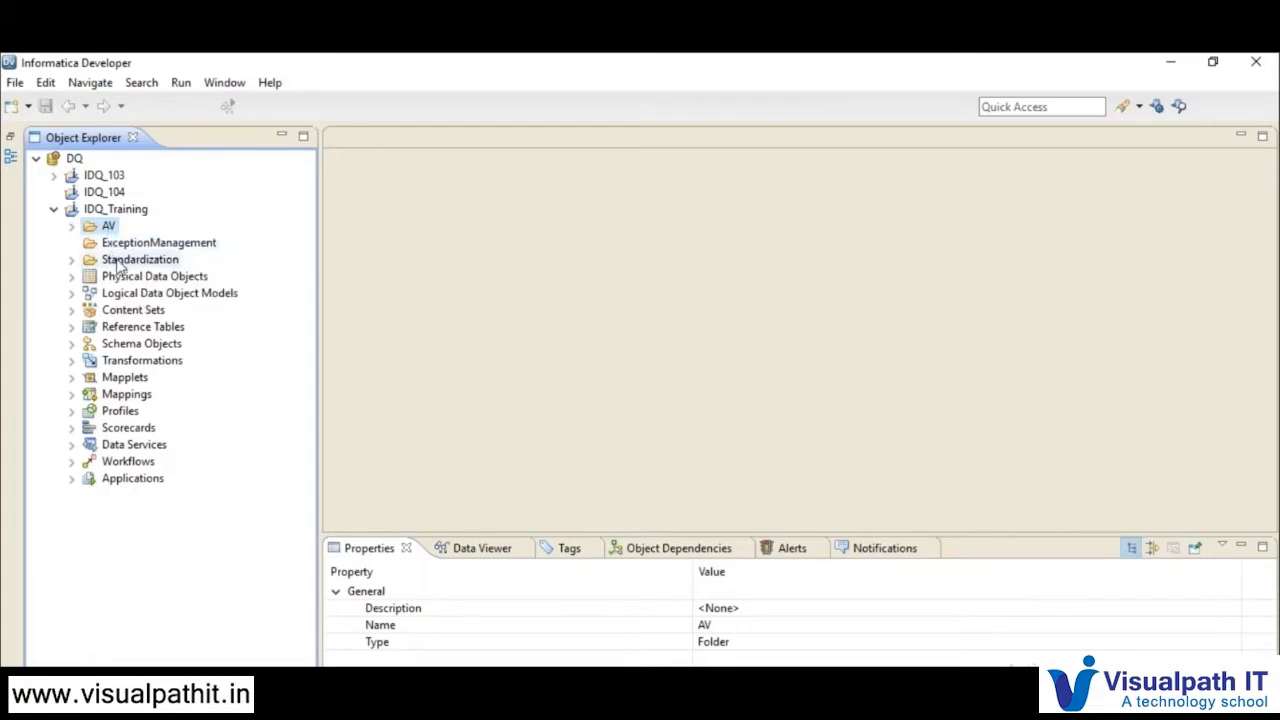
{"action": "left_click", "coordinate": [116, 262]}
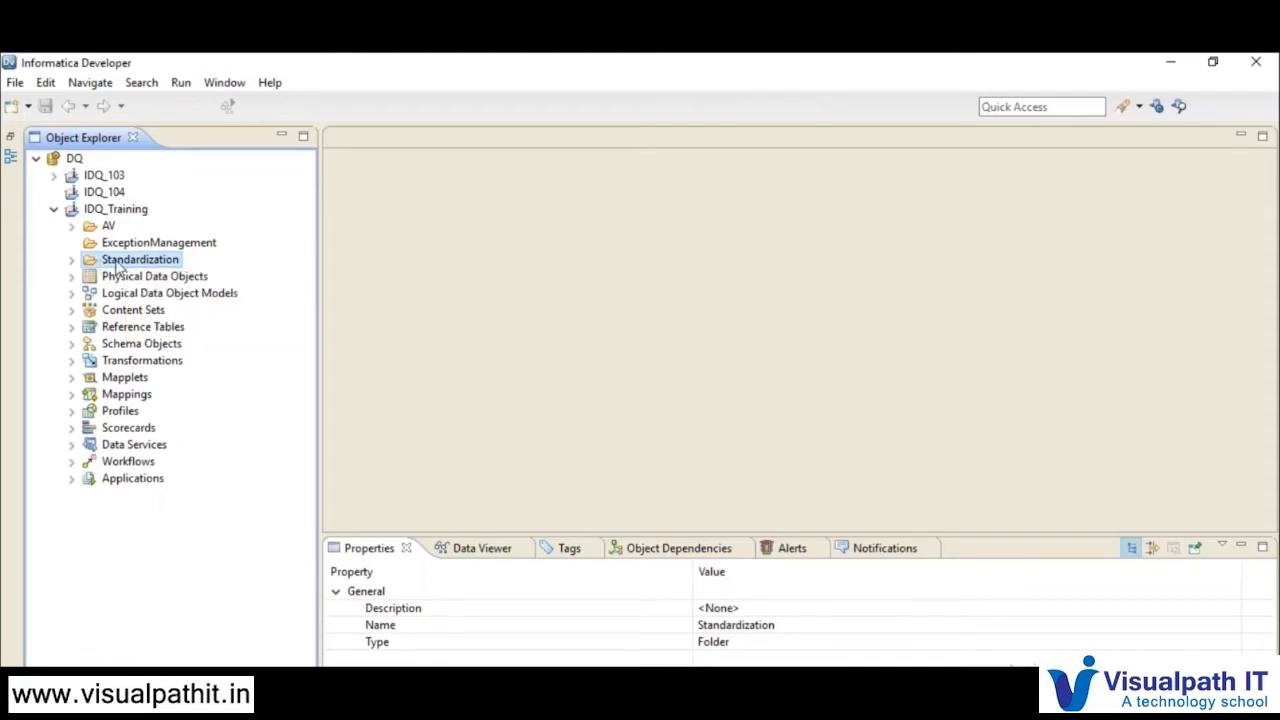
{"action": "left_click", "coordinate": [72, 260]}
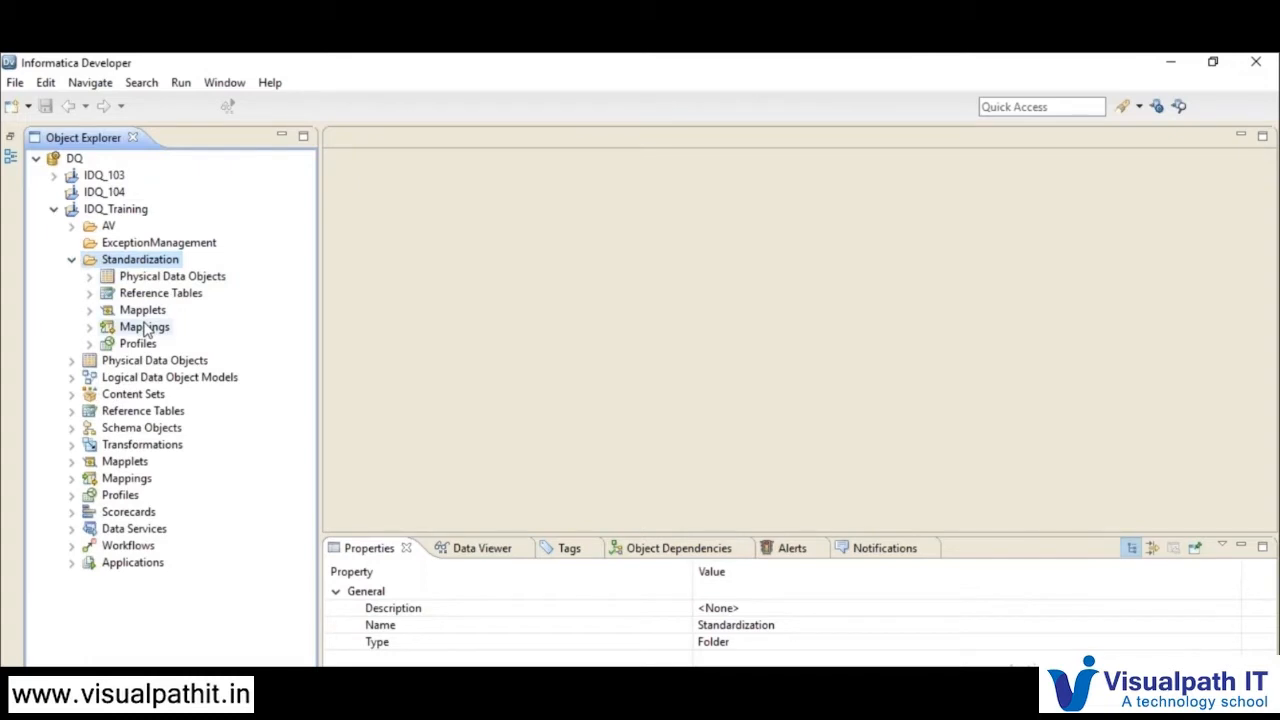
{"action": "left_click", "coordinate": [72, 260]}
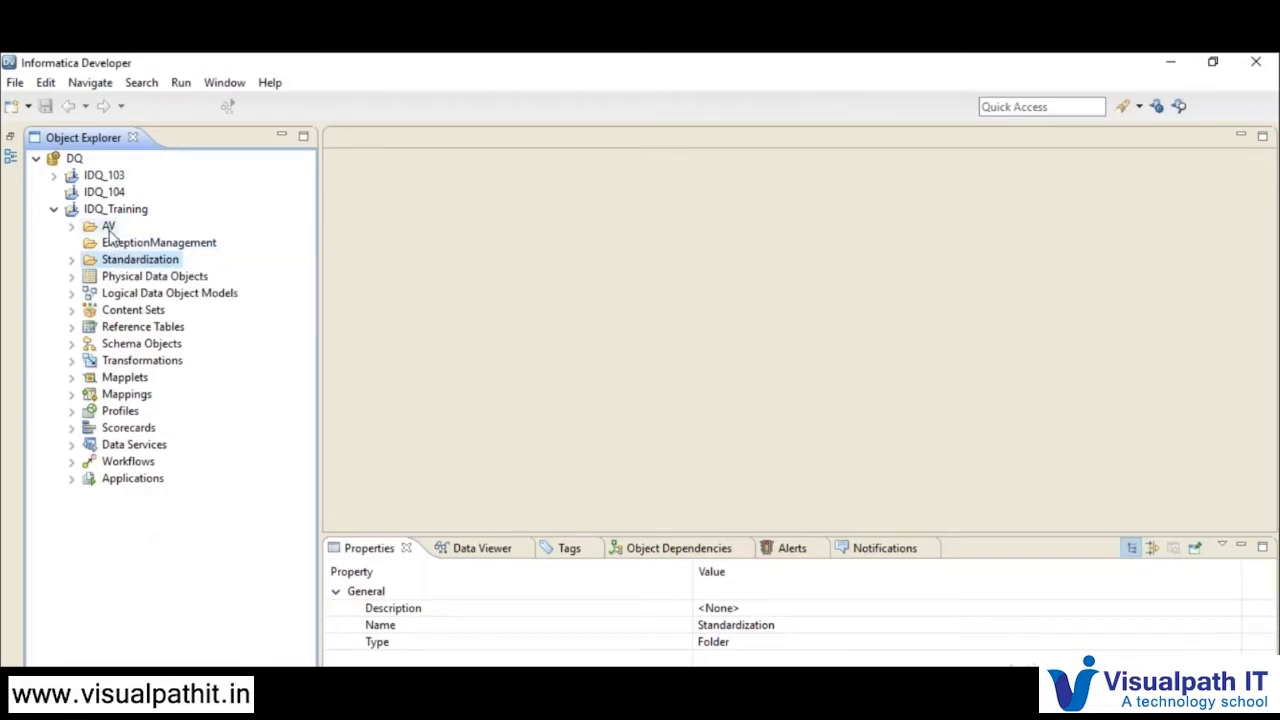
{"action": "left_click", "coordinate": [109, 228]}
Select IDQ_104 in Object Explorer and open its context menu of project actions
{"action": "left_click", "coordinate": [118, 194]}
{"action": "right_click", "coordinate": [119, 195]}
{"action": "mouse_move", "coordinate": [253, 216]}
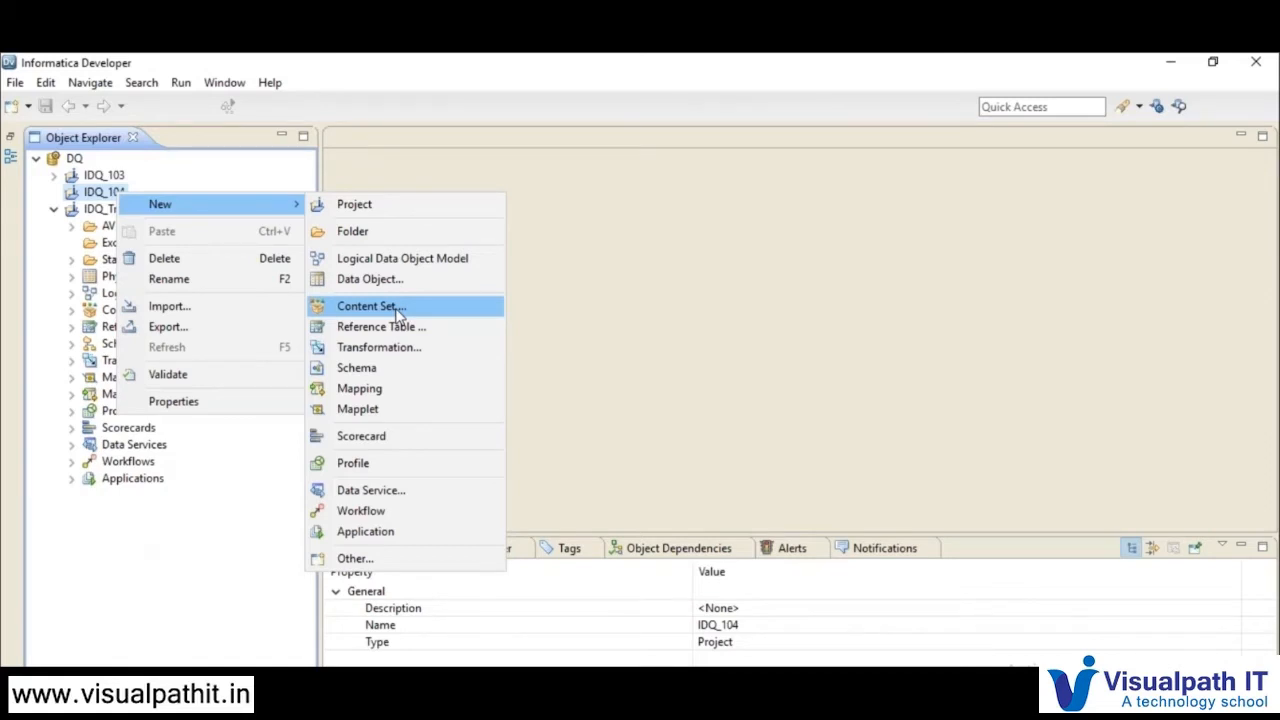
Expand Content Sets under IDQ_Training and open Content_Set on its Content page
{"action": "left_click", "coordinate": [101, 313]}
{"action": "left_click", "coordinate": [72, 310]}
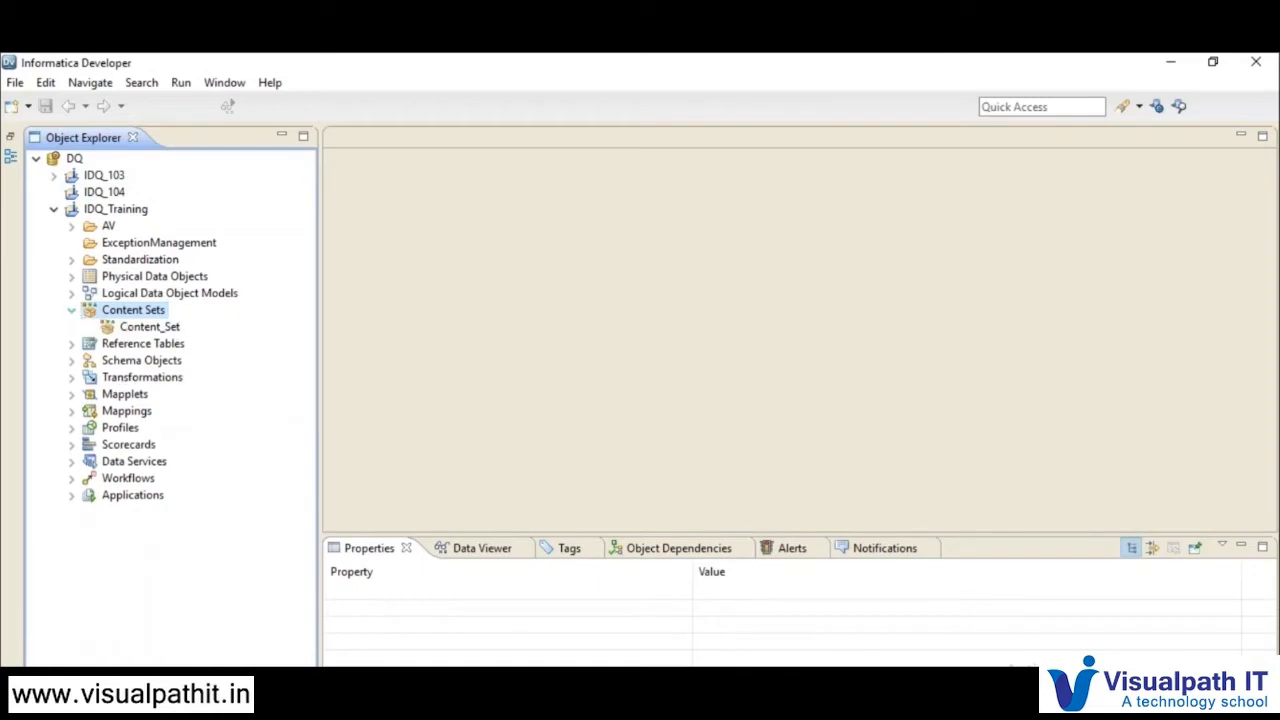
{"action": "left_click", "coordinate": [140, 327]}
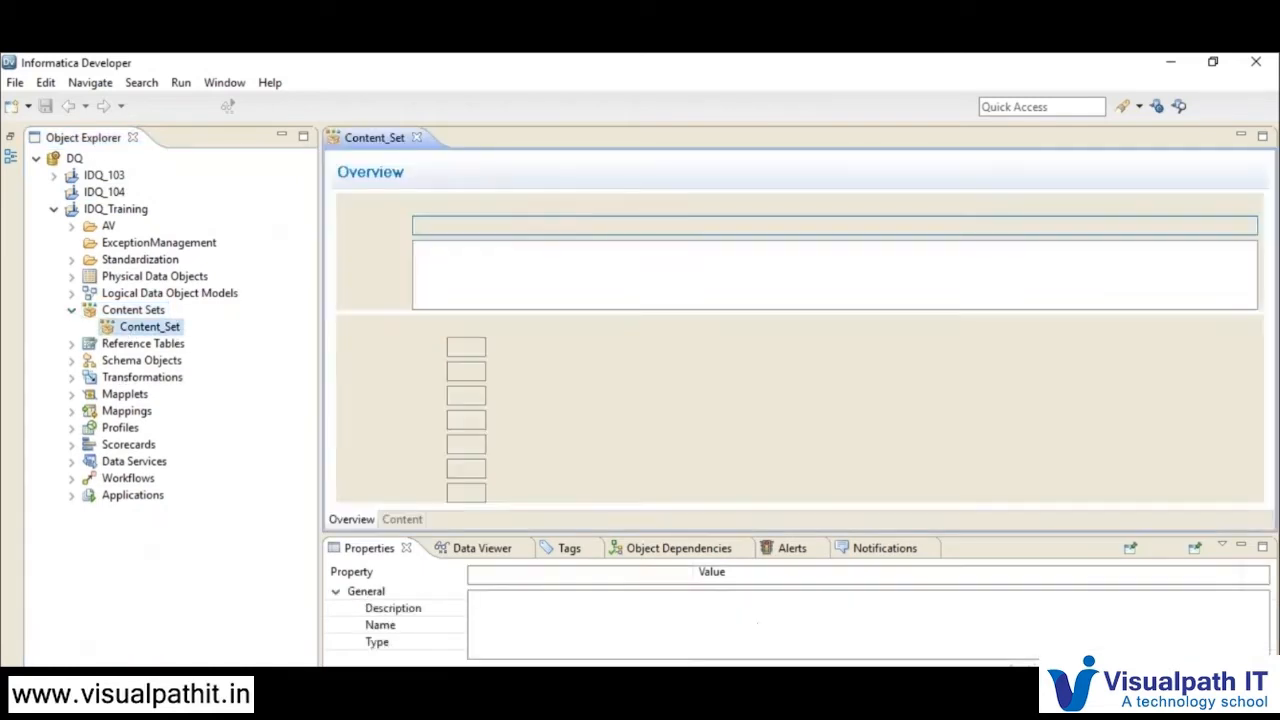
{"action": "left_click", "coordinate": [403, 520]}
Browse Token Sets, Character Sets and Pattern Sets, ending on Classifier Models
{"action": "left_click", "coordinate": [368, 274]}
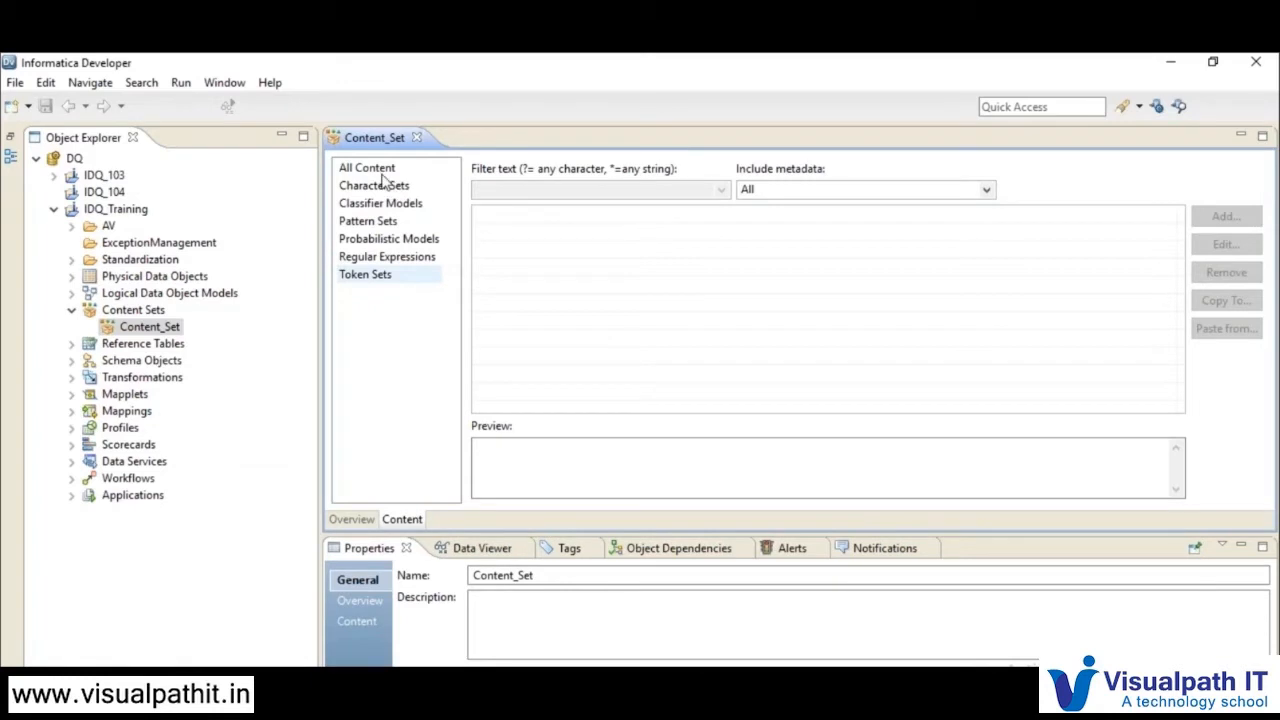
{"action": "left_click", "coordinate": [380, 186]}
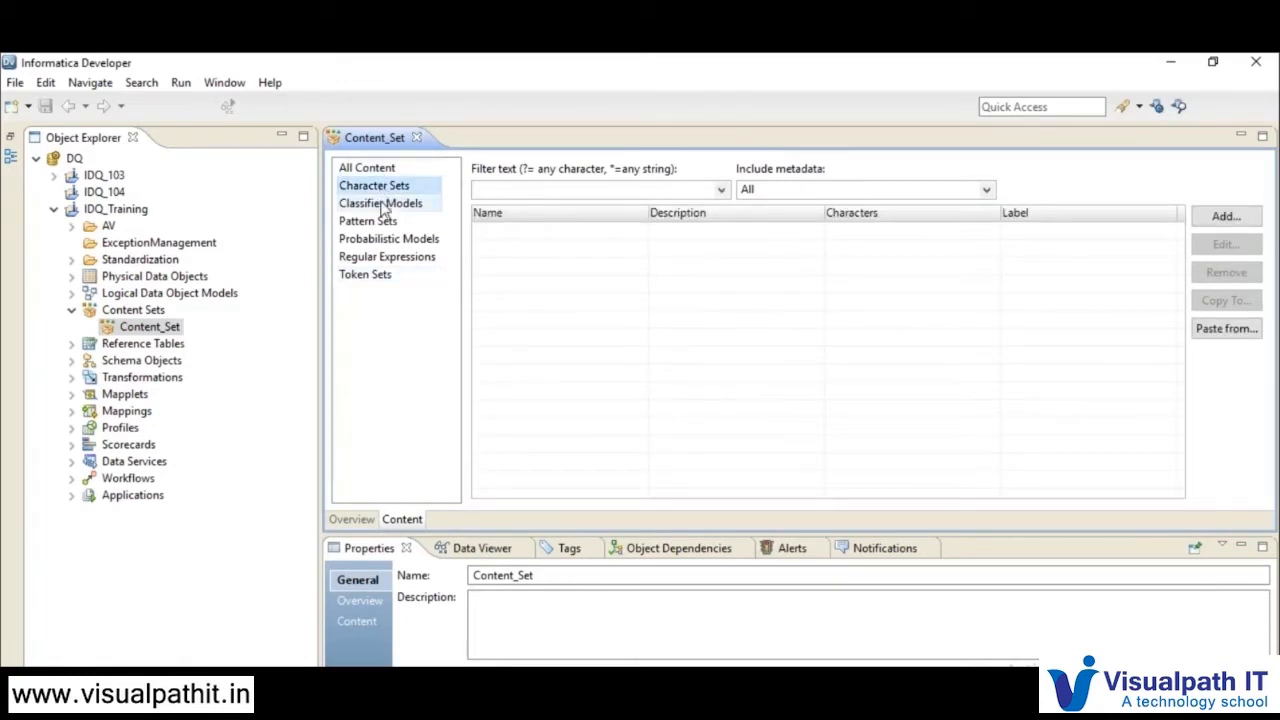
{"action": "left_click", "coordinate": [383, 205]}
{"action": "left_click", "coordinate": [385, 222]}
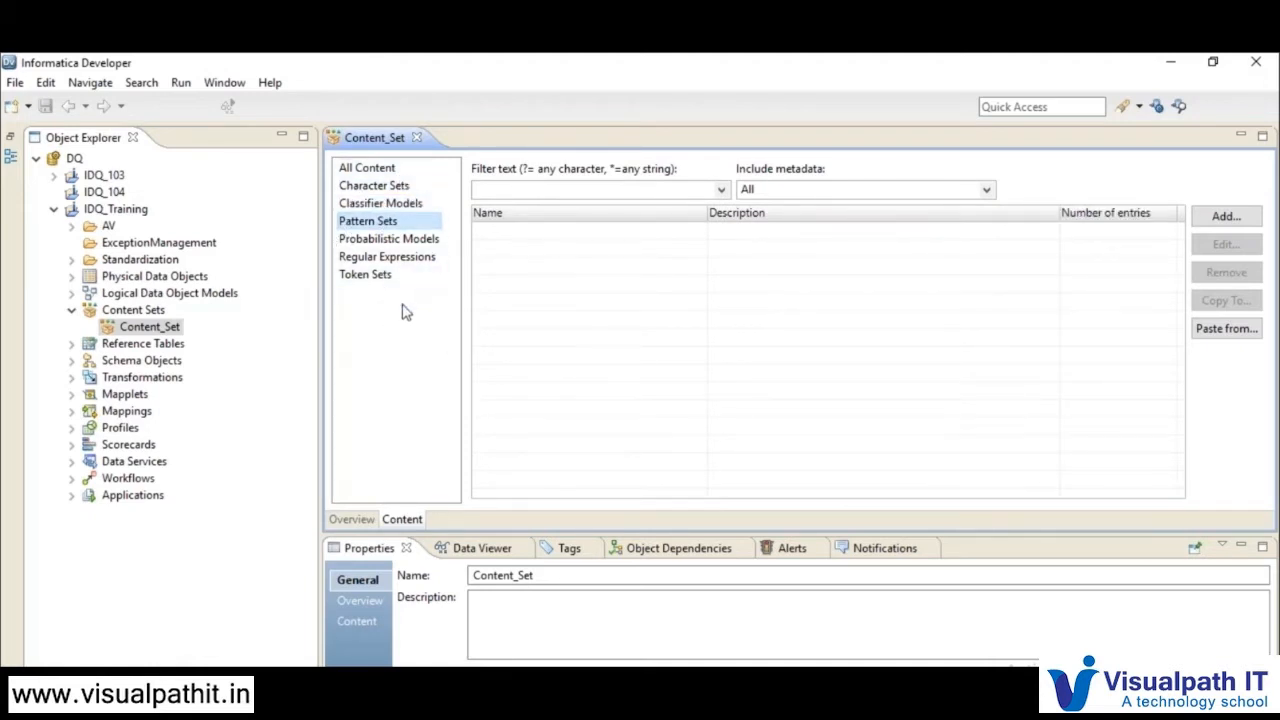
{"action": "left_click", "coordinate": [398, 205]}
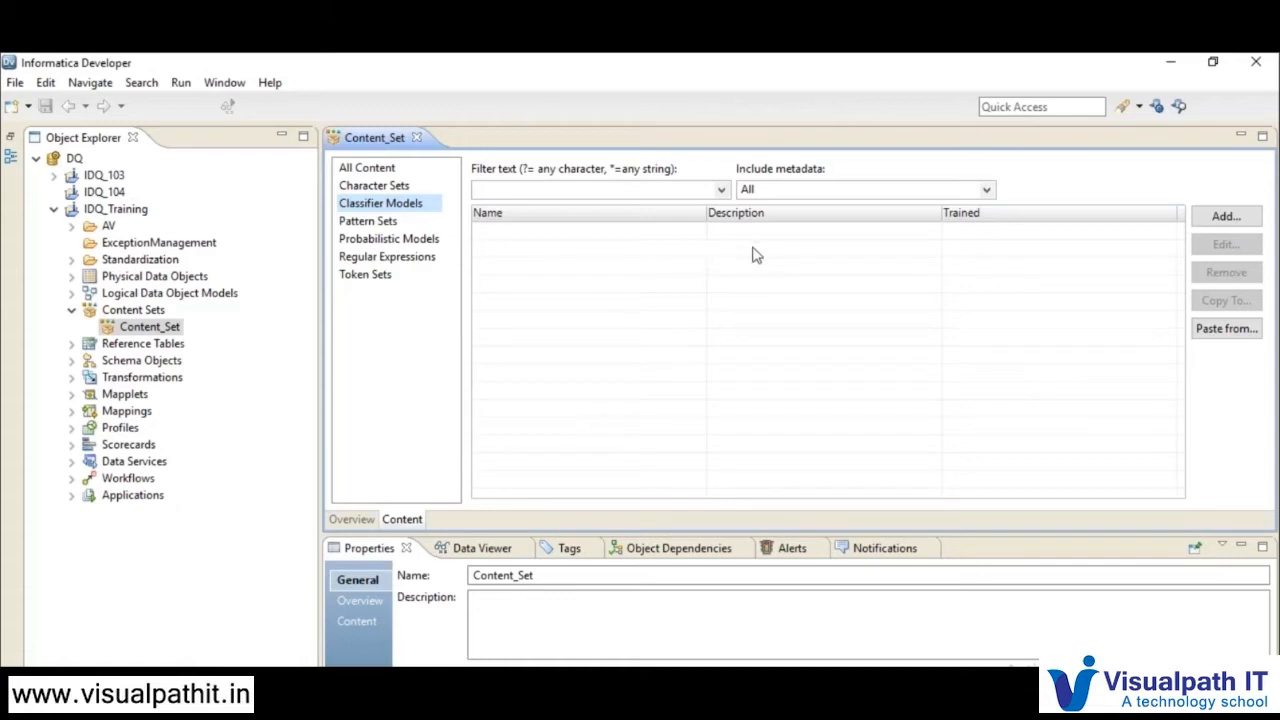
Narrow the Name column of the content table and show Content_Set's property list
{"action": "left_click_drag", "start_coordinate": [706, 214], "coordinate": [591, 214]}
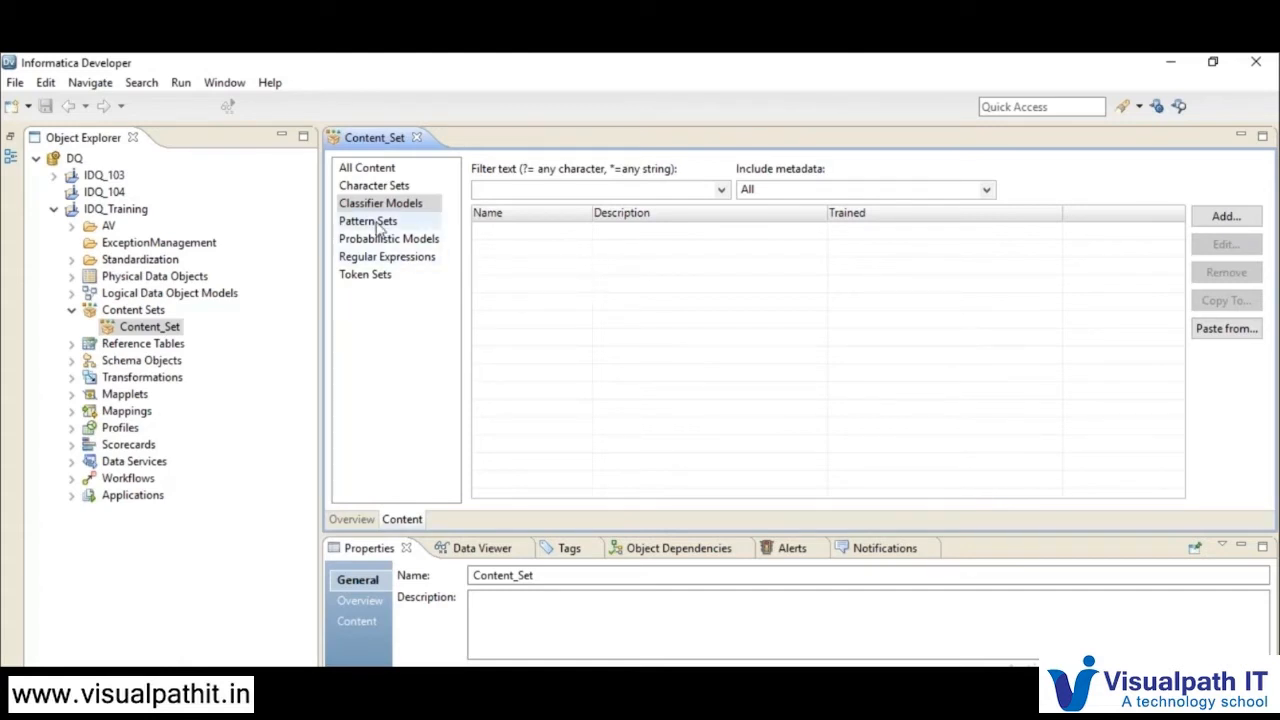
{"action": "left_click", "coordinate": [167, 330]}
{"action": "left_click", "coordinate": [167, 334]}
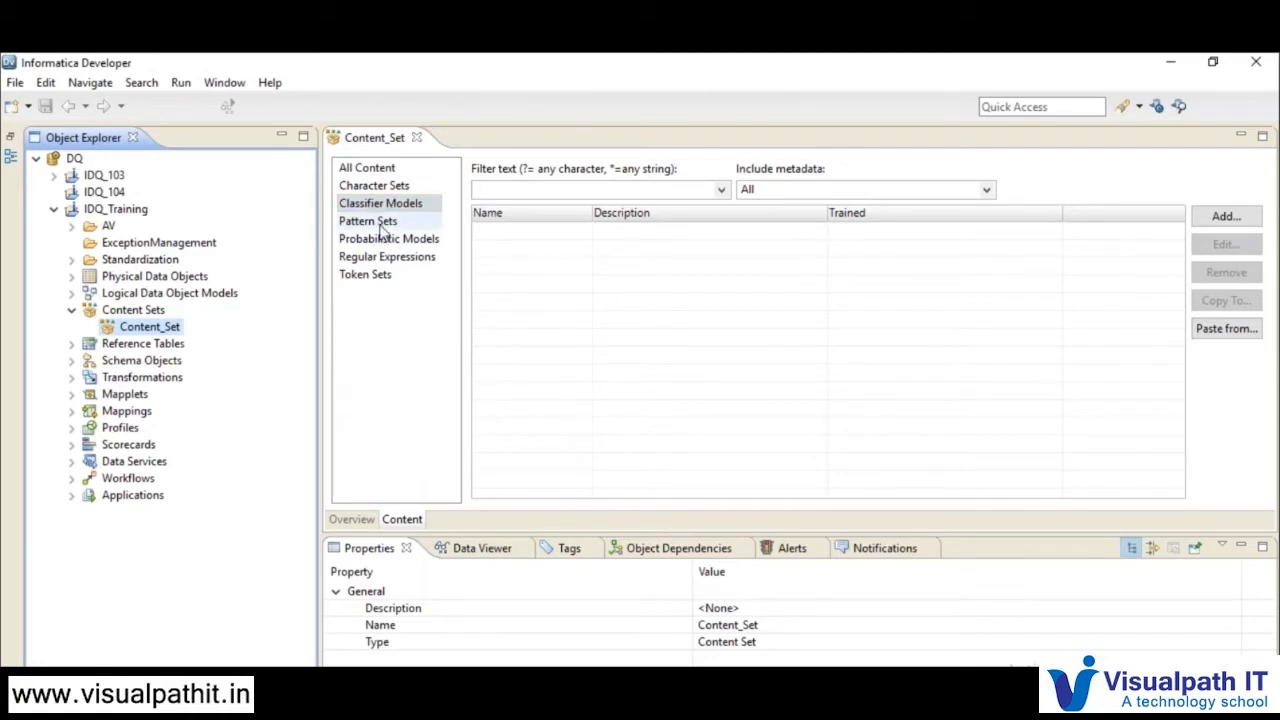
Step through Pattern Sets, Probabilistic Models, Regular Expressions, Character Sets, then Token Sets content
{"action": "left_click", "coordinate": [382, 226]}
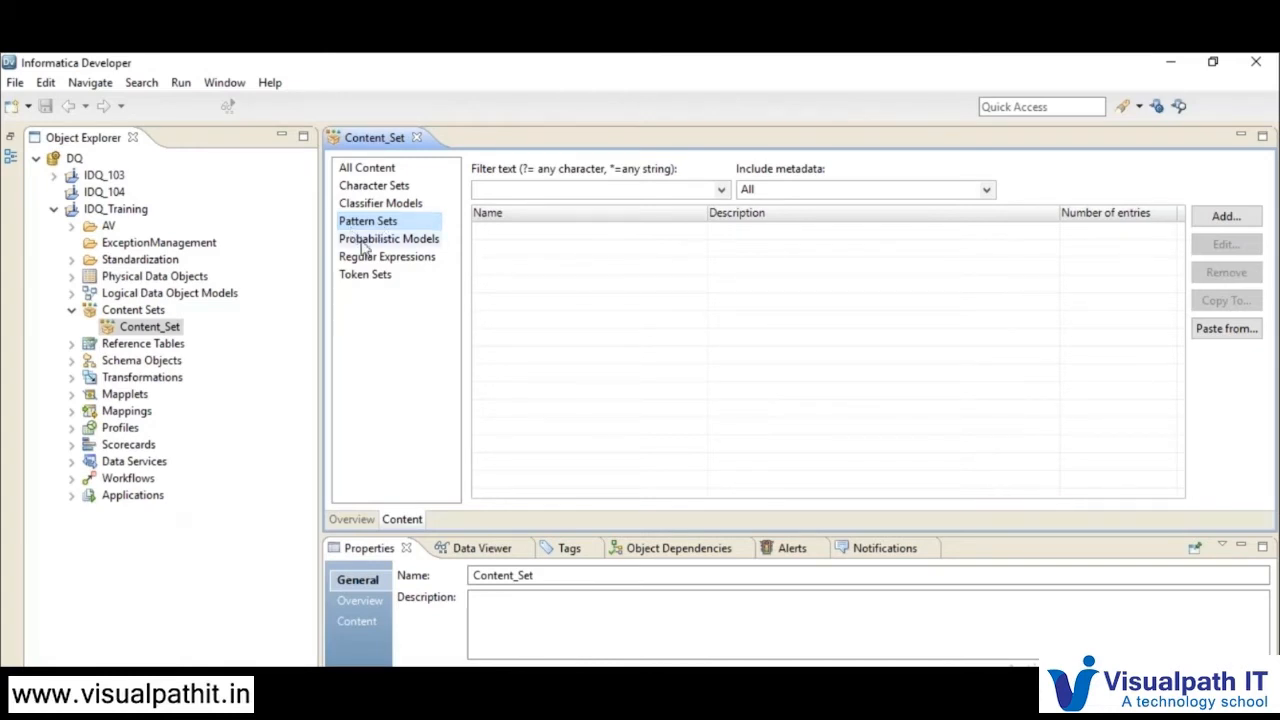
{"action": "left_click", "coordinate": [366, 246]}
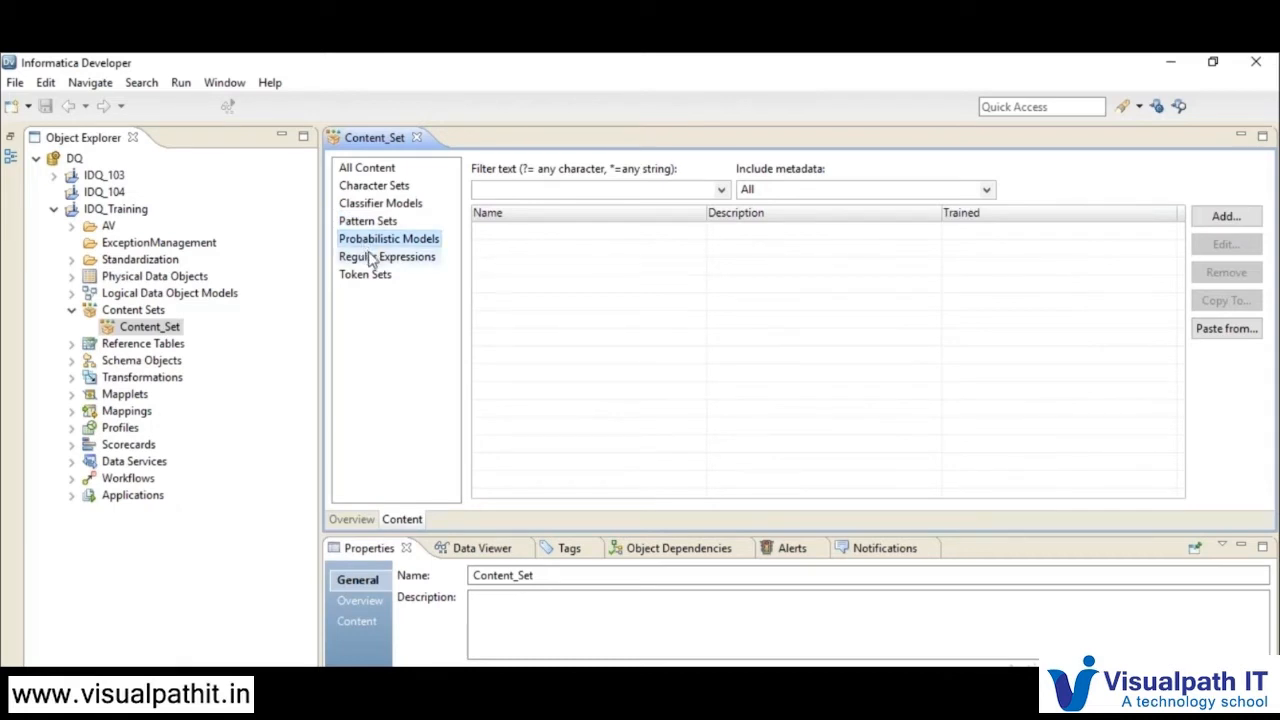
{"action": "left_click", "coordinate": [373, 257]}
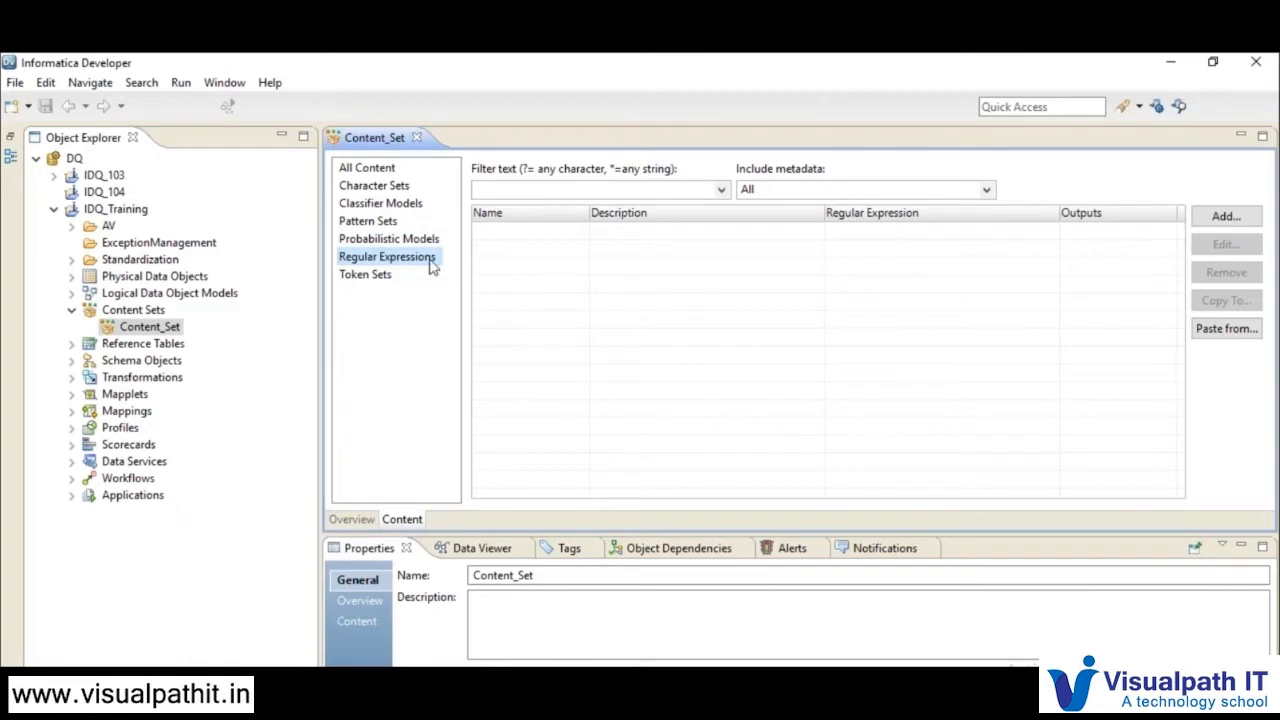
{"action": "left_click", "coordinate": [378, 242]}
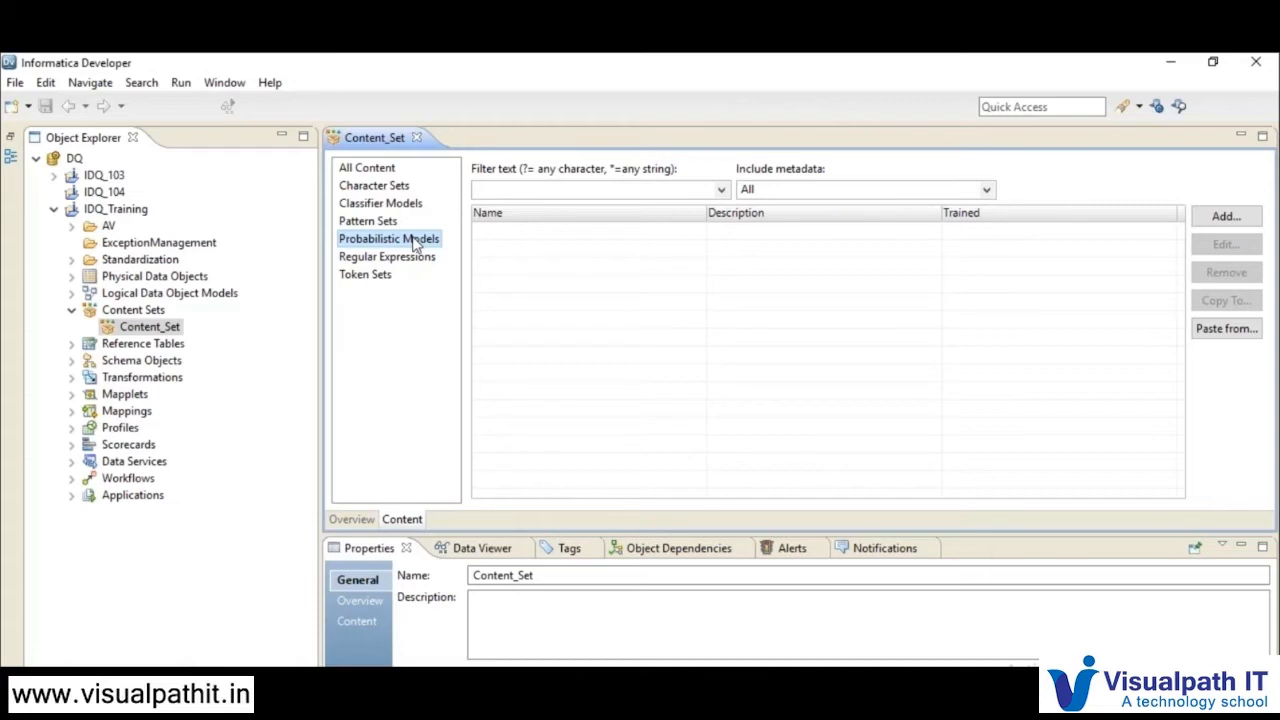
{"action": "left_click", "coordinate": [415, 242]}
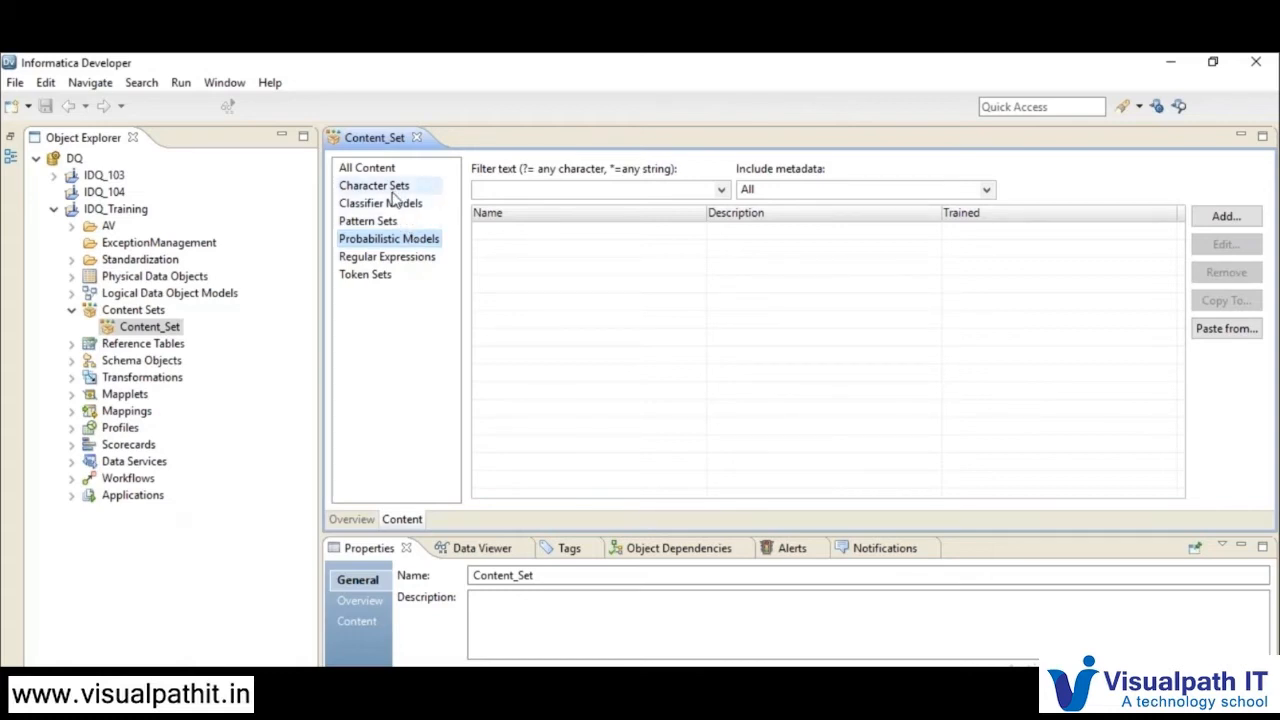
{"action": "left_click", "coordinate": [393, 188]}
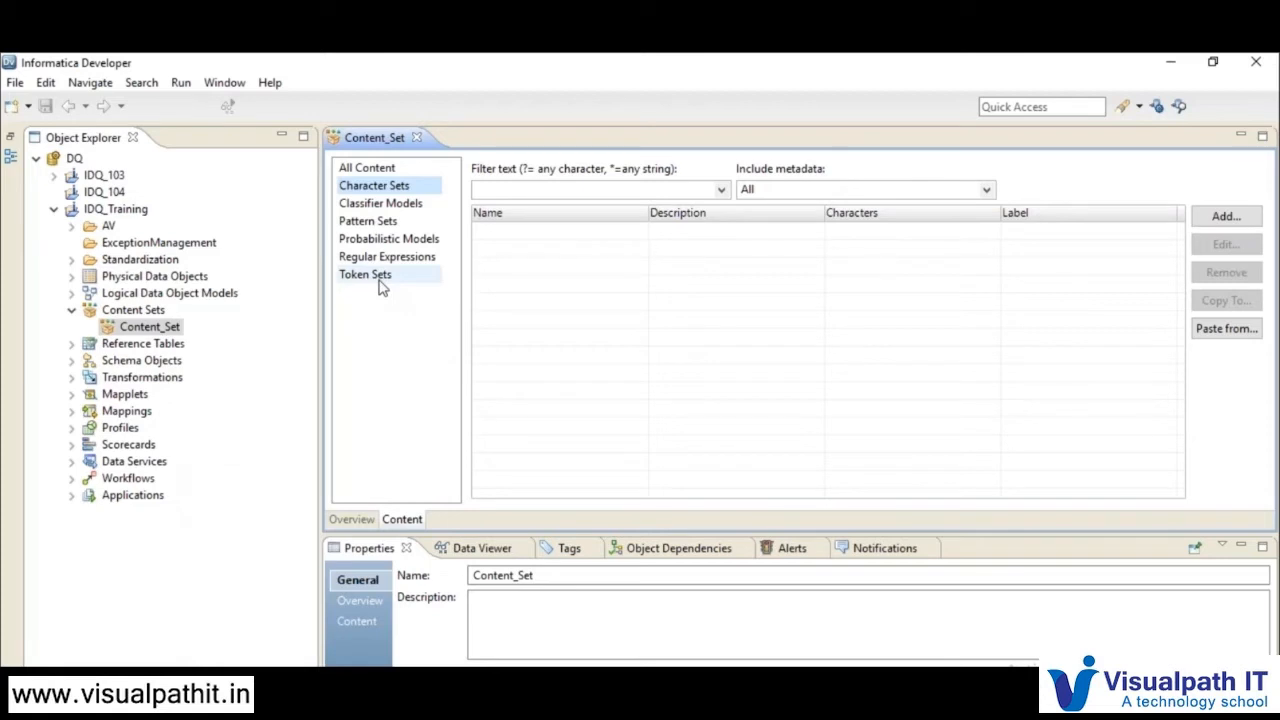
{"action": "left_click", "coordinate": [380, 285]}
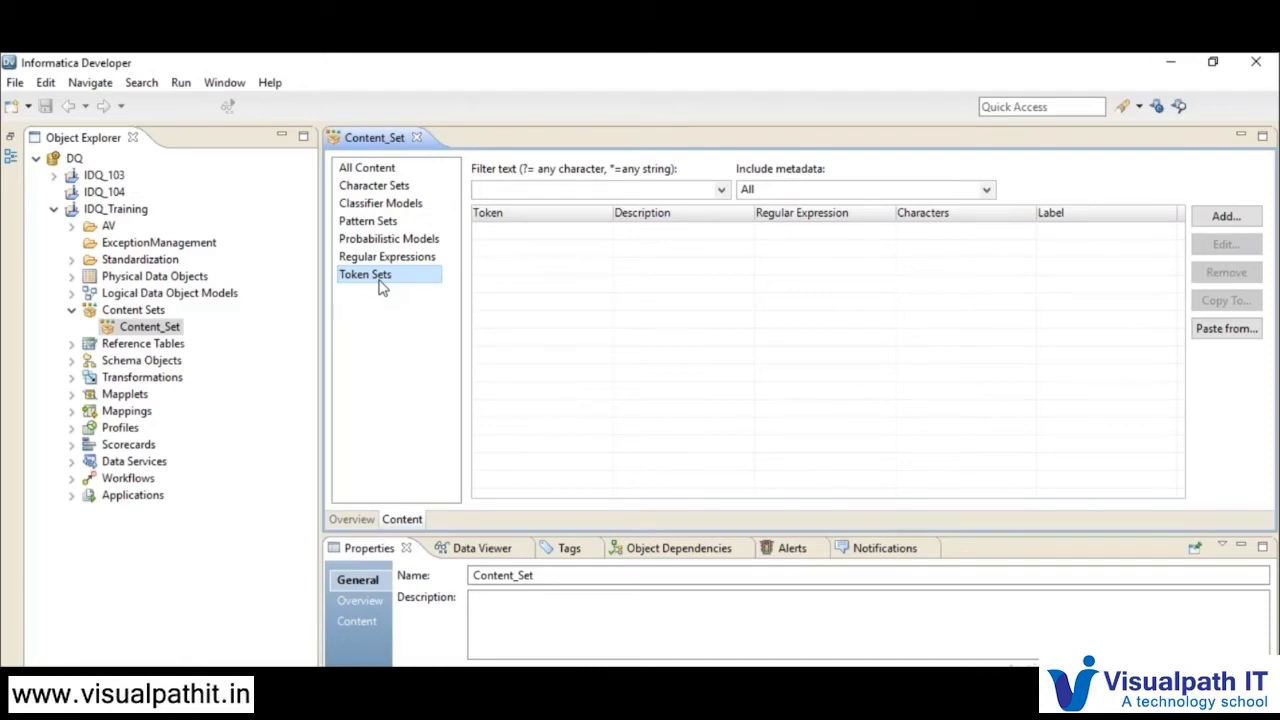
{"action": "left_click", "coordinate": [380, 193]}
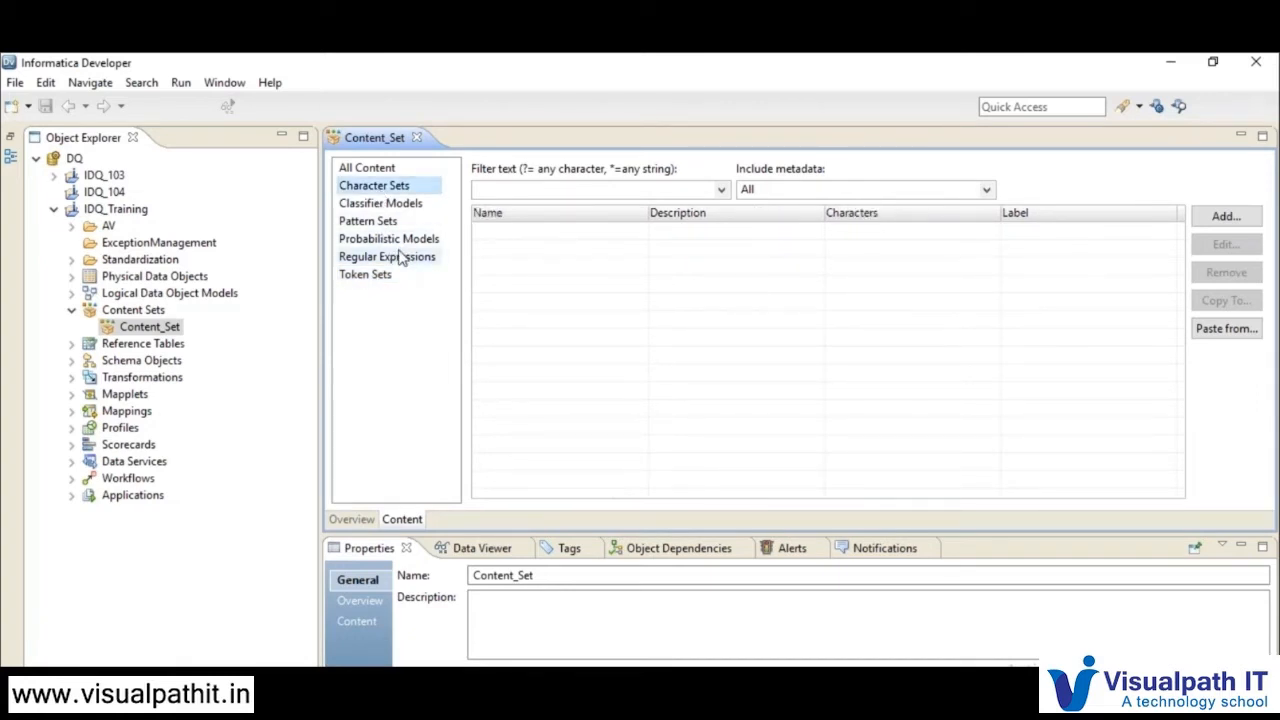
{"action": "left_click", "coordinate": [376, 226]}
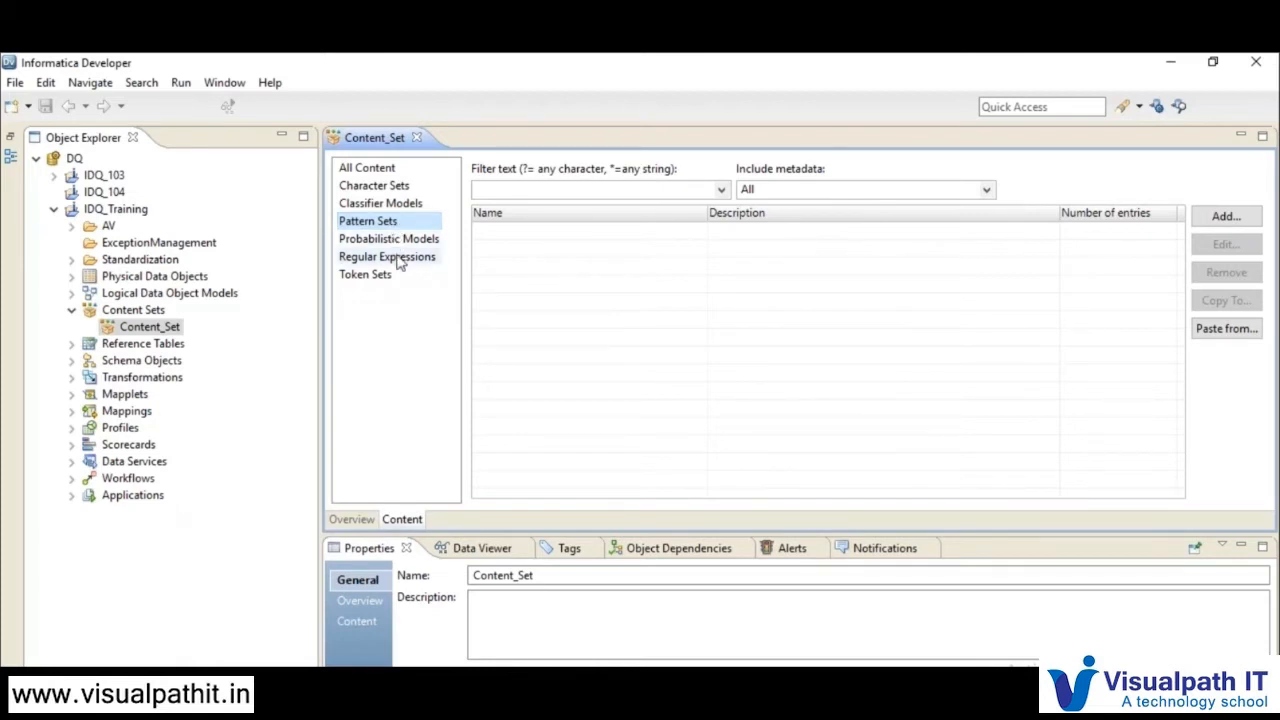
{"action": "left_click", "coordinate": [400, 258]}
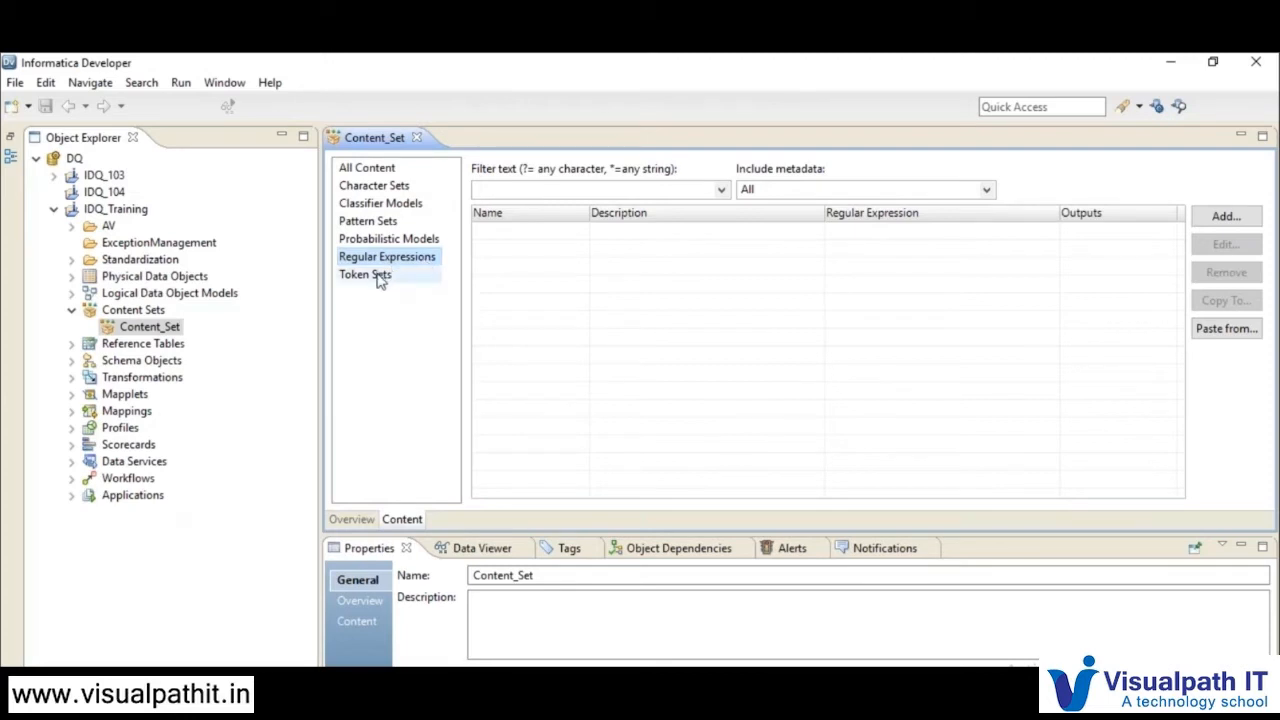
{"action": "left_click", "coordinate": [379, 278]}
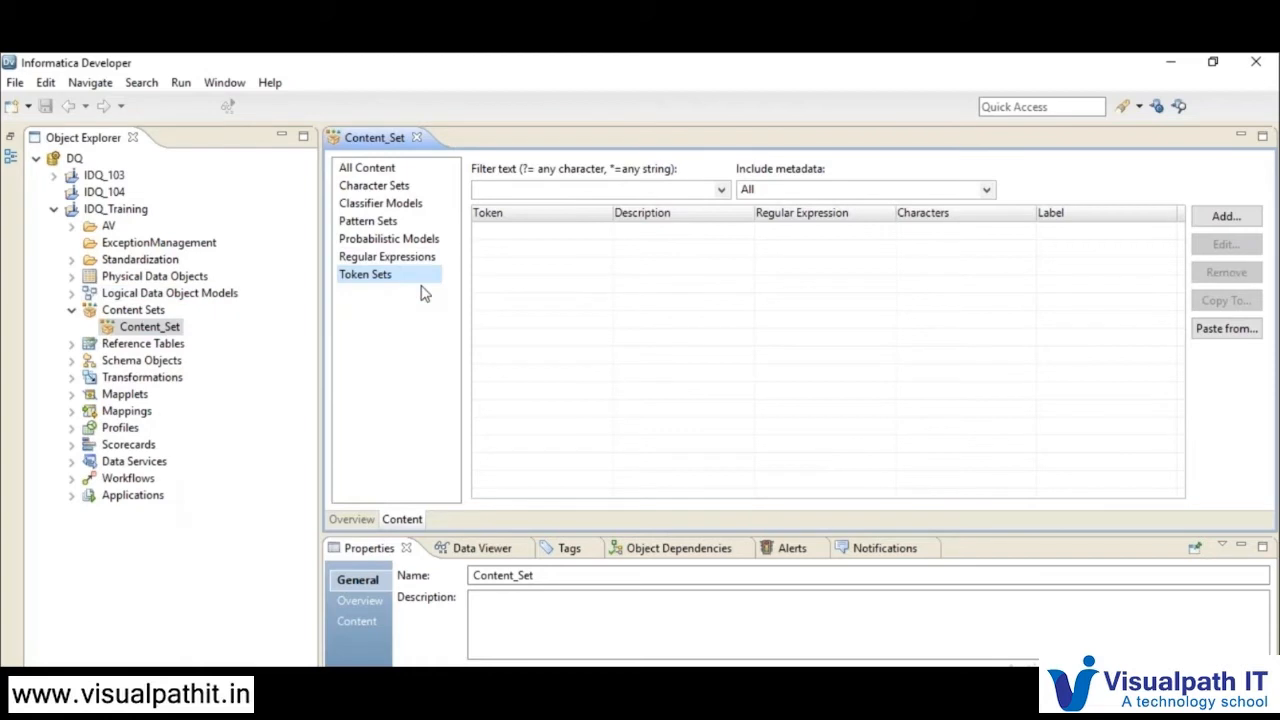
{"action": "left_click", "coordinate": [396, 206]}
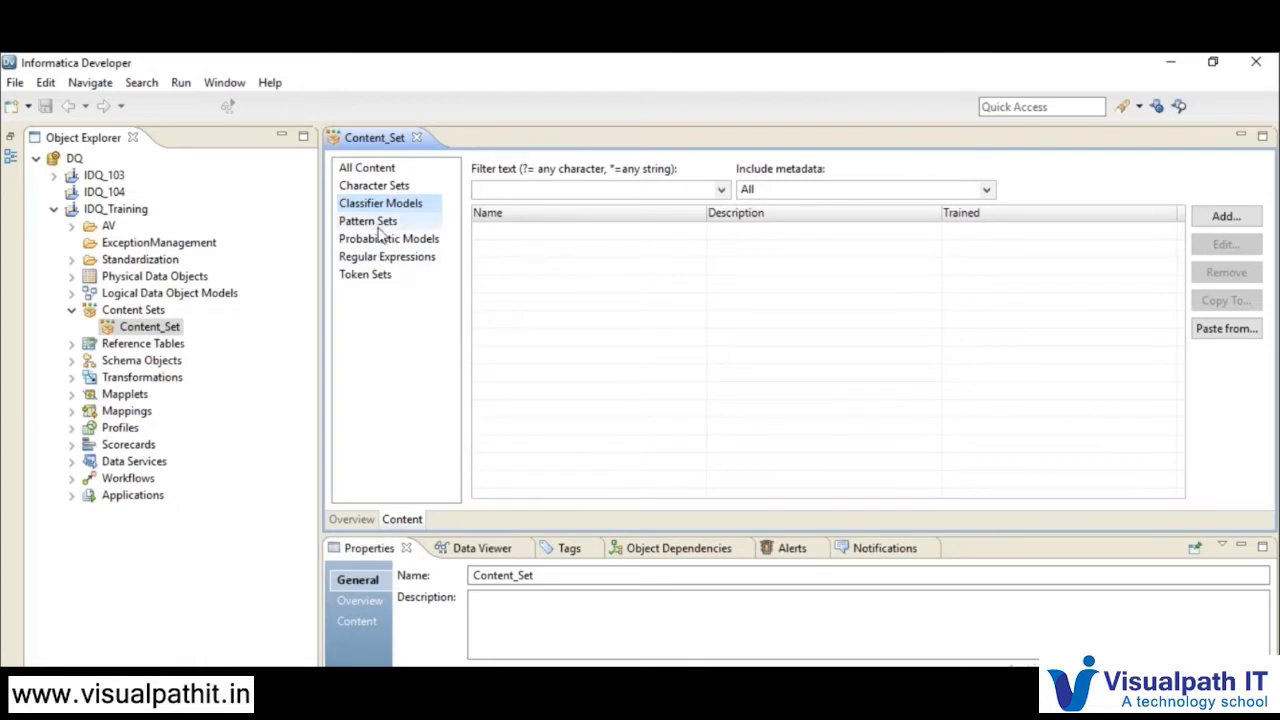
{"action": "left_click", "coordinate": [382, 226]}
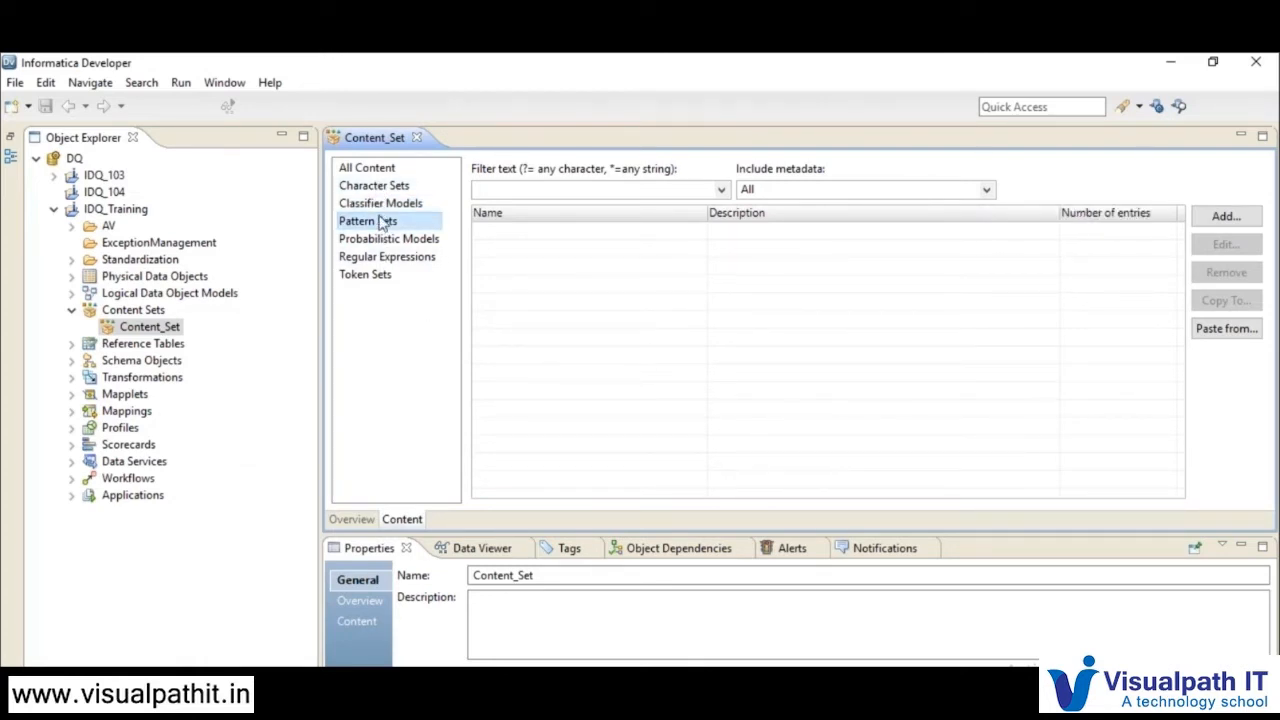
{"action": "left_click", "coordinate": [369, 189]}
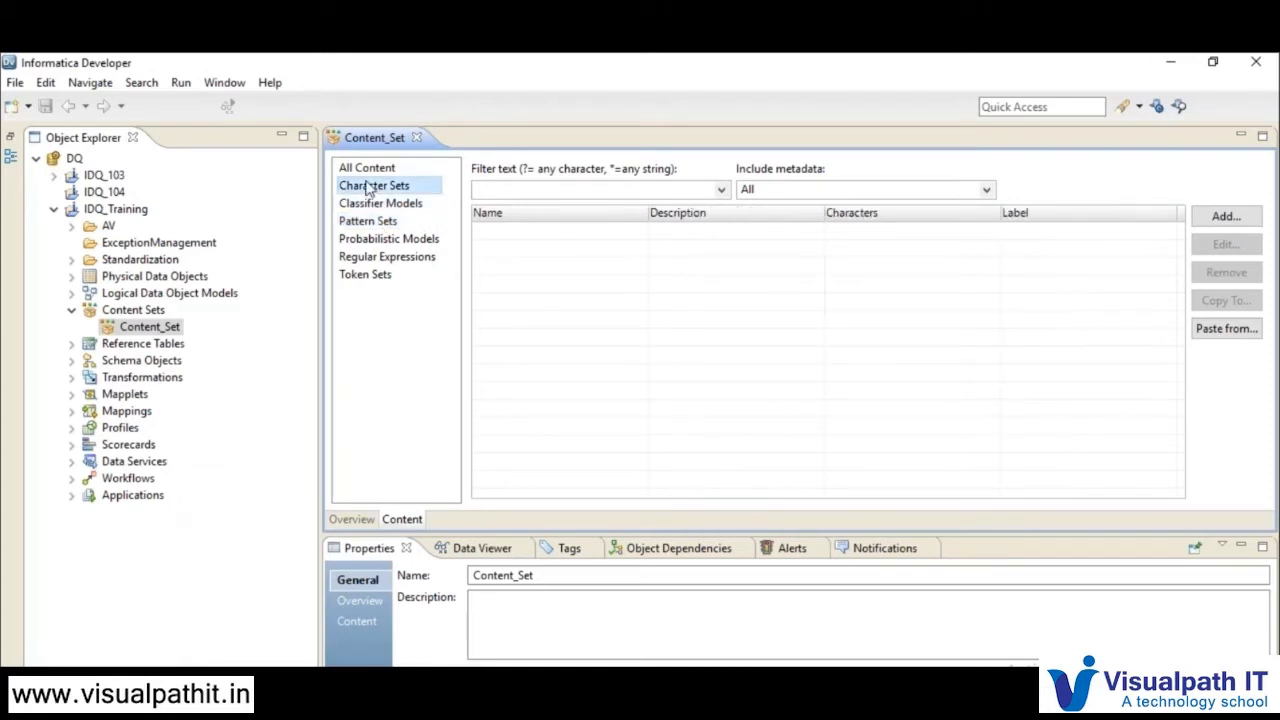
{"action": "left_click", "coordinate": [376, 225]}
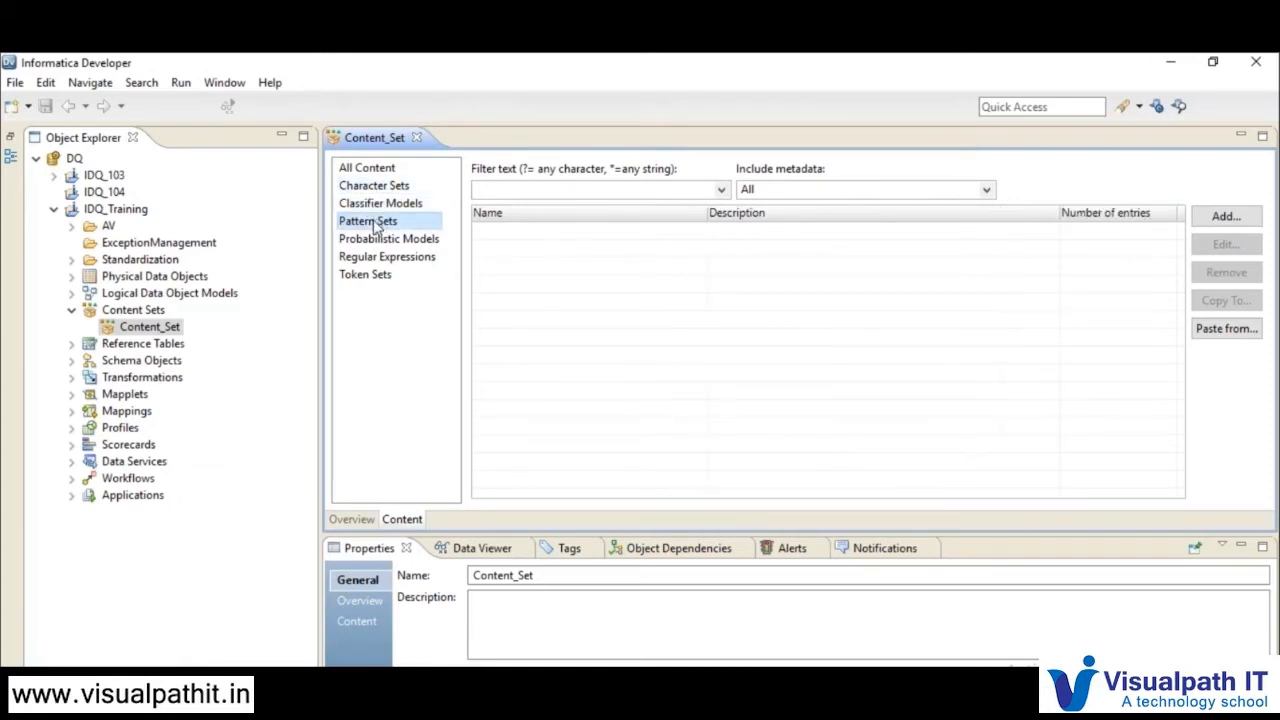
{"action": "left_click", "coordinate": [367, 281]}
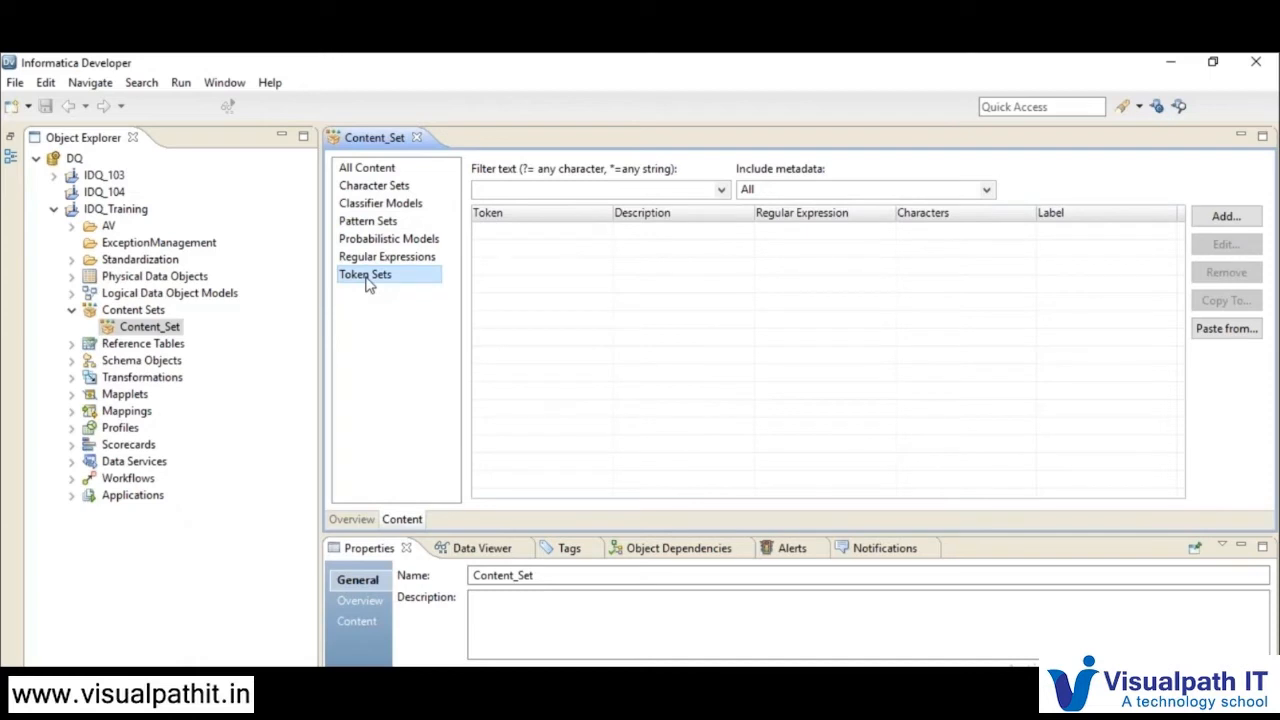
Show the New submenu of object types for the IDQ_Training project
{"action": "left_click", "coordinate": [118, 212]}
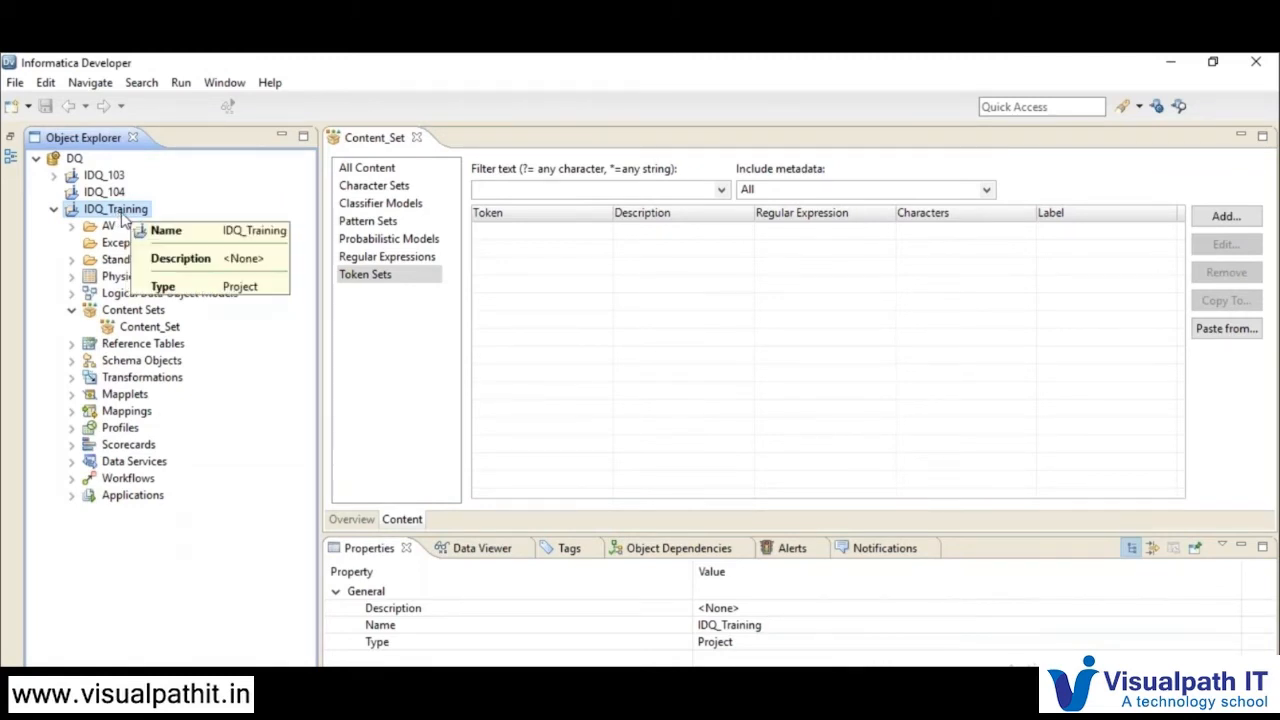
{"action": "right_click", "coordinate": [122, 212]}
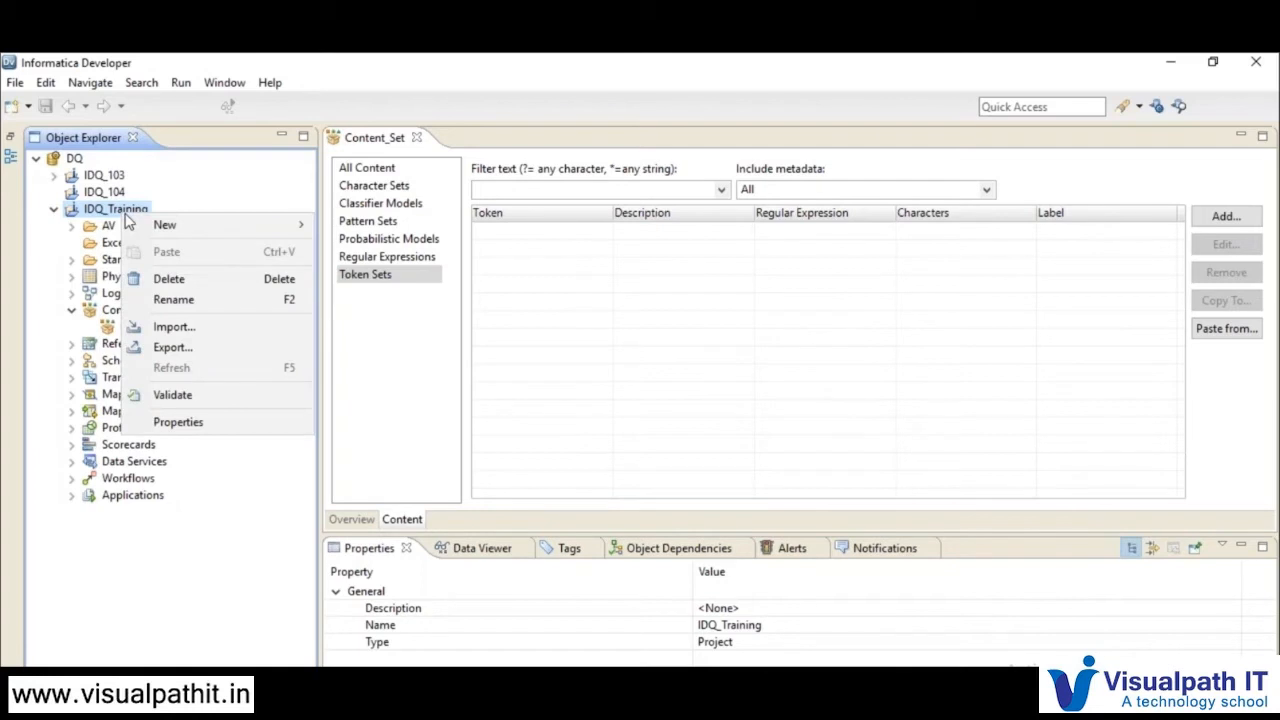
{"action": "mouse_move", "coordinate": [190, 230]}
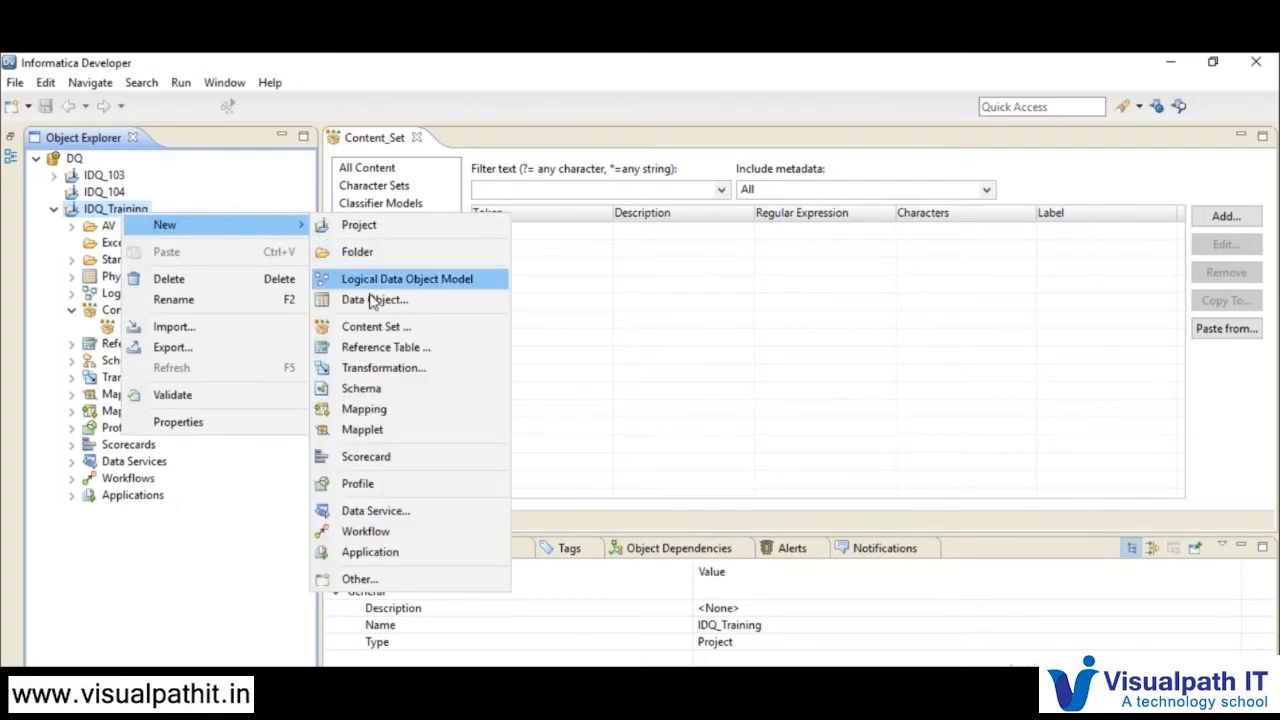
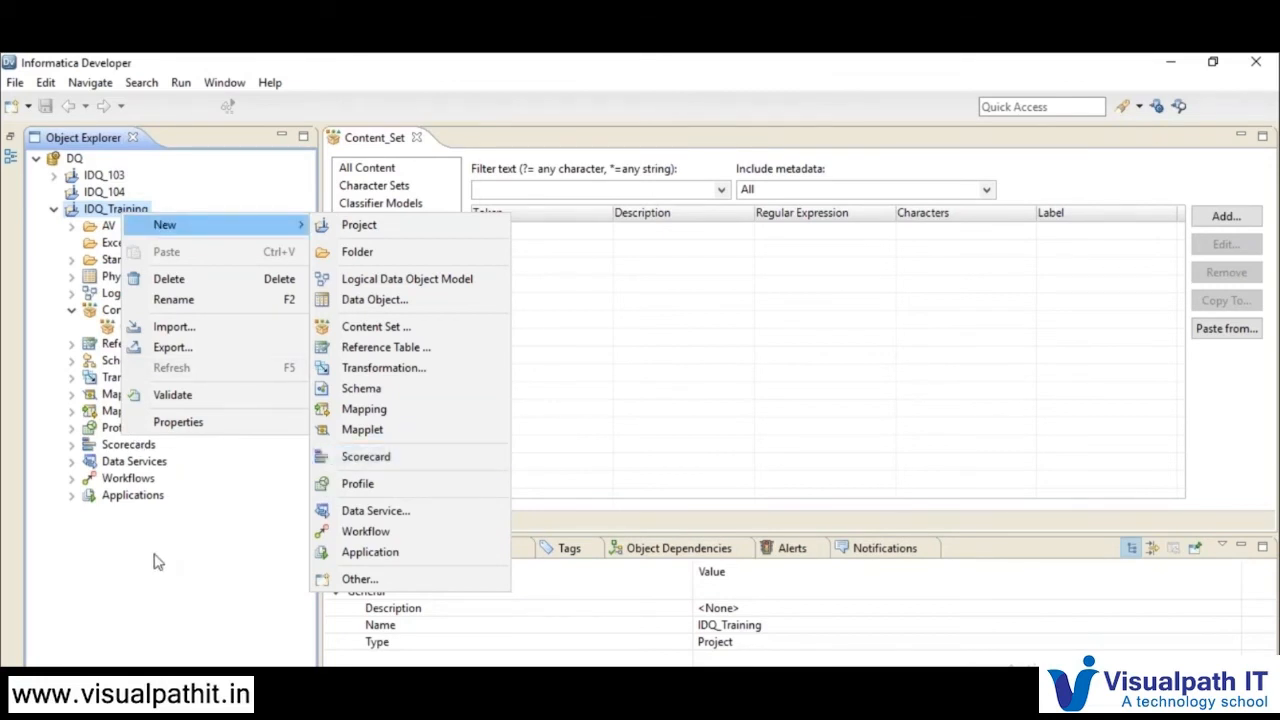
Dismiss IDQ_Training's new-object menu and select its Workflows folder
{"action": "left_click", "coordinate": [104, 468]}
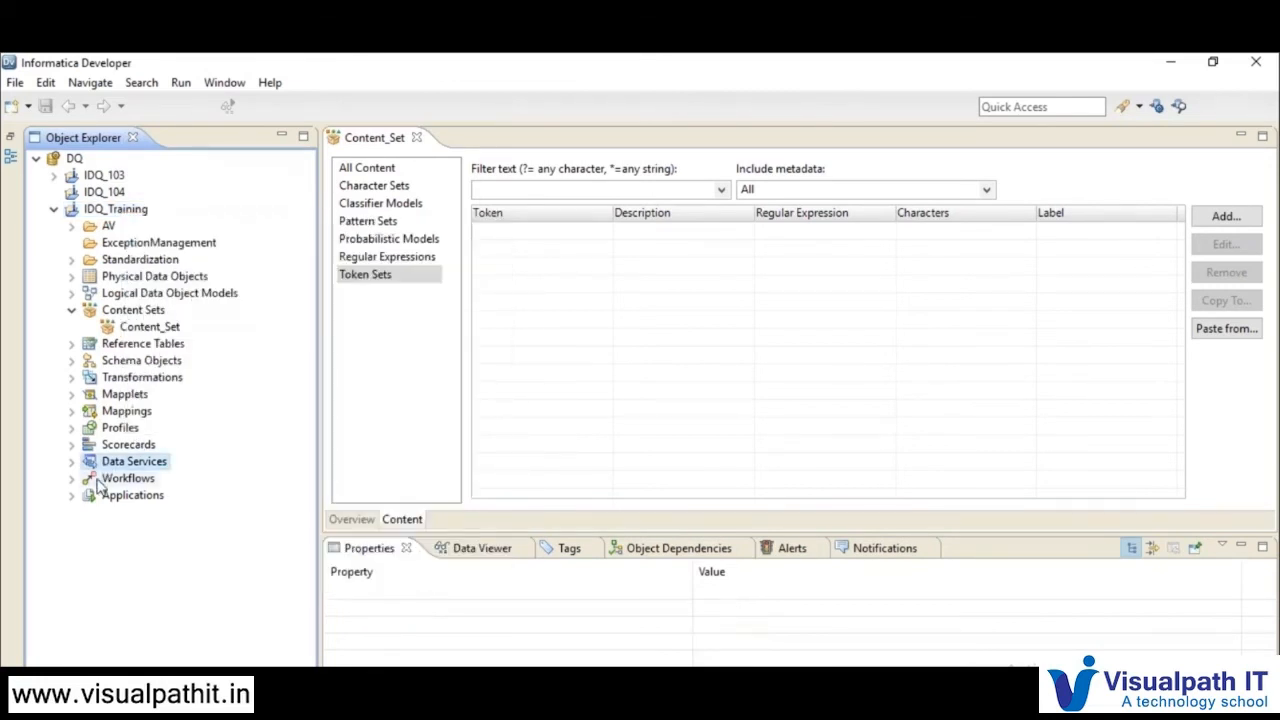
{"action": "left_click", "coordinate": [121, 480]}
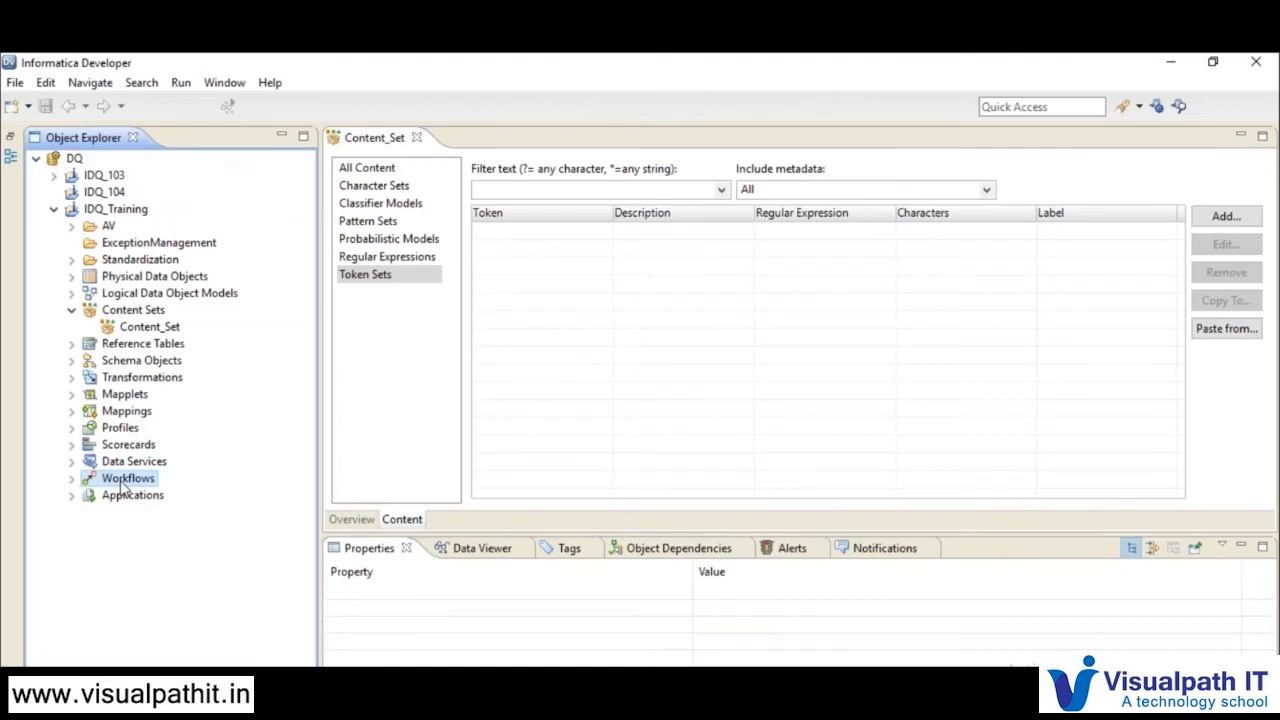
Expand Workflows and Applications, select App_Customer_Standardization, and switch to the browser
{"action": "left_click", "coordinate": [72, 162]}
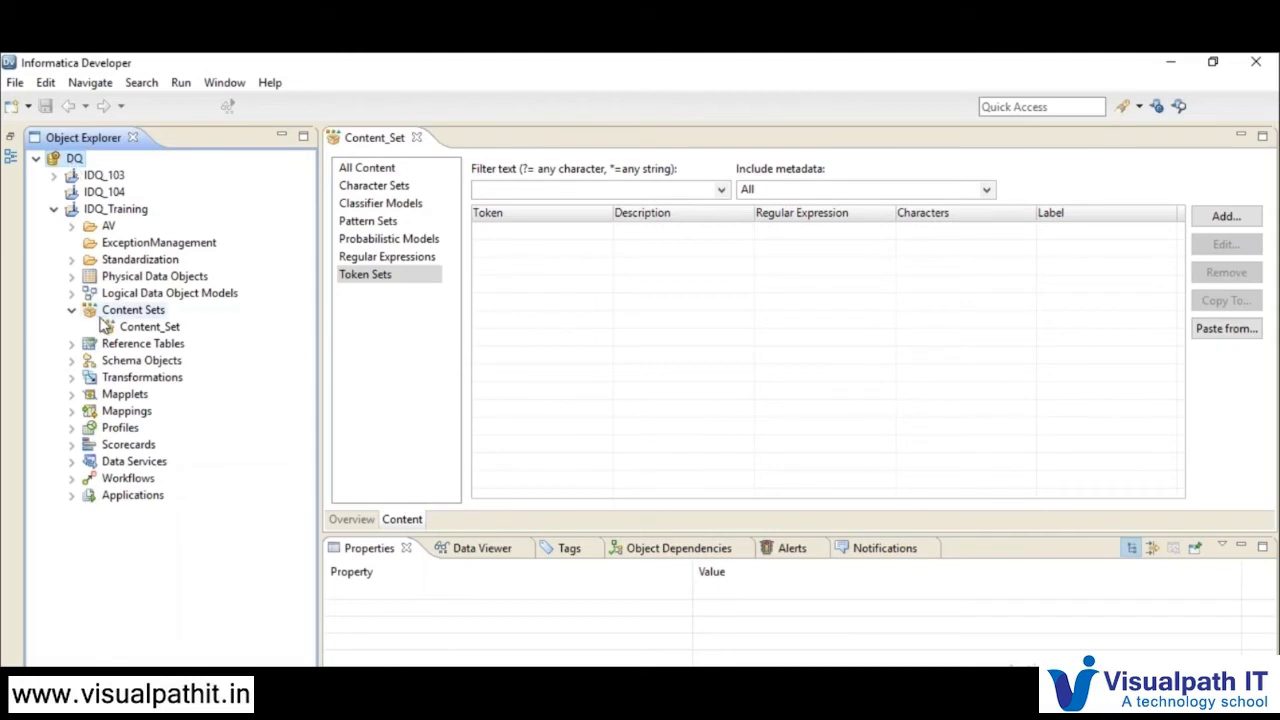
{"action": "left_click", "coordinate": [71, 479]}
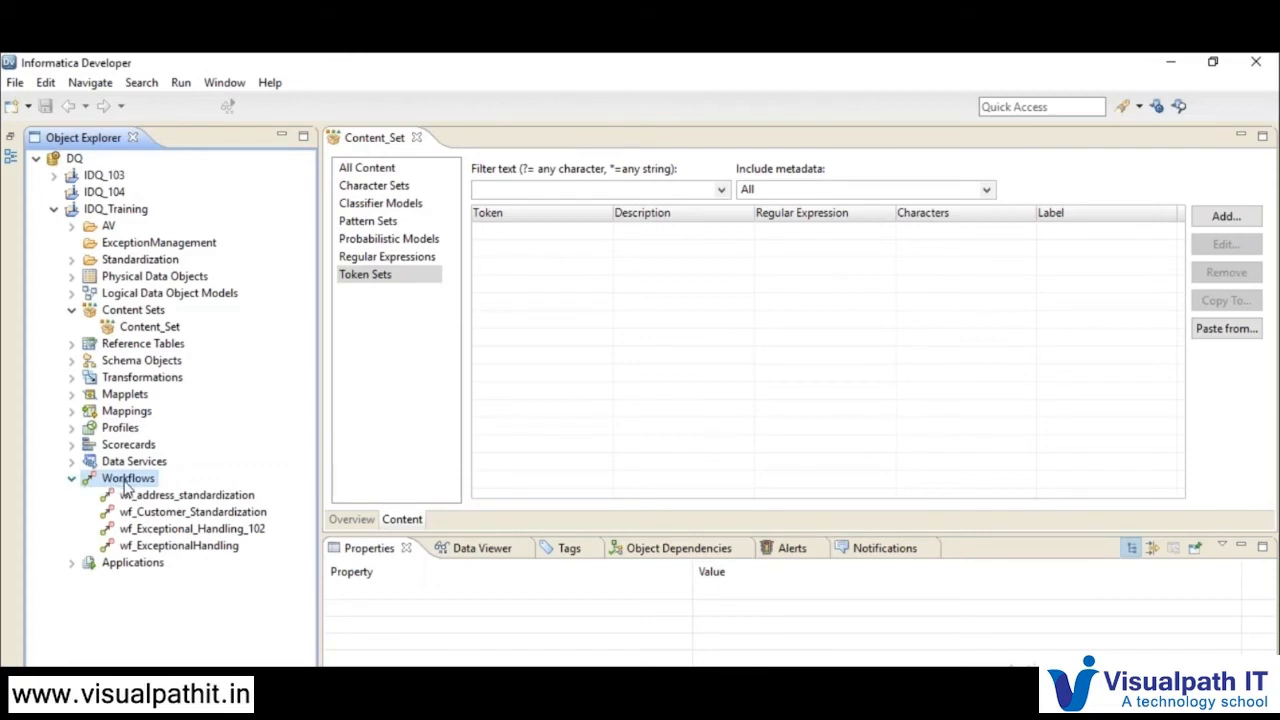
{"action": "left_click", "coordinate": [72, 563]}
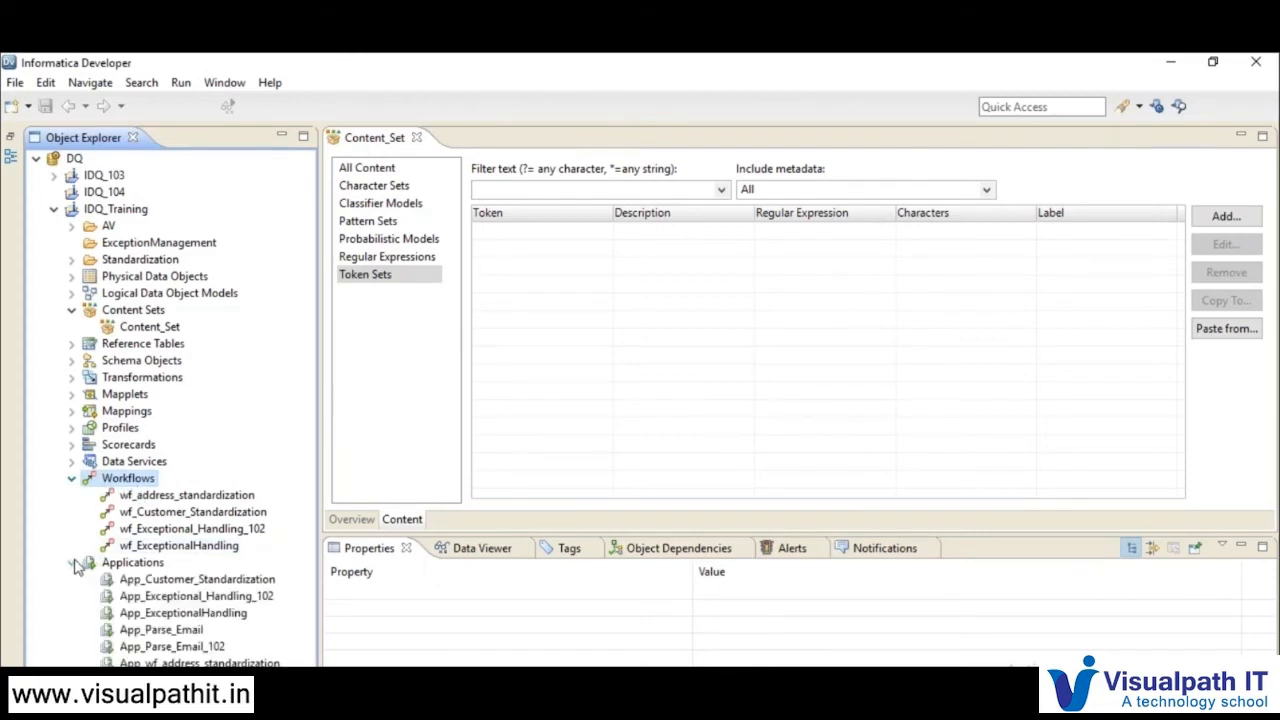
{"action": "left_click", "coordinate": [160, 580]}
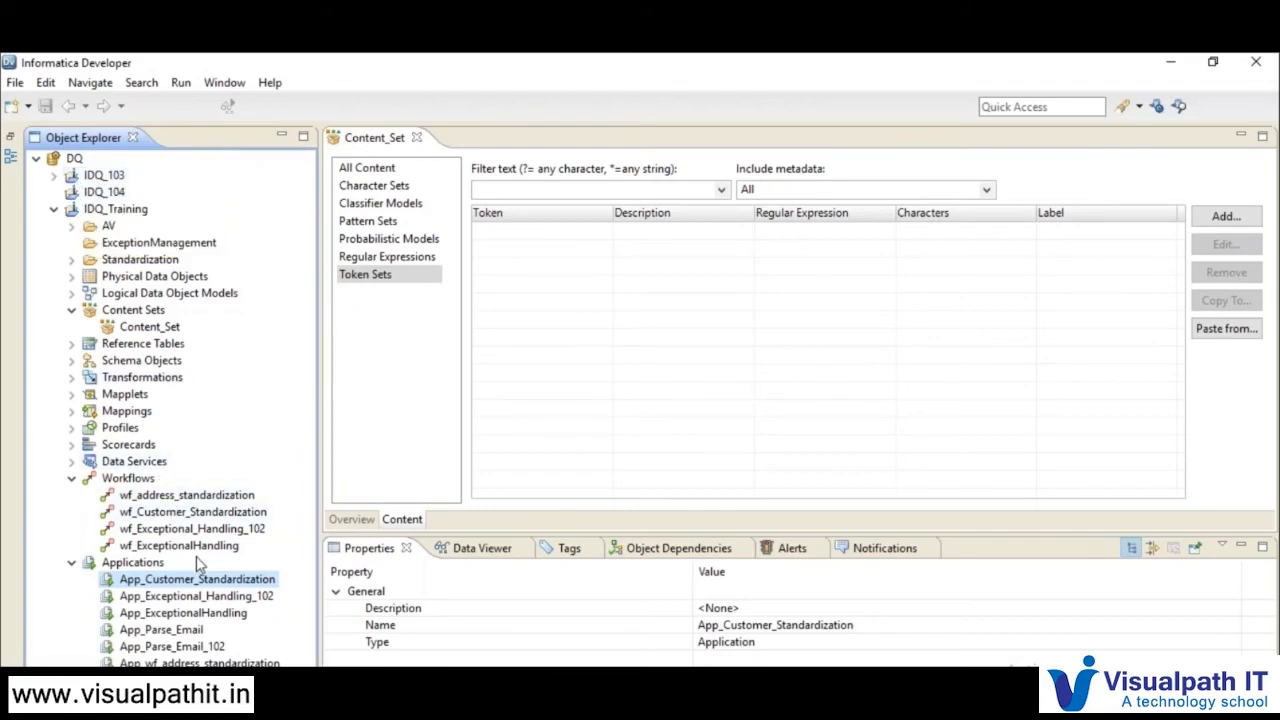
{"action": "key", "text": "alt+Tab"}
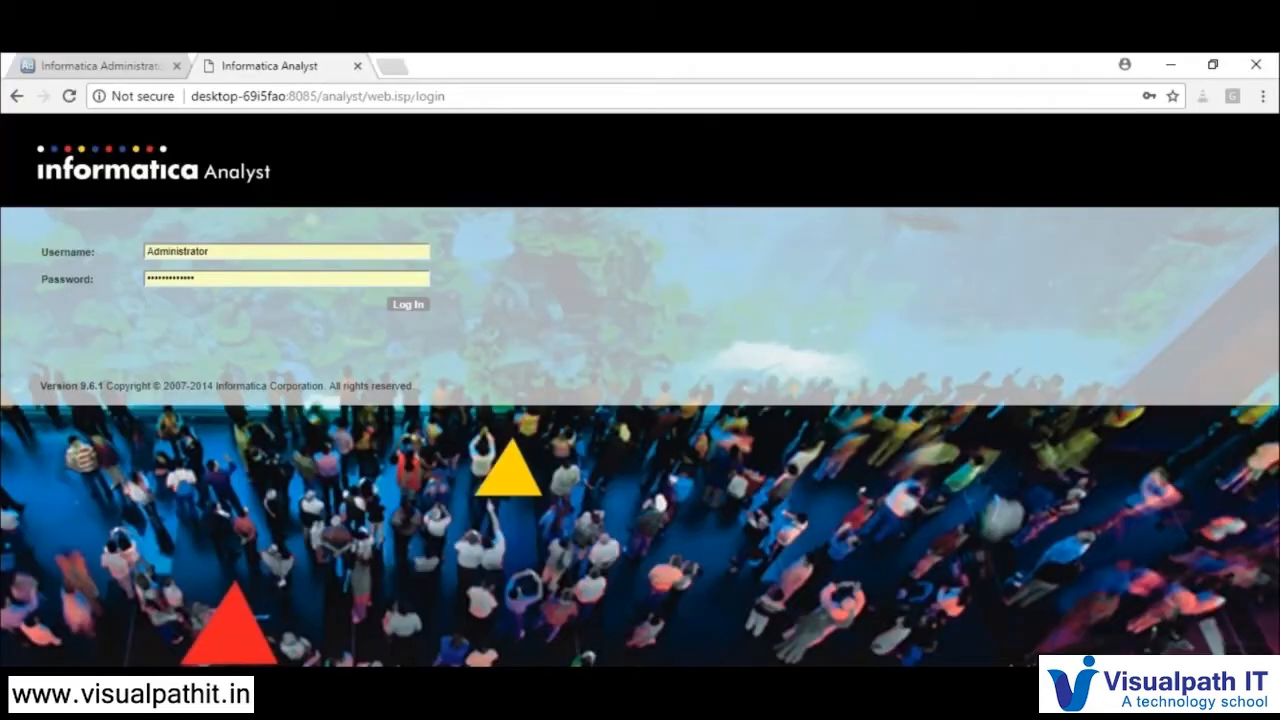
Switch to the Informatica Administrator browser tab
{"action": "left_click", "coordinate": [90, 64]}
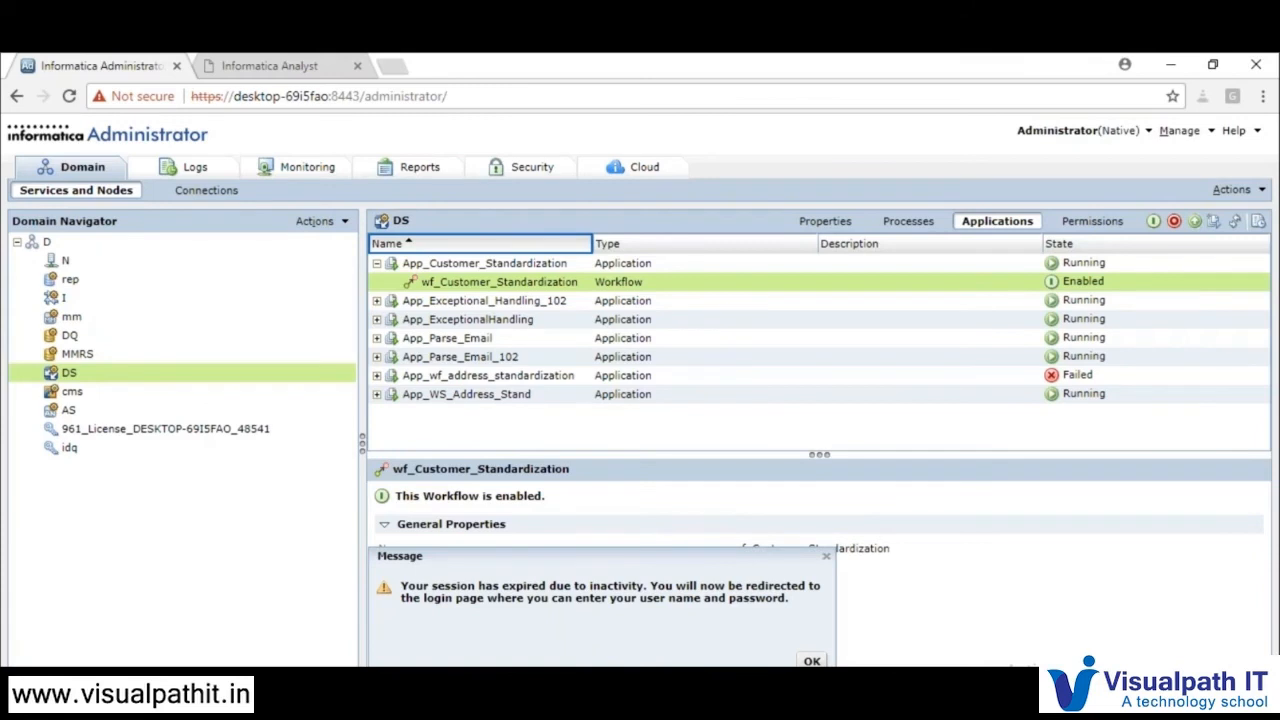
Dismiss the session-expired message, enter the administrator username, and move to the password field
{"action": "mouse_move", "coordinate": [576, 712]}
{"action": "left_click", "coordinate": [826, 556]}
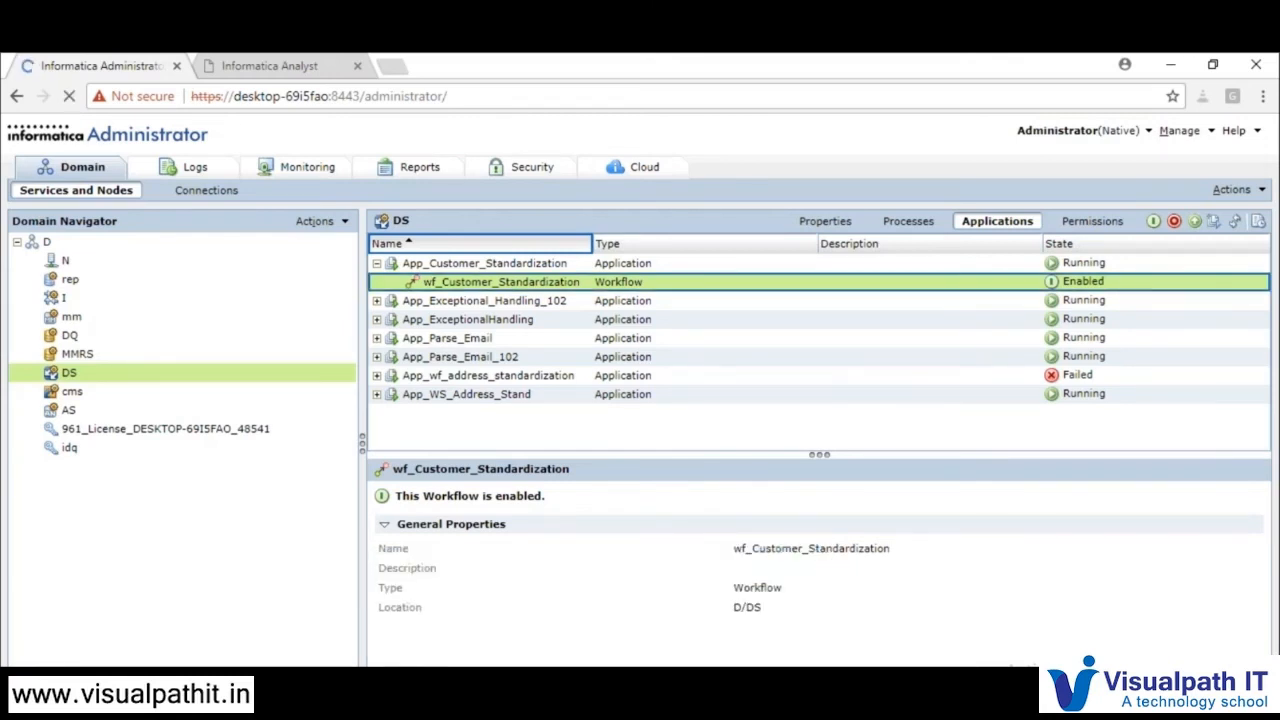
{"action": "type", "text": "Administrator"}
{"action": "key", "text": "ctrl+a"}
{"action": "key", "text": "Tab"}
{"action": "type", "text": "Administrator"}
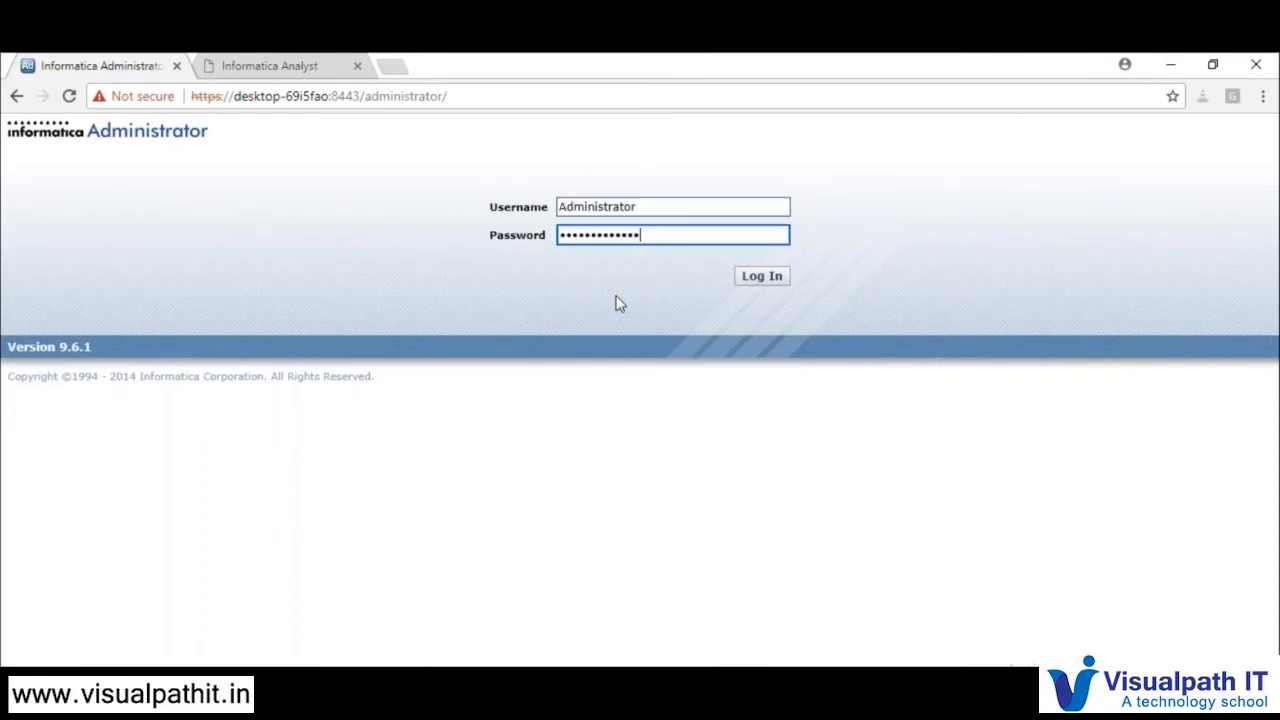
Log in and list the applications deployed to the DS Data Integration Service
{"action": "left_click", "coordinate": [757, 277]}
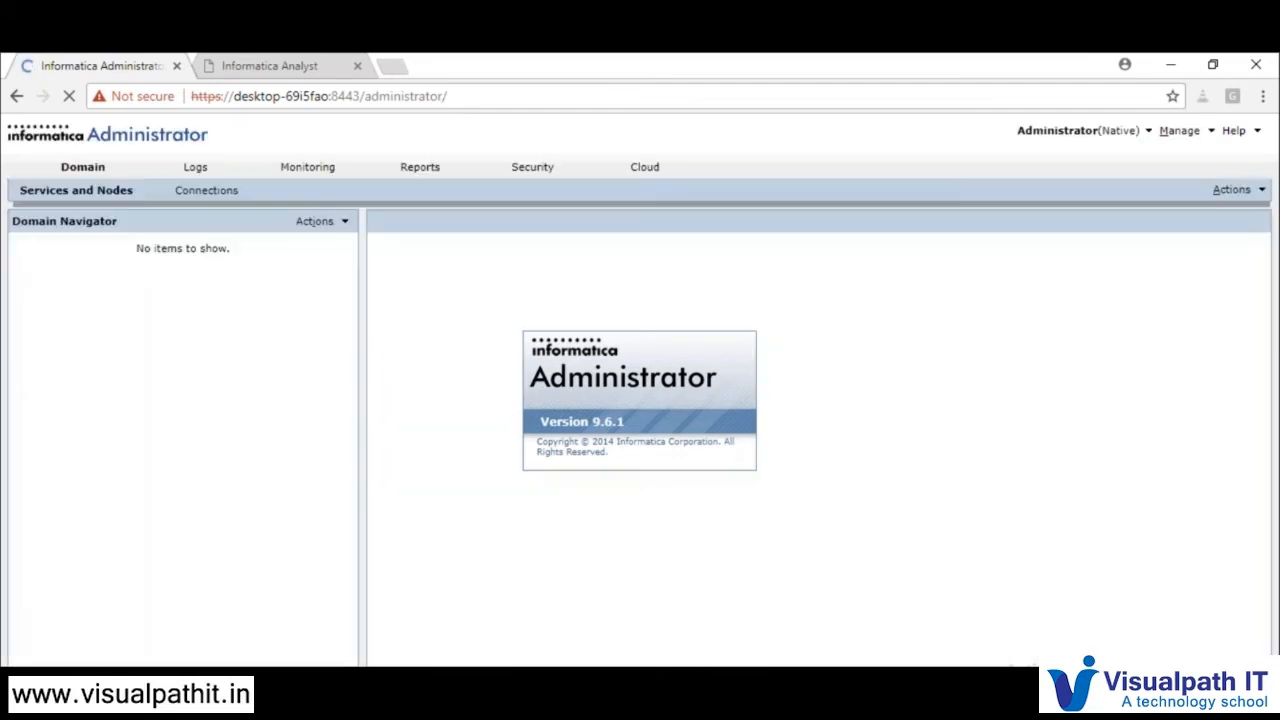
{"action": "mouse_move", "coordinate": [714, 715]}
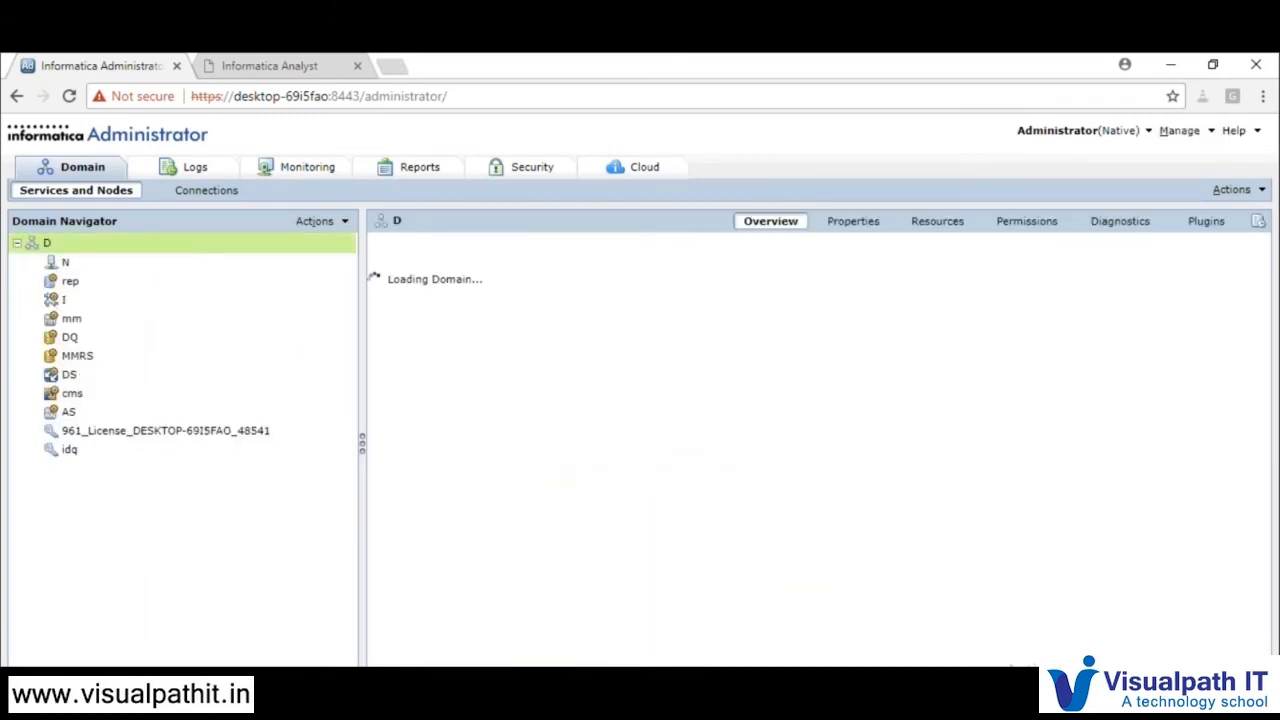
{"action": "left_click", "coordinate": [71, 378]}
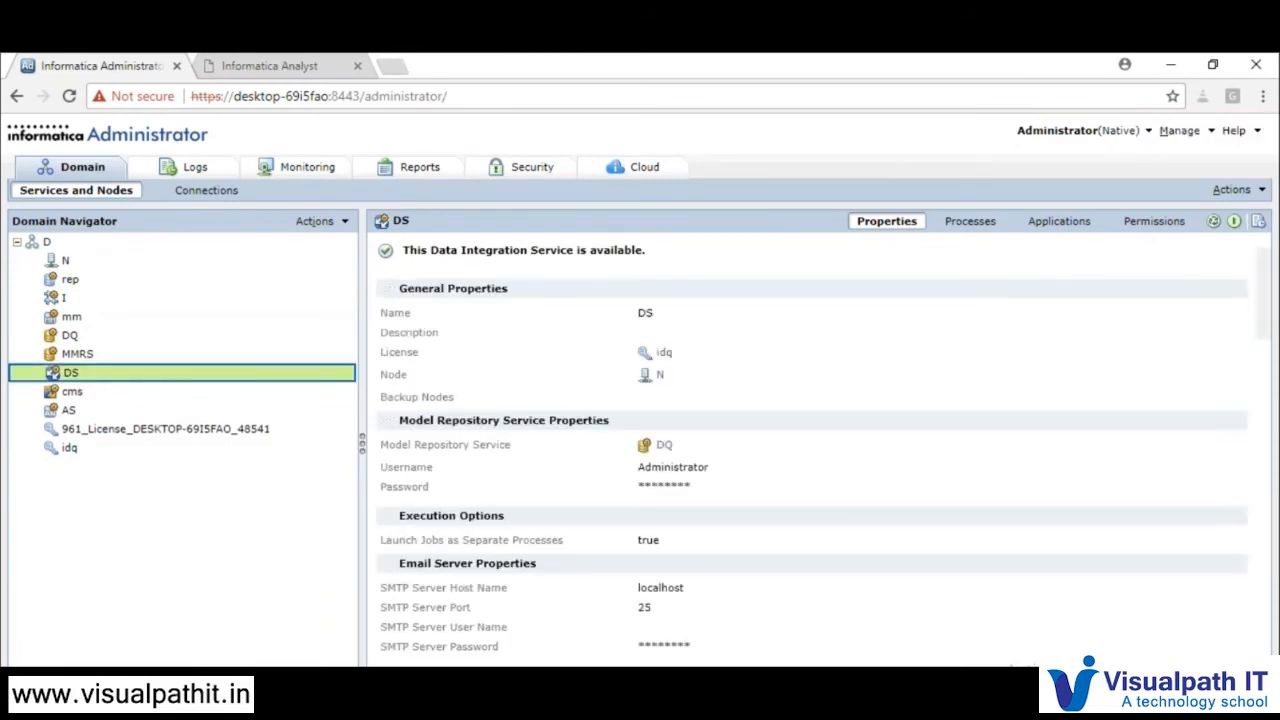
{"action": "left_click", "coordinate": [1059, 221]}
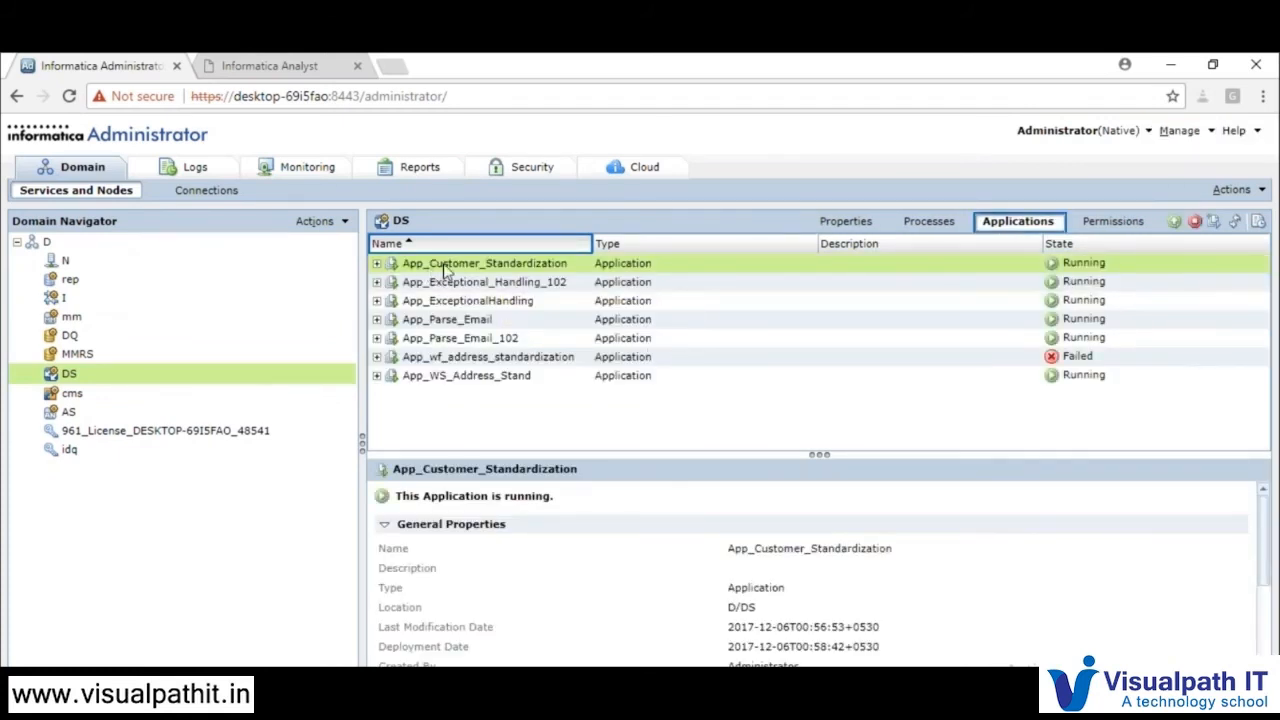
Inspect App_Customer_Standardization's wf_Customer_Standardization workflow, then stop the application
{"action": "left_click", "coordinate": [481, 266]}
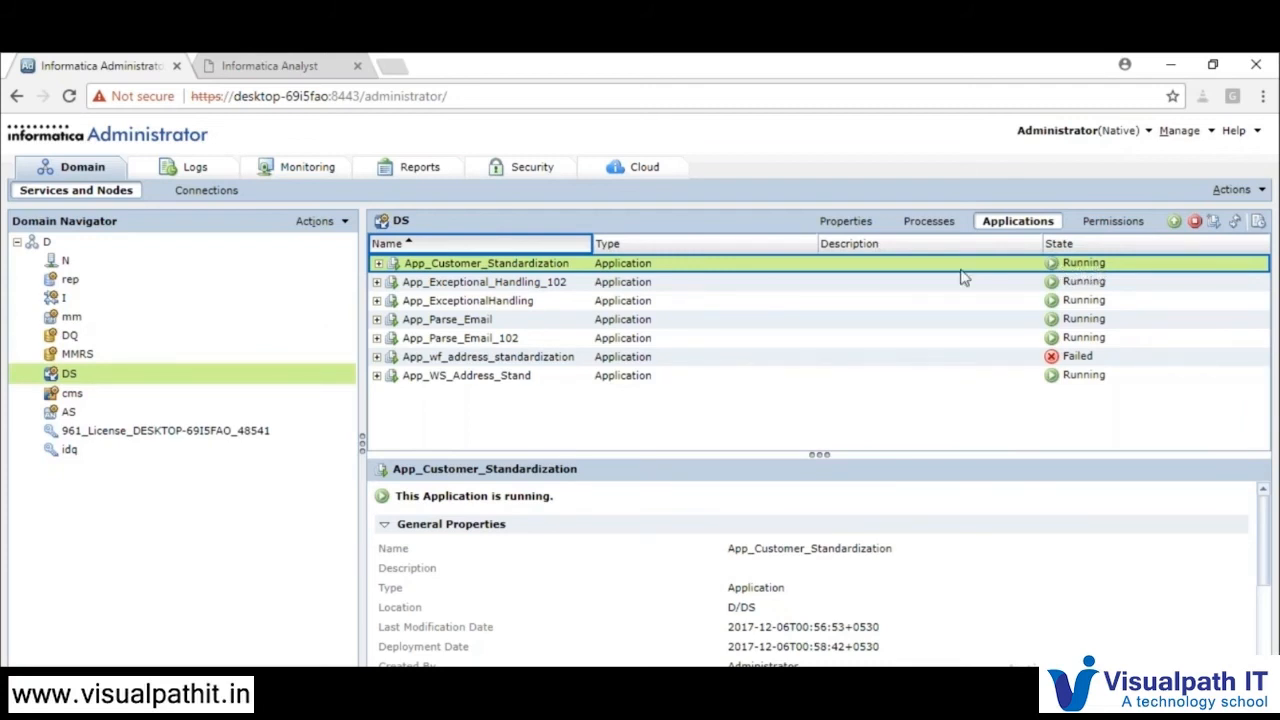
{"action": "left_click", "coordinate": [378, 264]}
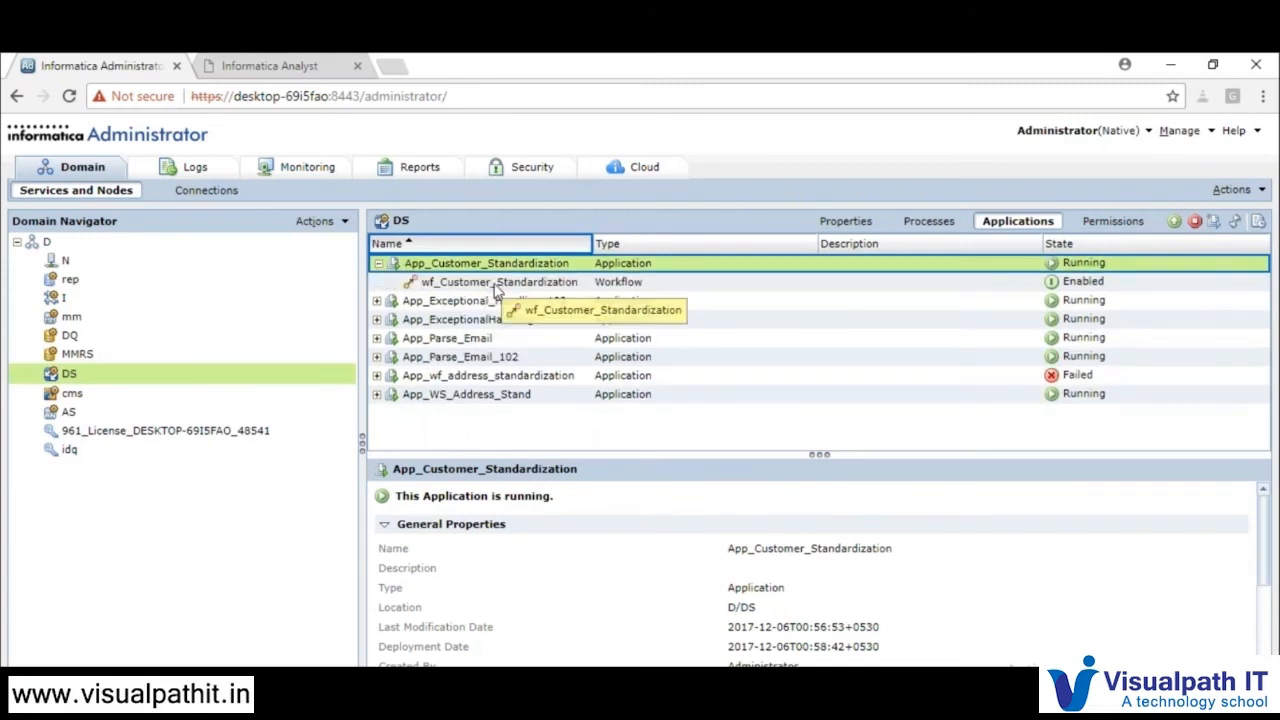
{"action": "left_click", "coordinate": [489, 283]}
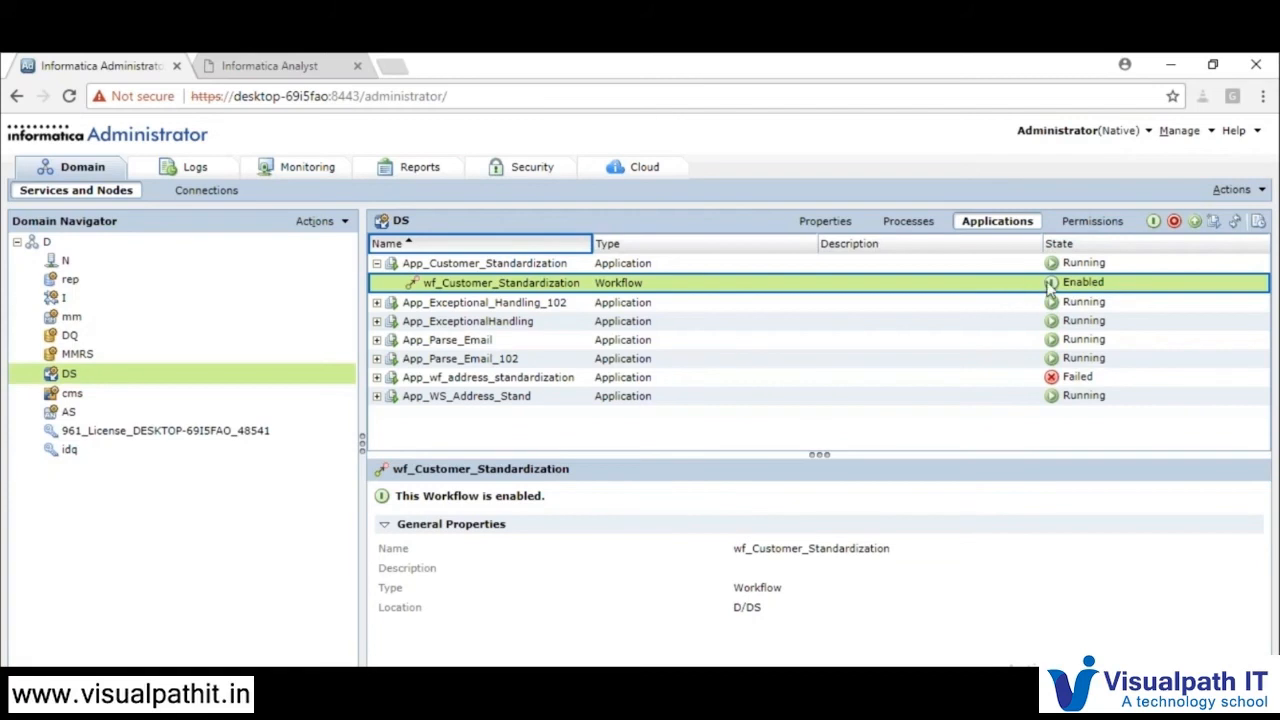
{"action": "left_click", "coordinate": [955, 267]}
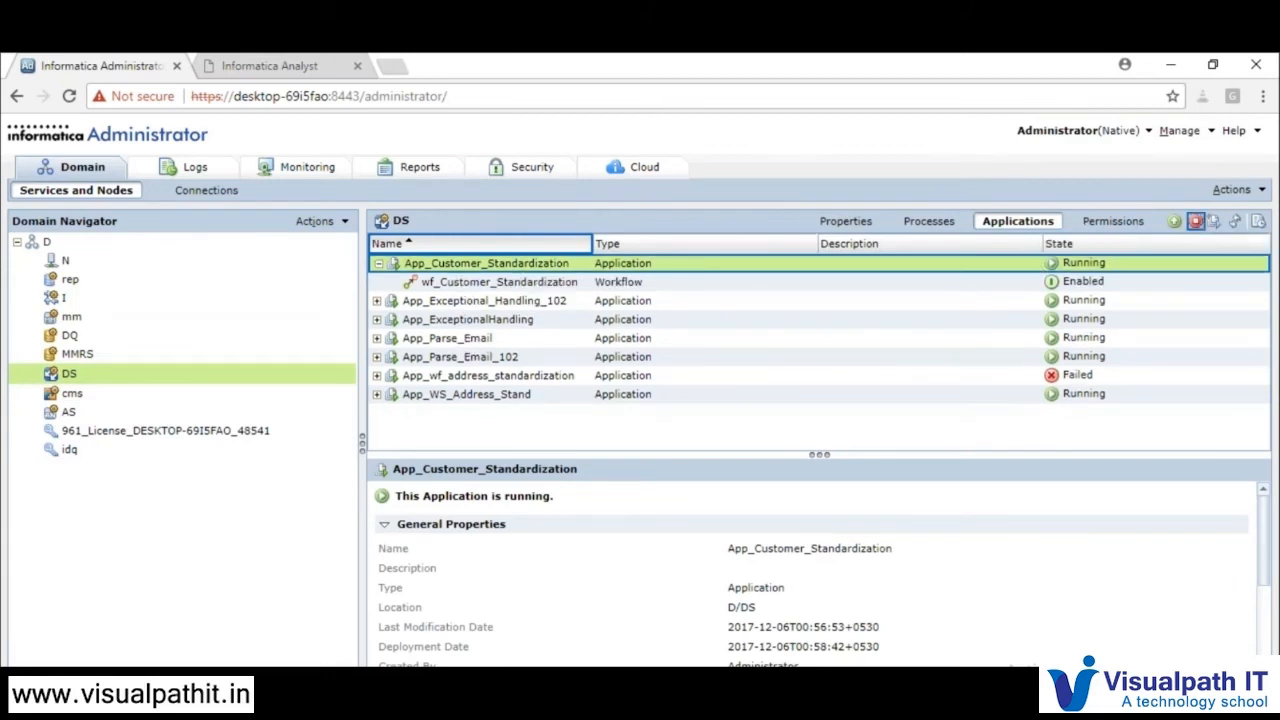
{"action": "left_click", "coordinate": [1196, 221]}
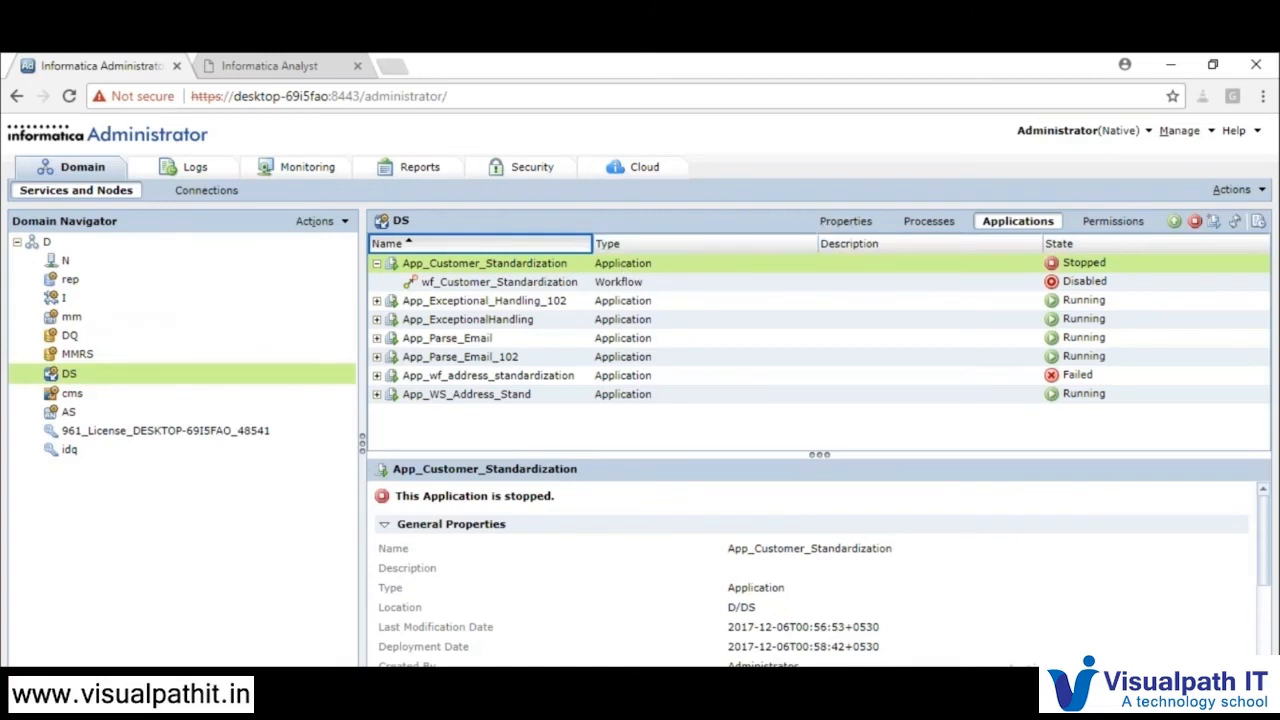
Confirm the workflow shows Disabled and start App_Customer_Standardization again
{"action": "left_click", "coordinate": [1150, 266]}
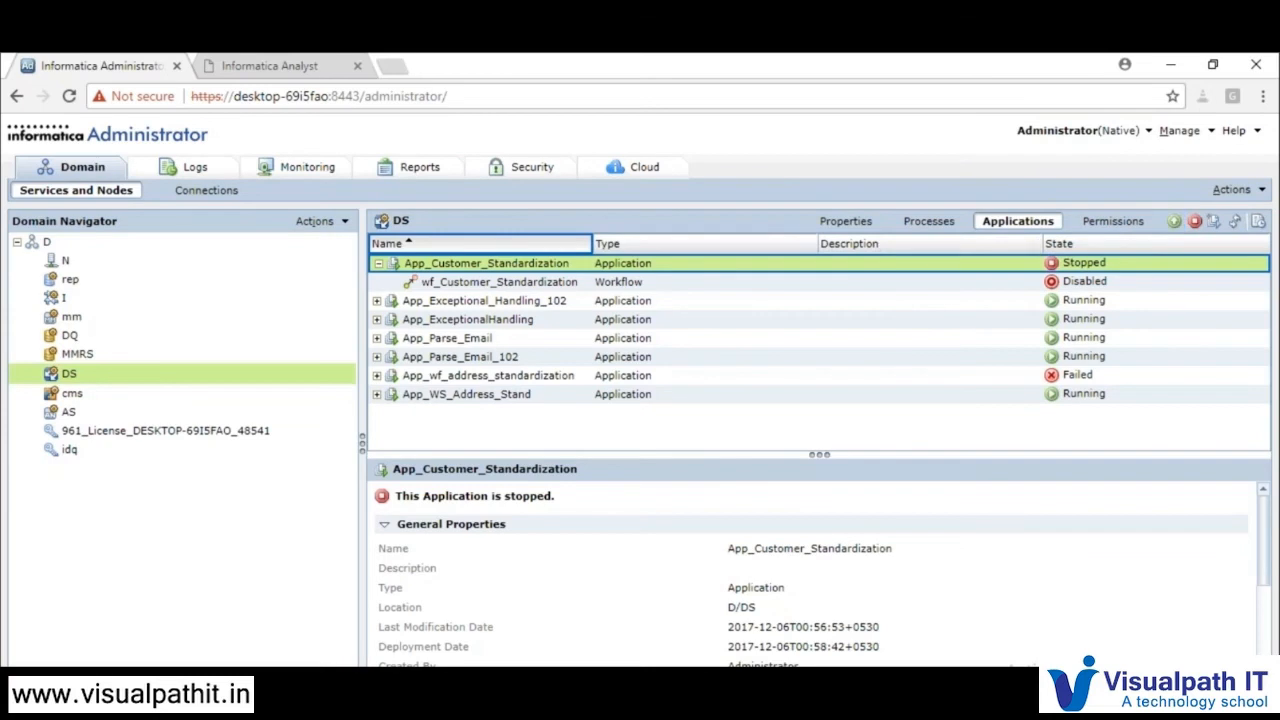
{"action": "left_click", "coordinate": [1170, 288]}
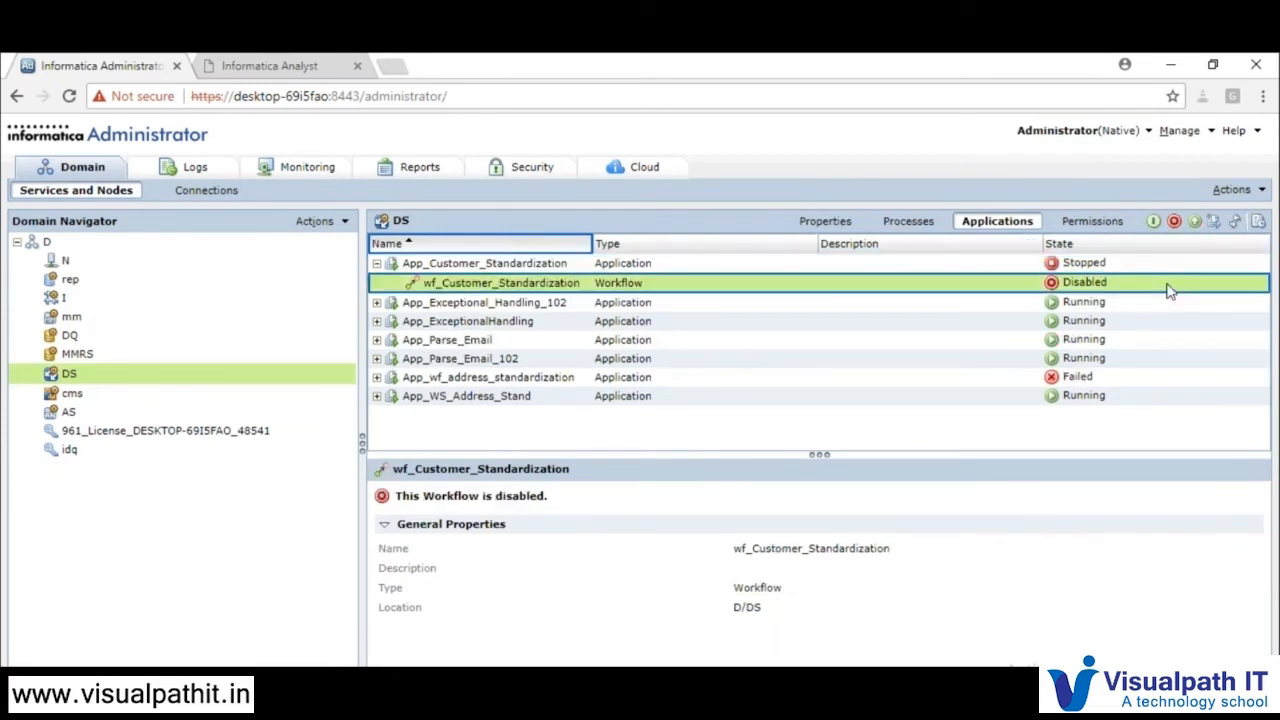
{"action": "left_click", "coordinate": [1028, 267]}
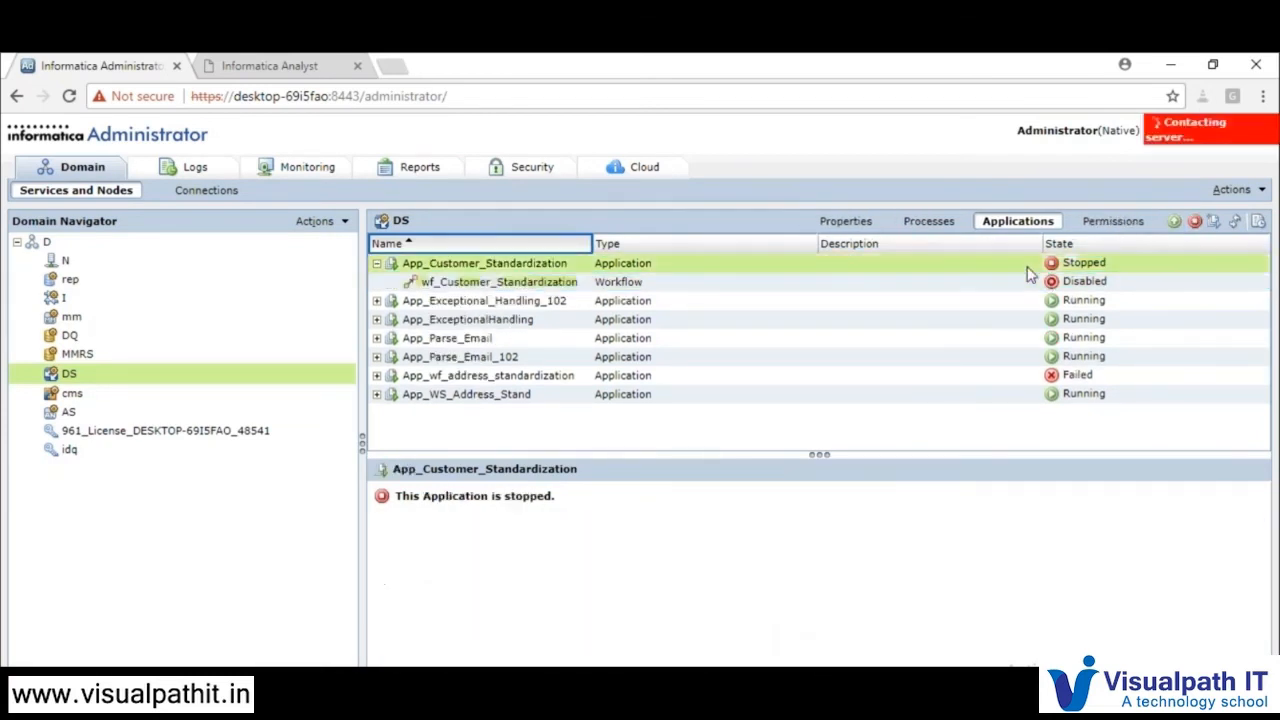
{"action": "left_click", "coordinate": [1173, 224]}
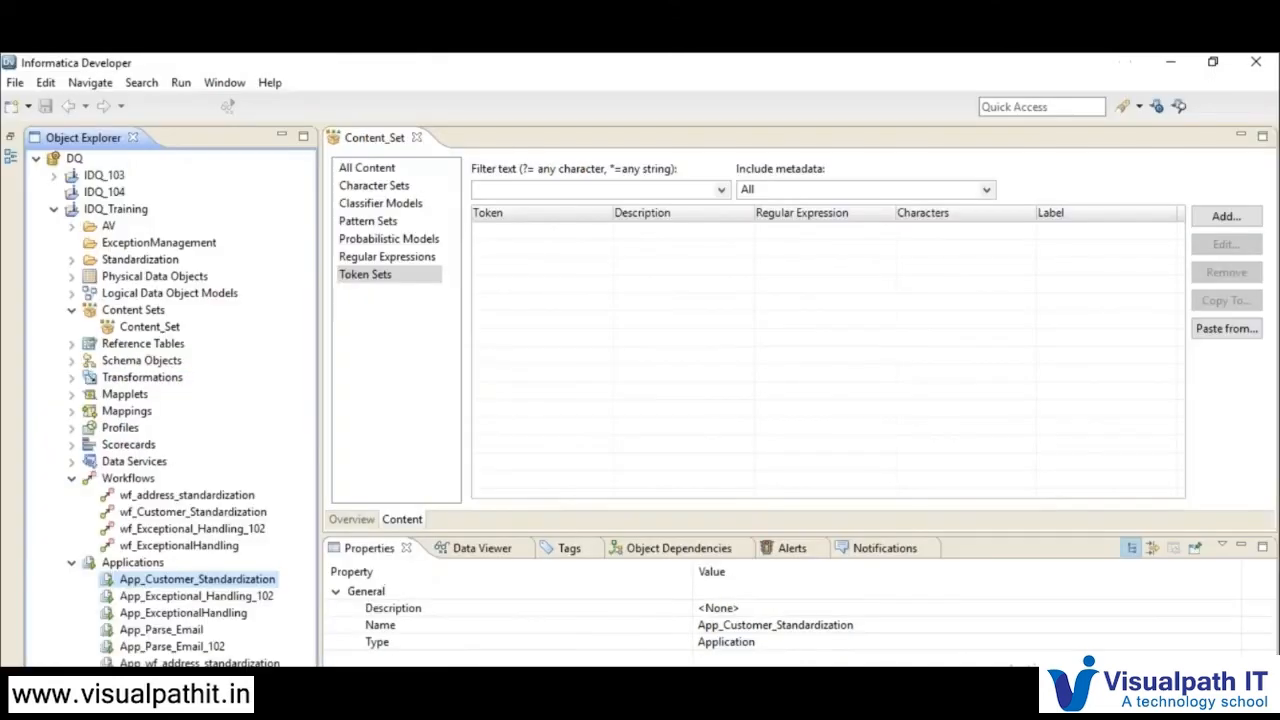
View IDQ_Training's context options, then collapse its Workflows and Applications folders
{"action": "left_click", "coordinate": [135, 213]}
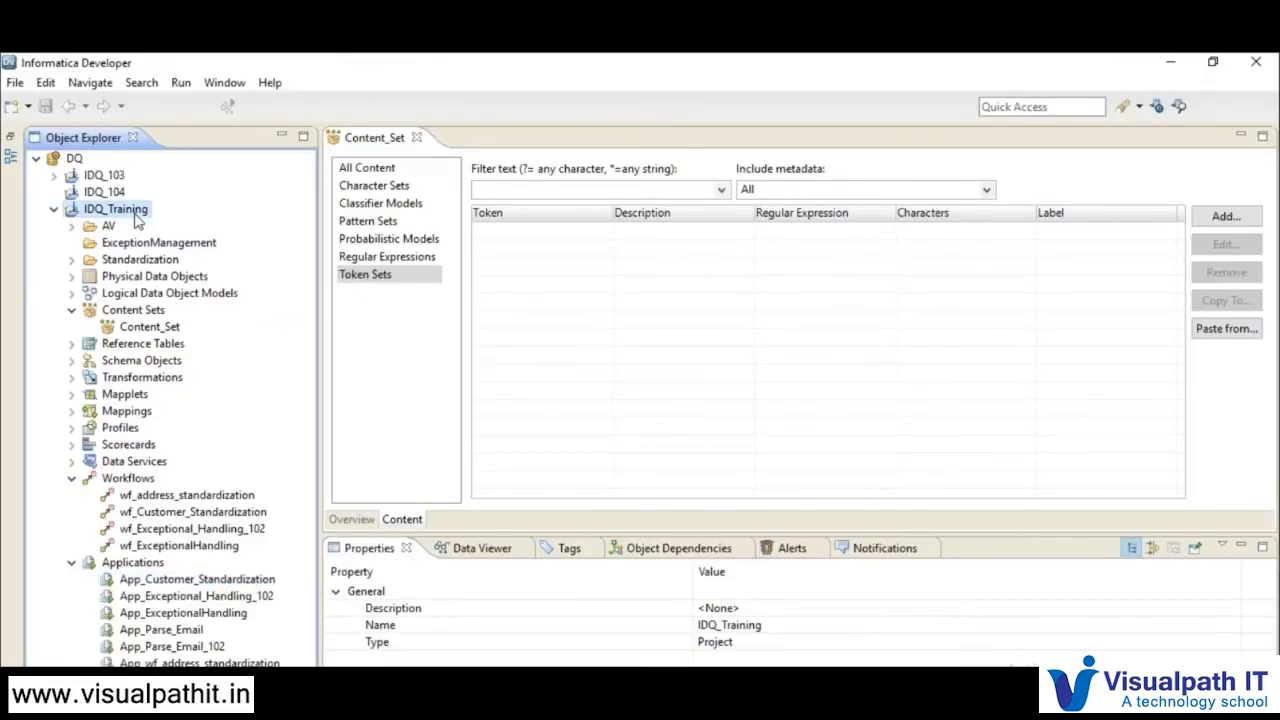
{"action": "right_click", "coordinate": [137, 215]}
{"action": "mouse_move", "coordinate": [178, 226]}
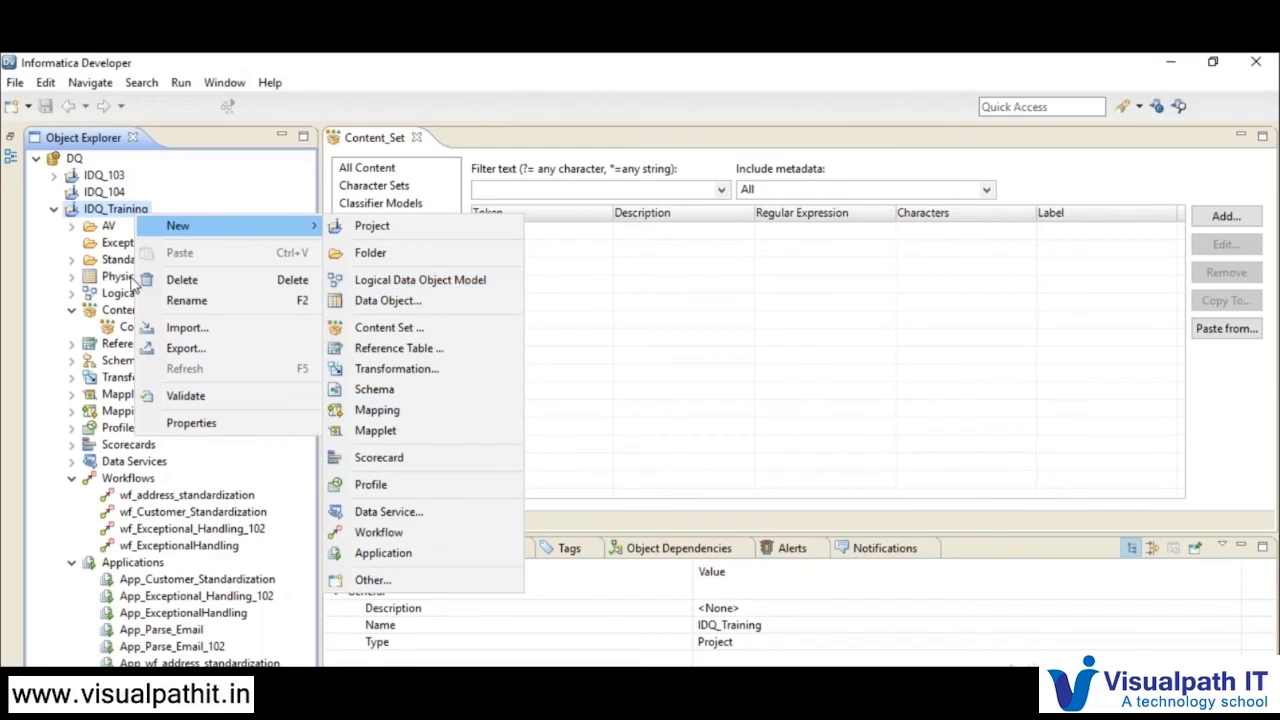
{"action": "left_click", "coordinate": [74, 479]}
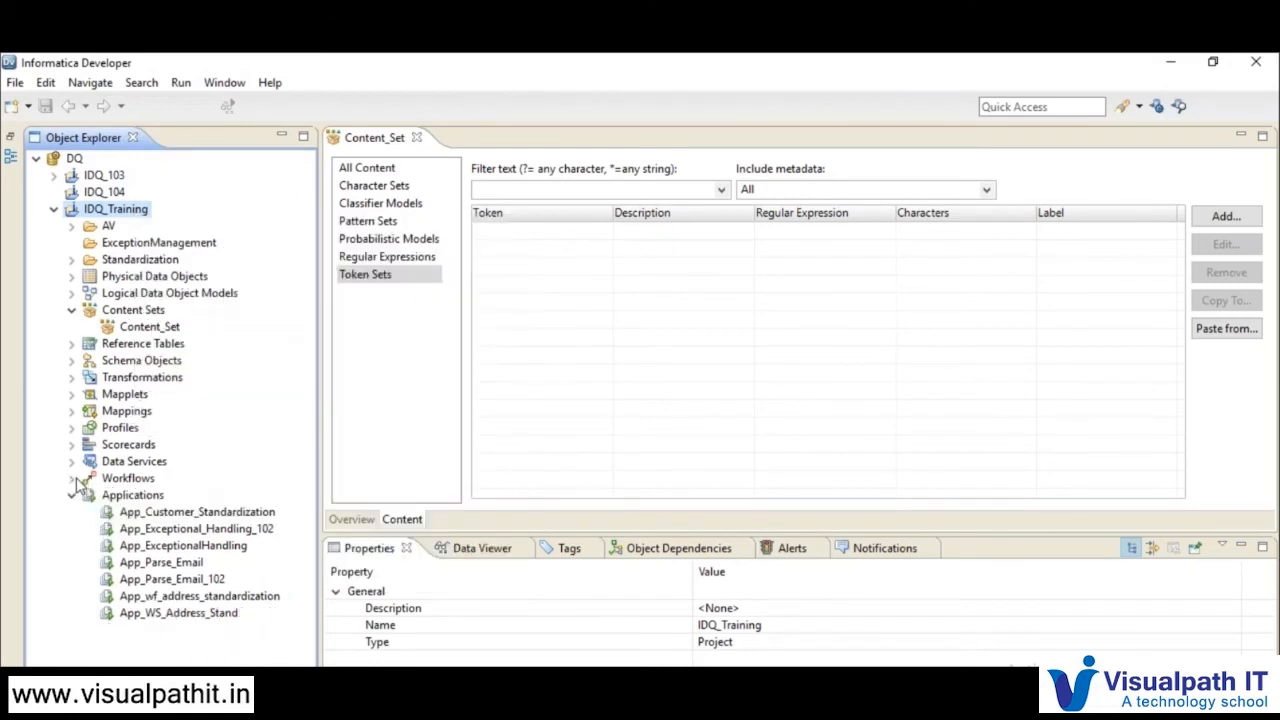
{"action": "left_click", "coordinate": [72, 495]}
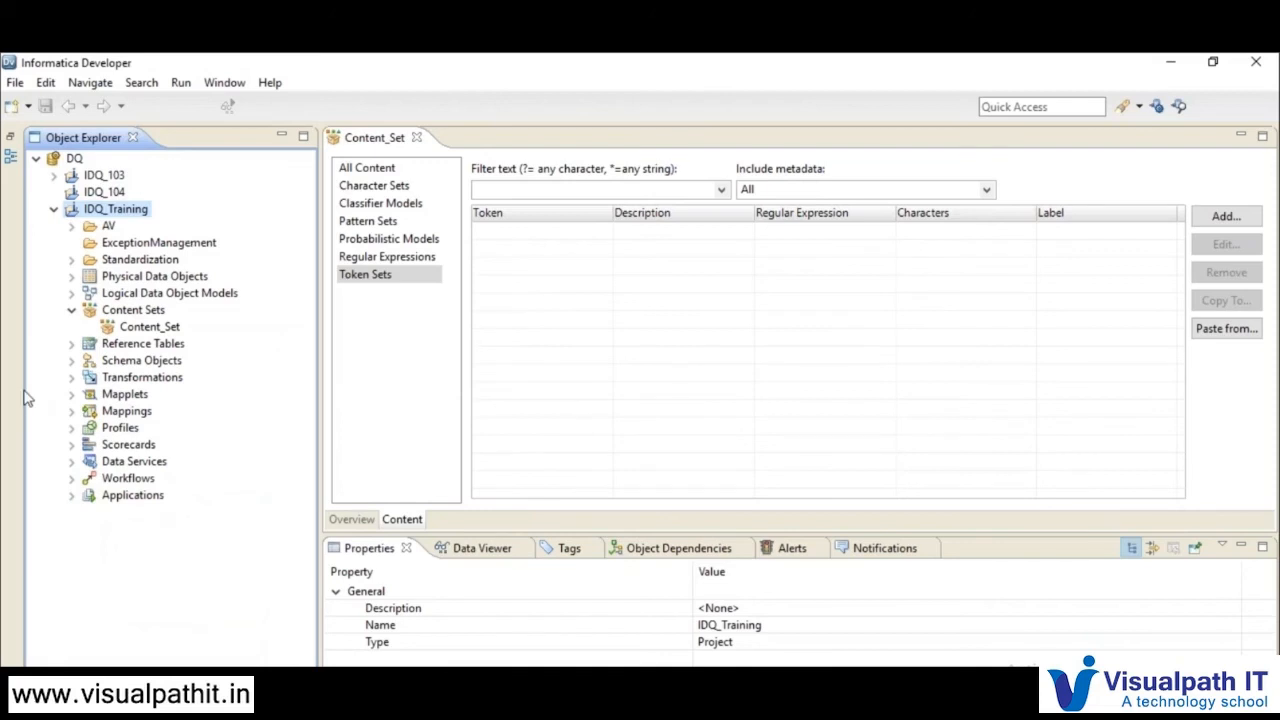
Review Physical Data Objects, Logical Data Object Models, Reference Tables, Schema Objects, Transformations and Mapplets
{"action": "left_click", "coordinate": [71, 276]}
{"action": "left_click", "coordinate": [71, 276]}
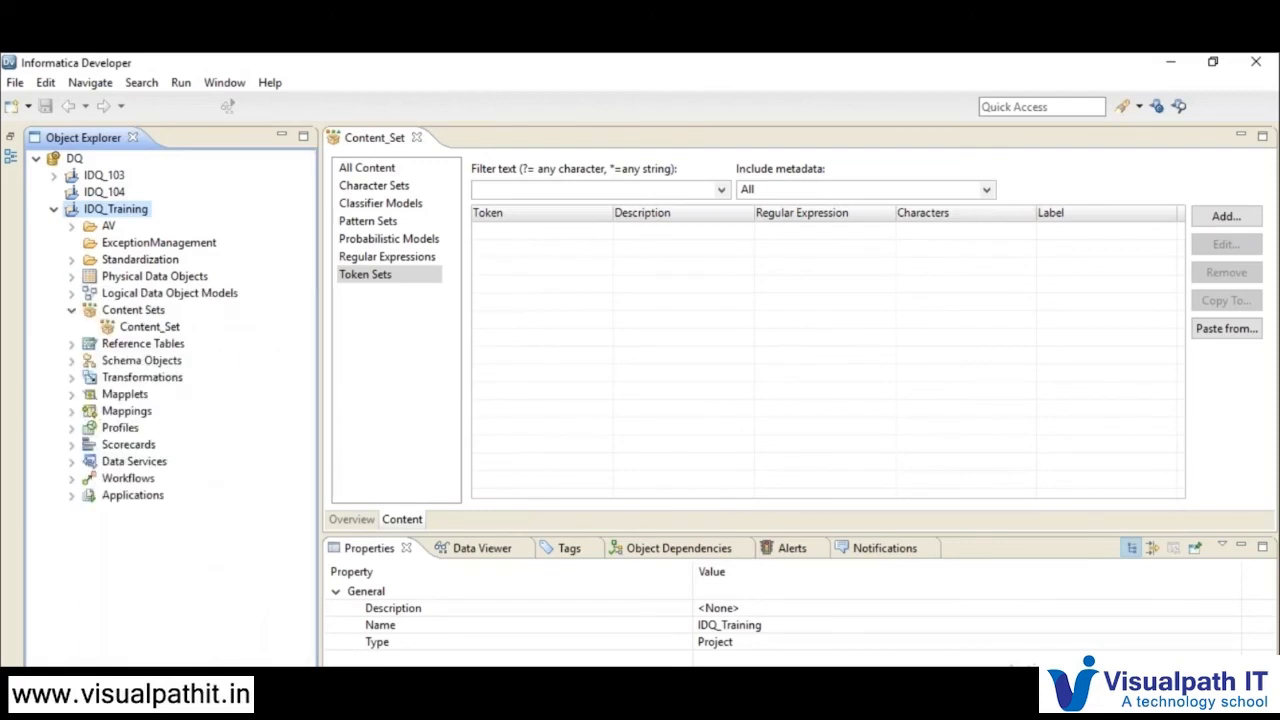
{"action": "left_click", "coordinate": [72, 295]}
{"action": "left_click", "coordinate": [72, 294]}
{"action": "left_click", "coordinate": [71, 343]}
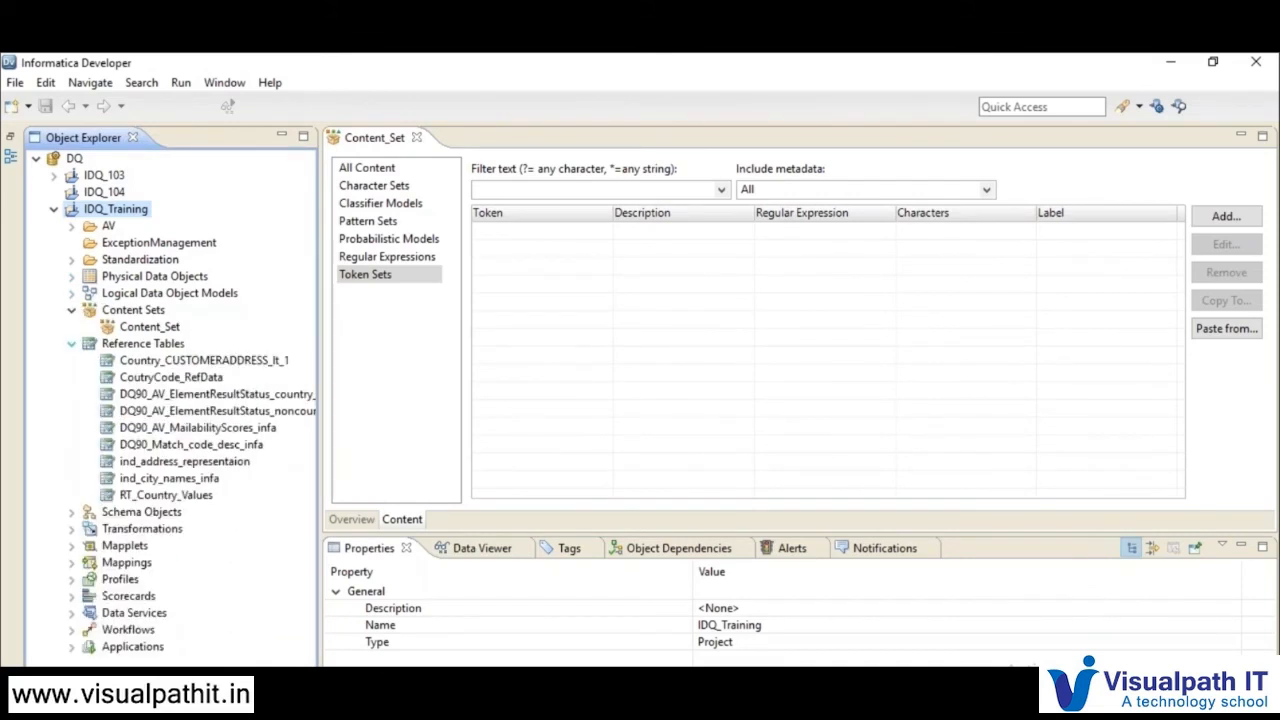
{"action": "left_click", "coordinate": [71, 512]}
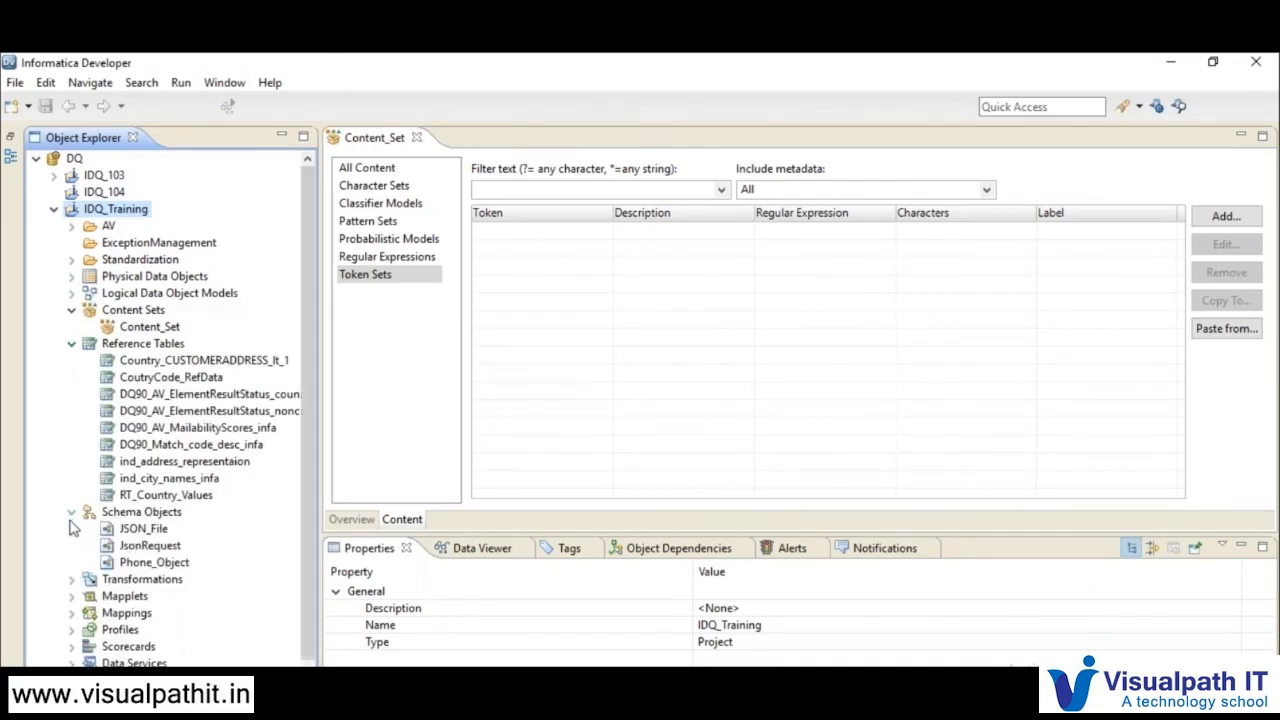
{"action": "left_click", "coordinate": [74, 580]}
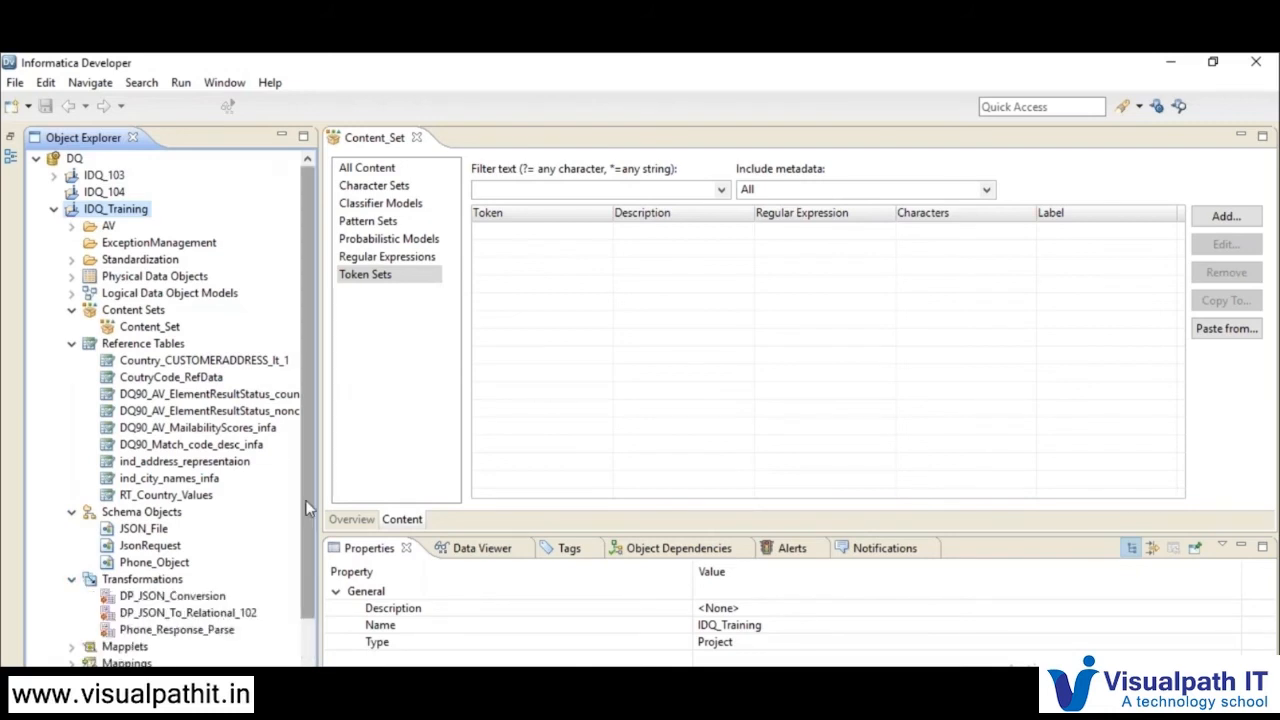
{"action": "scroll", "coordinate": [305, 510], "scroll_direction": "down", "scroll_amount": 2}
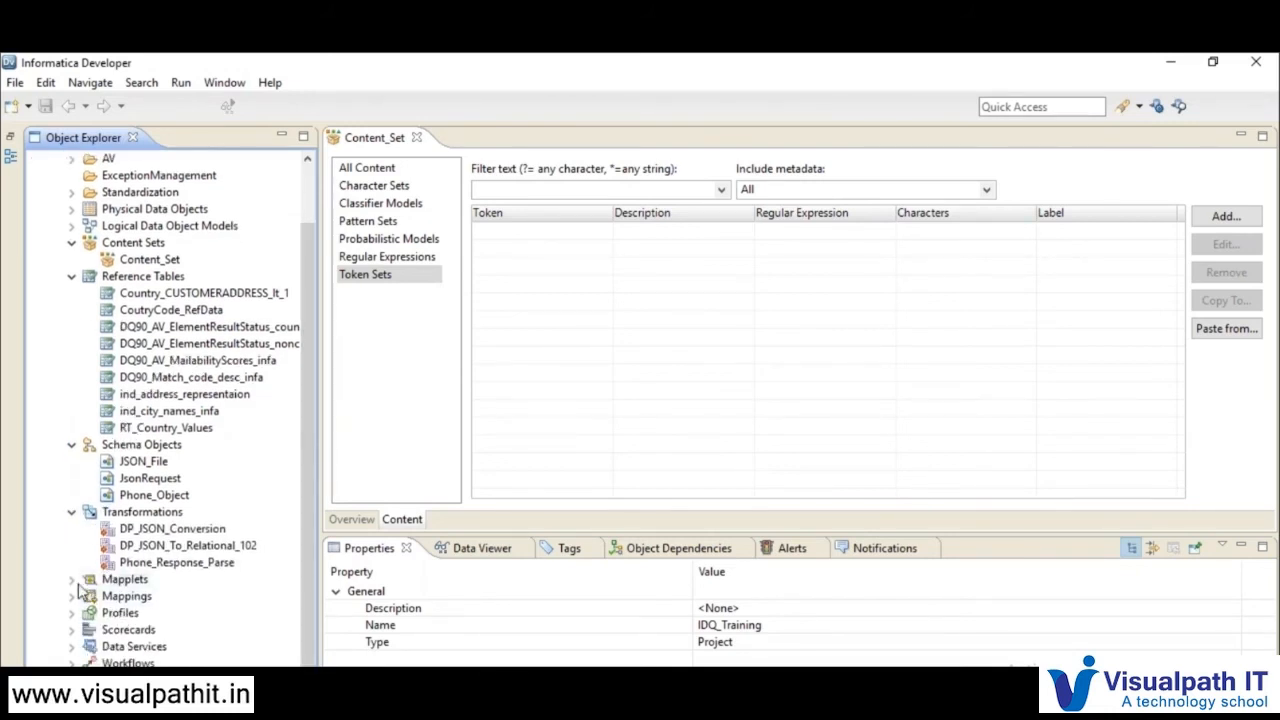
{"action": "left_click", "coordinate": [72, 579]}
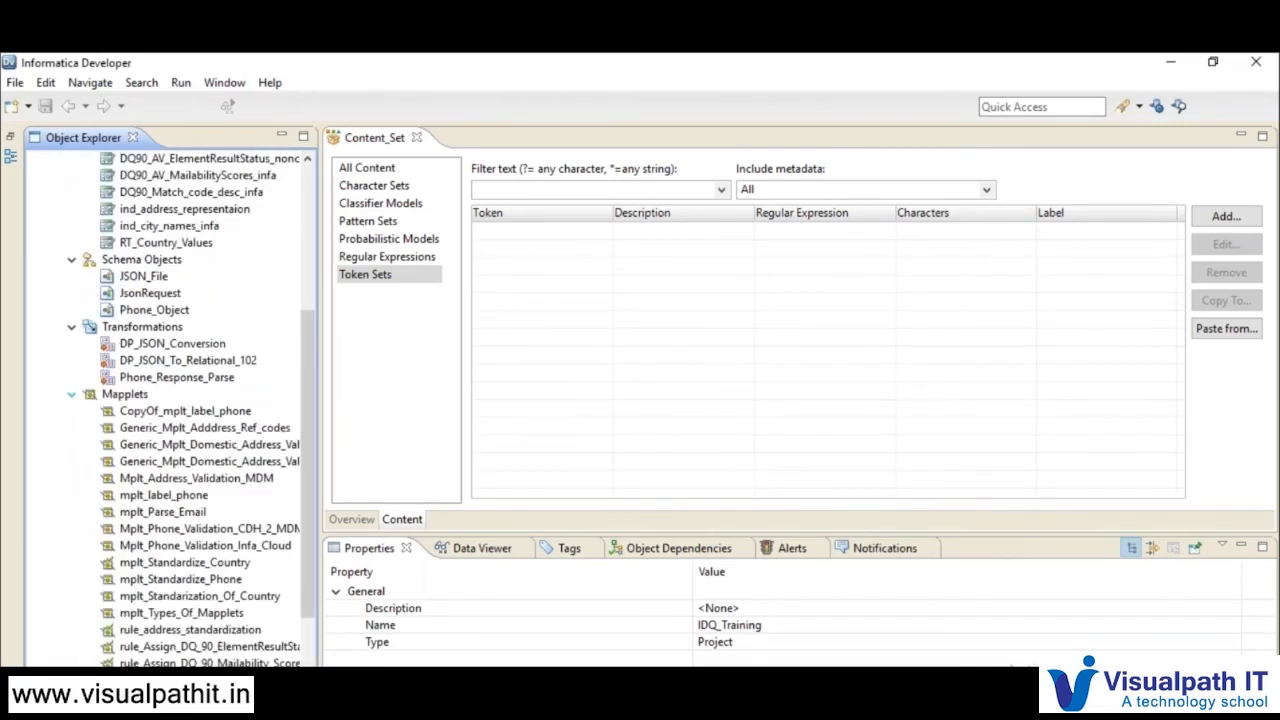
Collapse the Mapplets, Reference Tables, Schema Objects, Content Sets and Transformations folders
{"action": "left_click", "coordinate": [72, 394]}
{"action": "left_click", "coordinate": [72, 277]}
{"action": "left_click", "coordinate": [71, 360]}
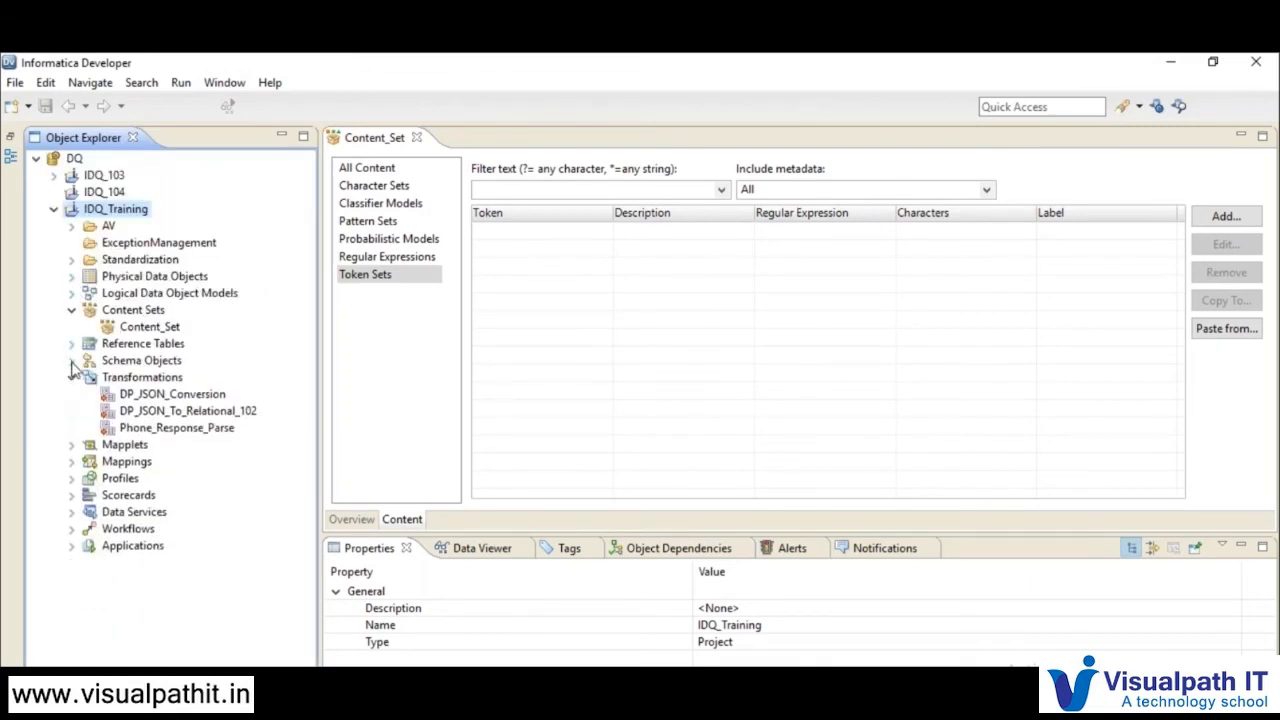
{"action": "left_click", "coordinate": [72, 312]}
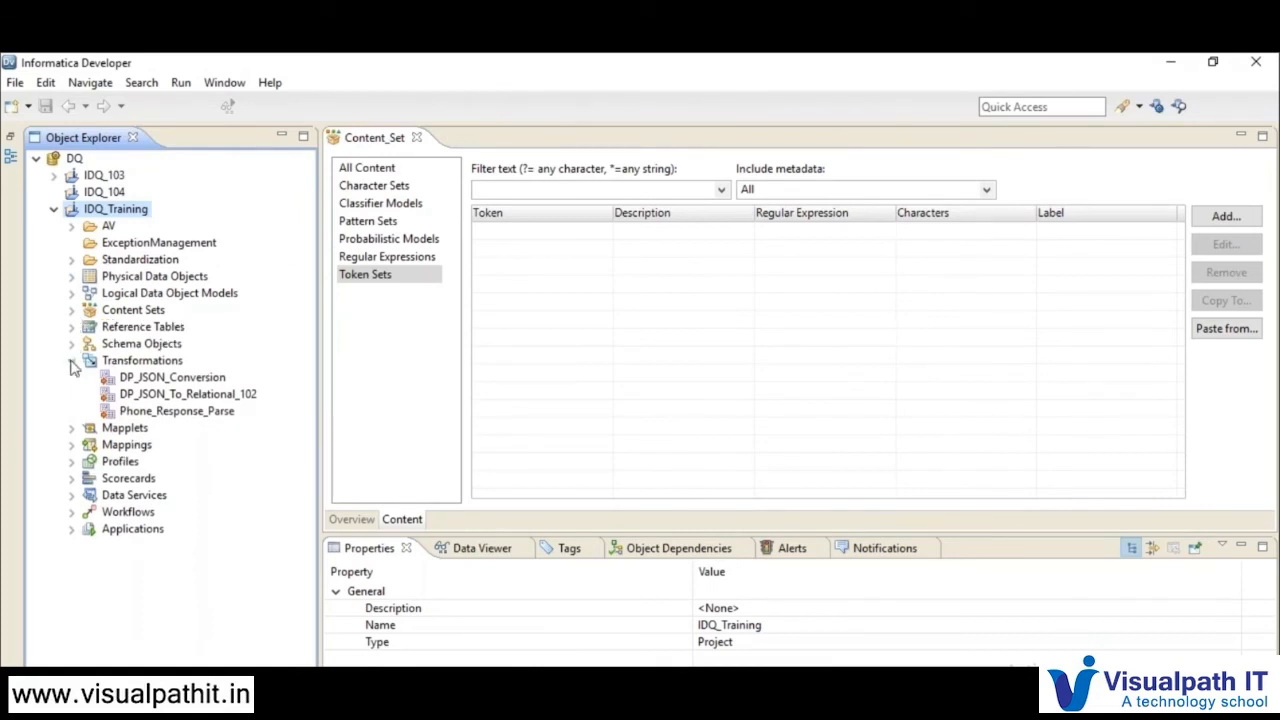
{"action": "left_click", "coordinate": [71, 360]}
View IDQ_104 and IDQ_103 properties, reselect IDQ_Training, and widen the Content_Set editor
{"action": "left_click", "coordinate": [106, 191]}
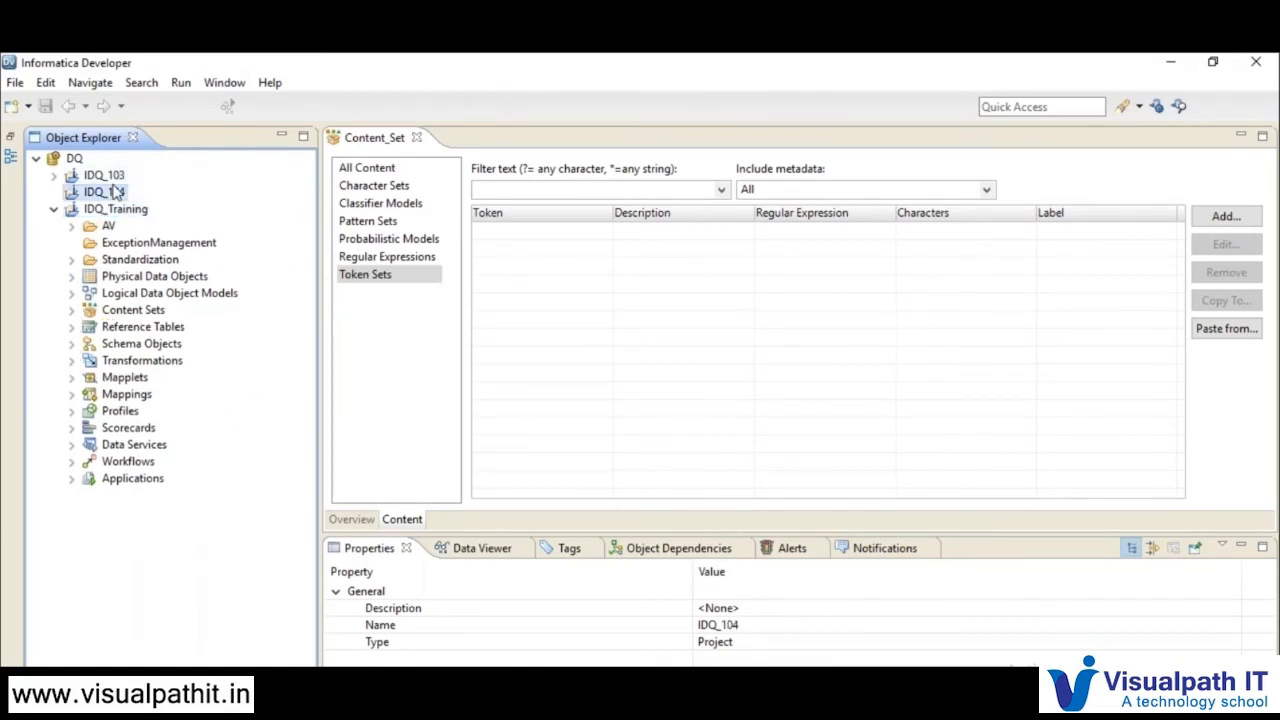
{"action": "left_click", "coordinate": [104, 178]}
{"action": "left_click", "coordinate": [114, 210]}
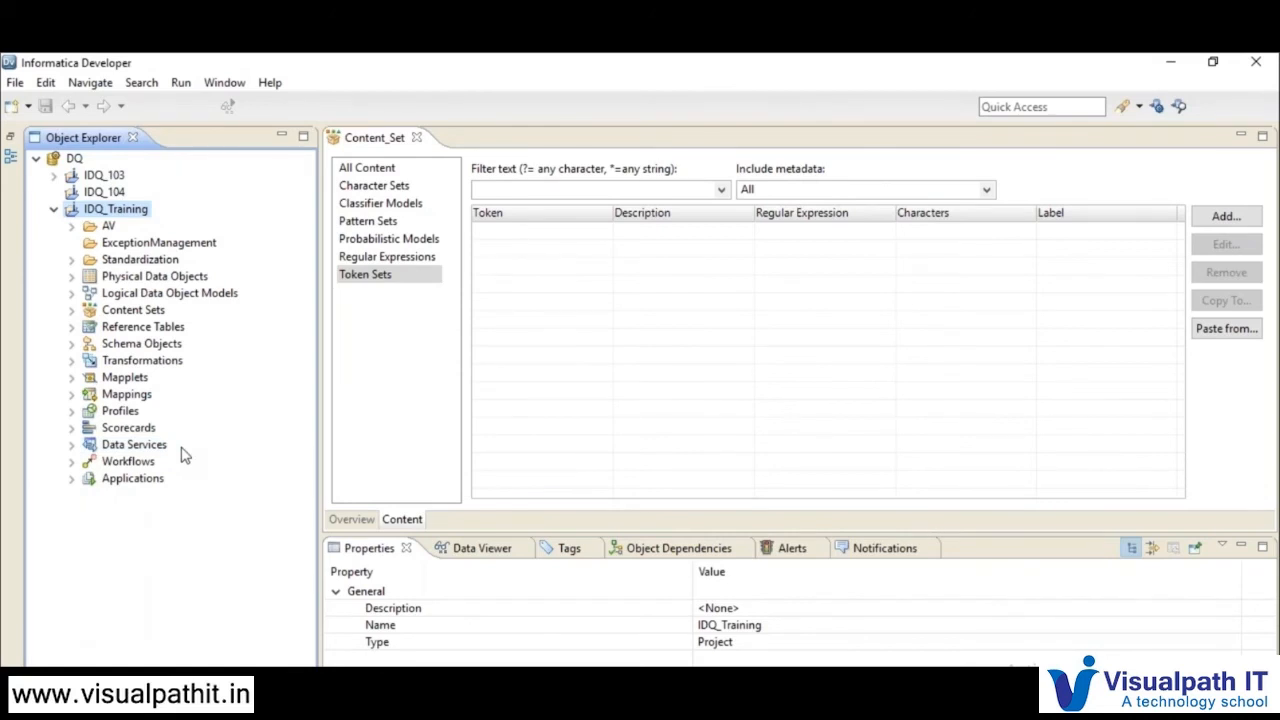
{"action": "left_click_drag", "start_coordinate": [316, 437], "coordinate": [292, 411]}
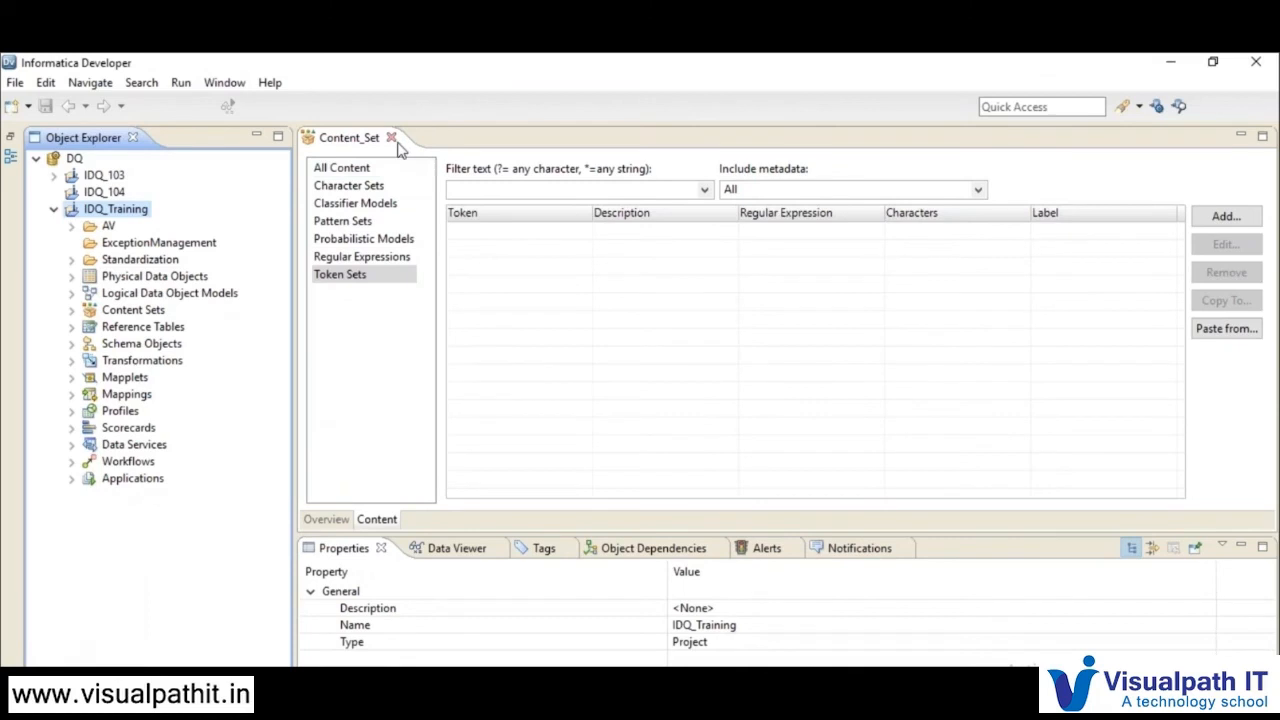
Close the Content_Set editor so no editor is open, then view the File menu
{"action": "left_click", "coordinate": [391, 137]}
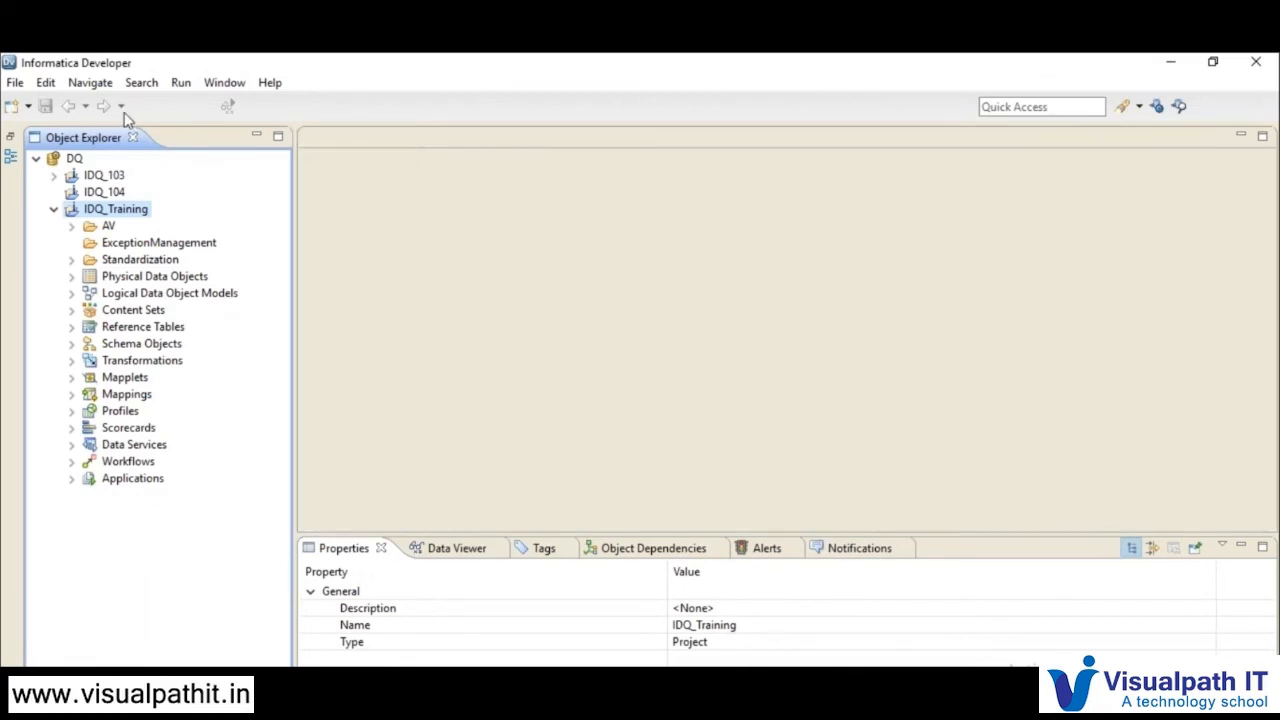
{"action": "left_click", "coordinate": [24, 84]}
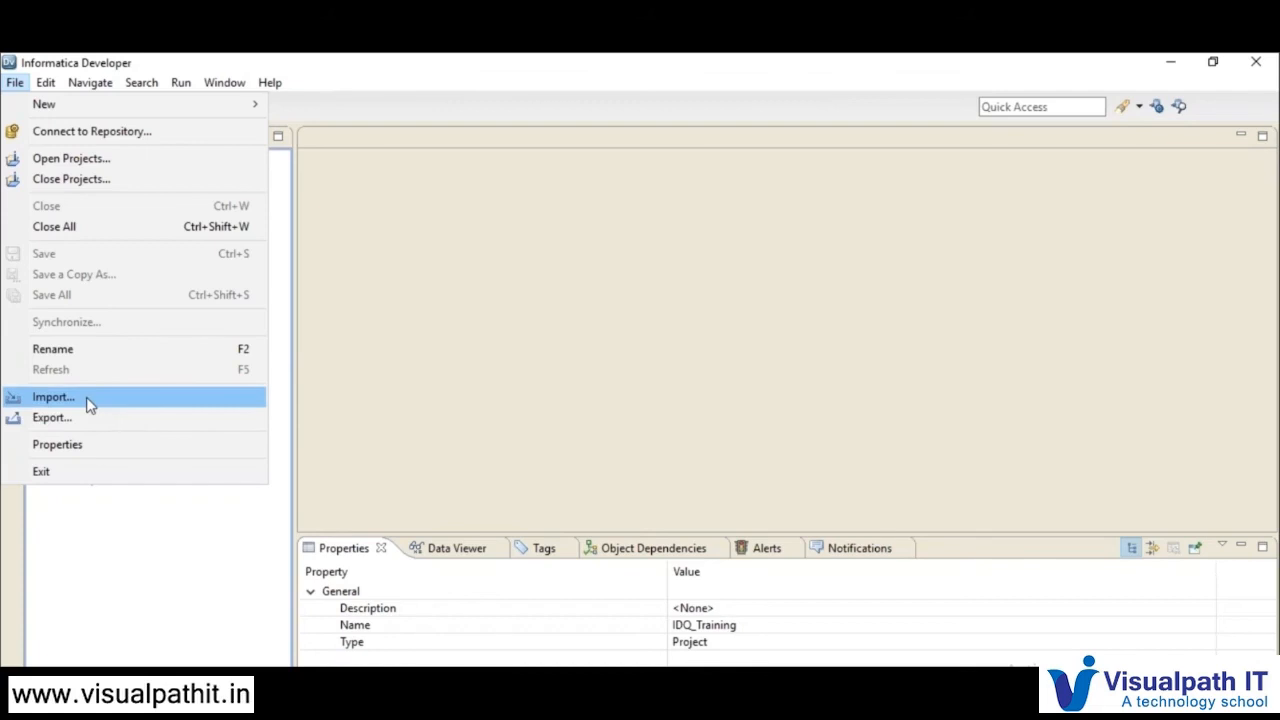
{"action": "mouse_move", "coordinate": [54, 89]}
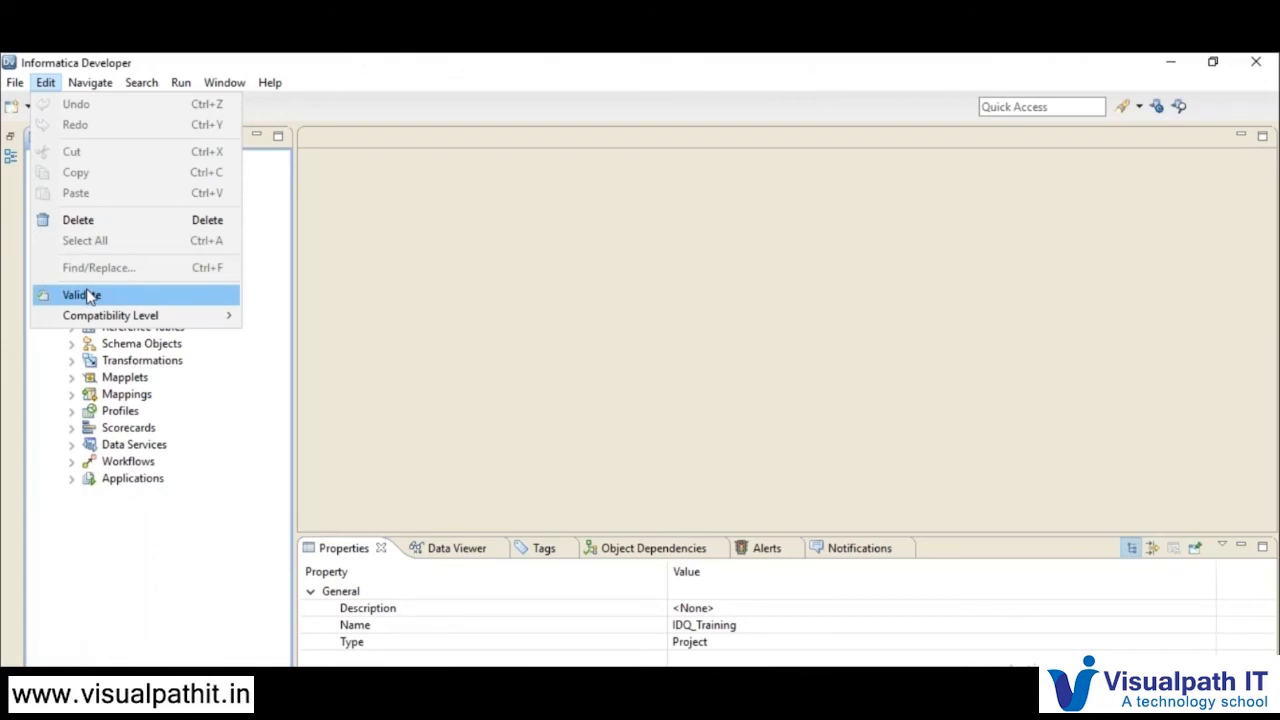
{"action": "mouse_move", "coordinate": [171, 322]}
{"action": "mouse_move", "coordinate": [130, 90]}
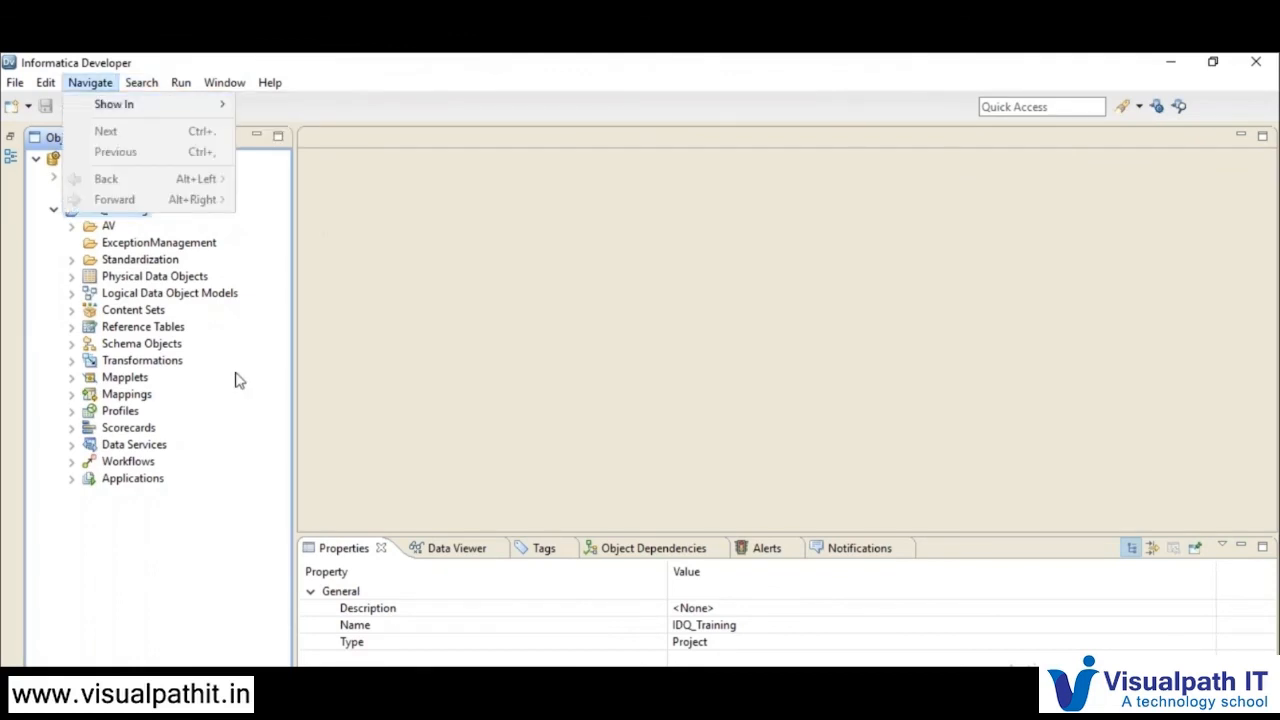
{"action": "mouse_move", "coordinate": [124, 116]}
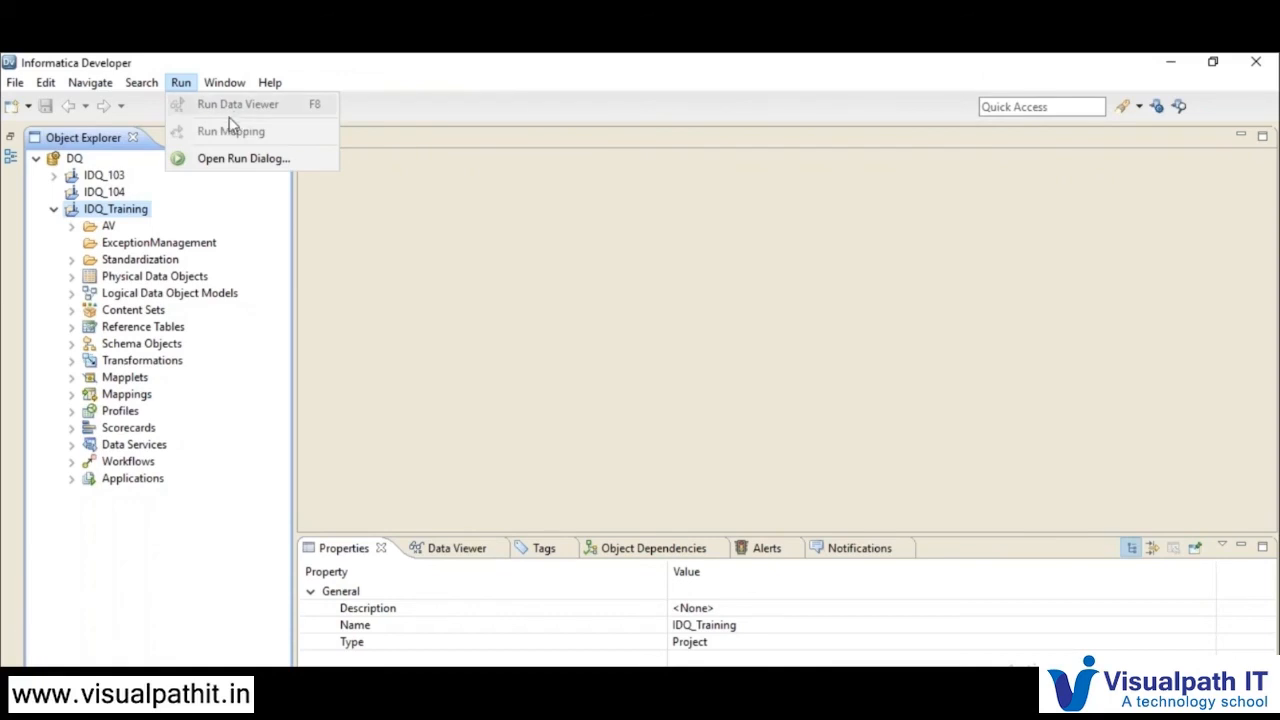
Expand IDQ_Training's Mappings and open m_DQ_Standardization
{"action": "left_click", "coordinate": [78, 396]}
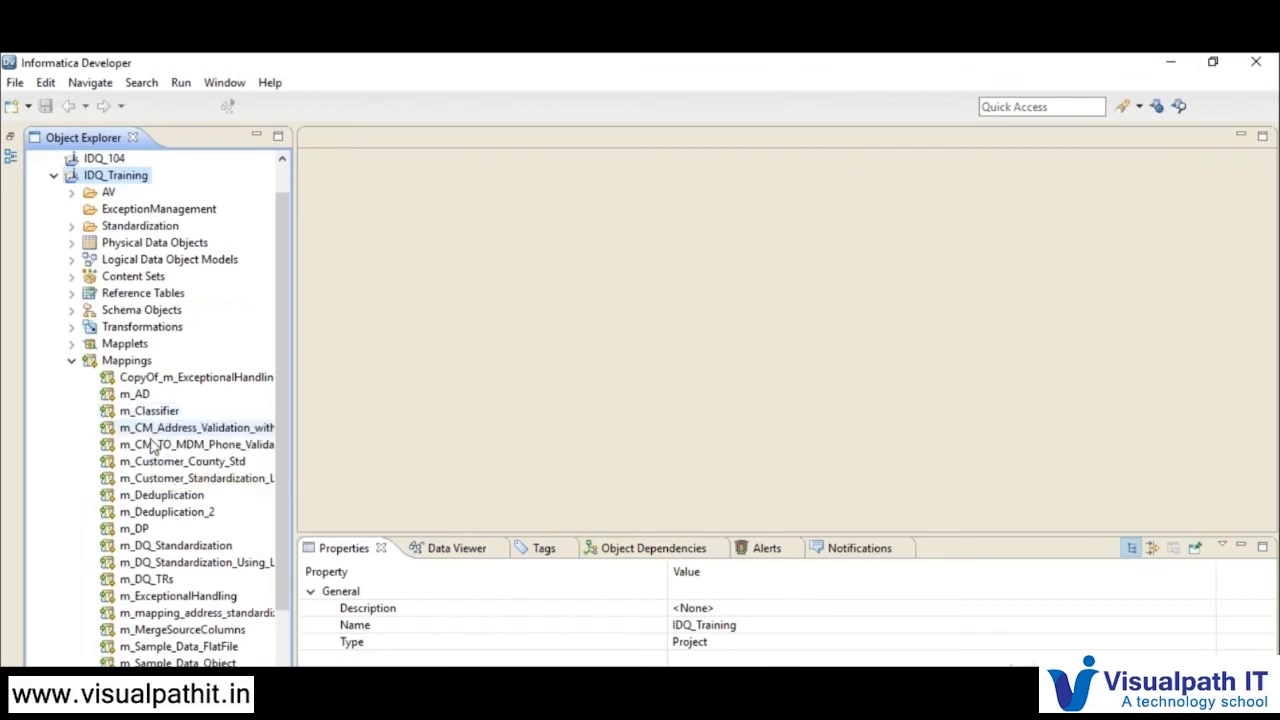
{"action": "left_click", "coordinate": [172, 545]}
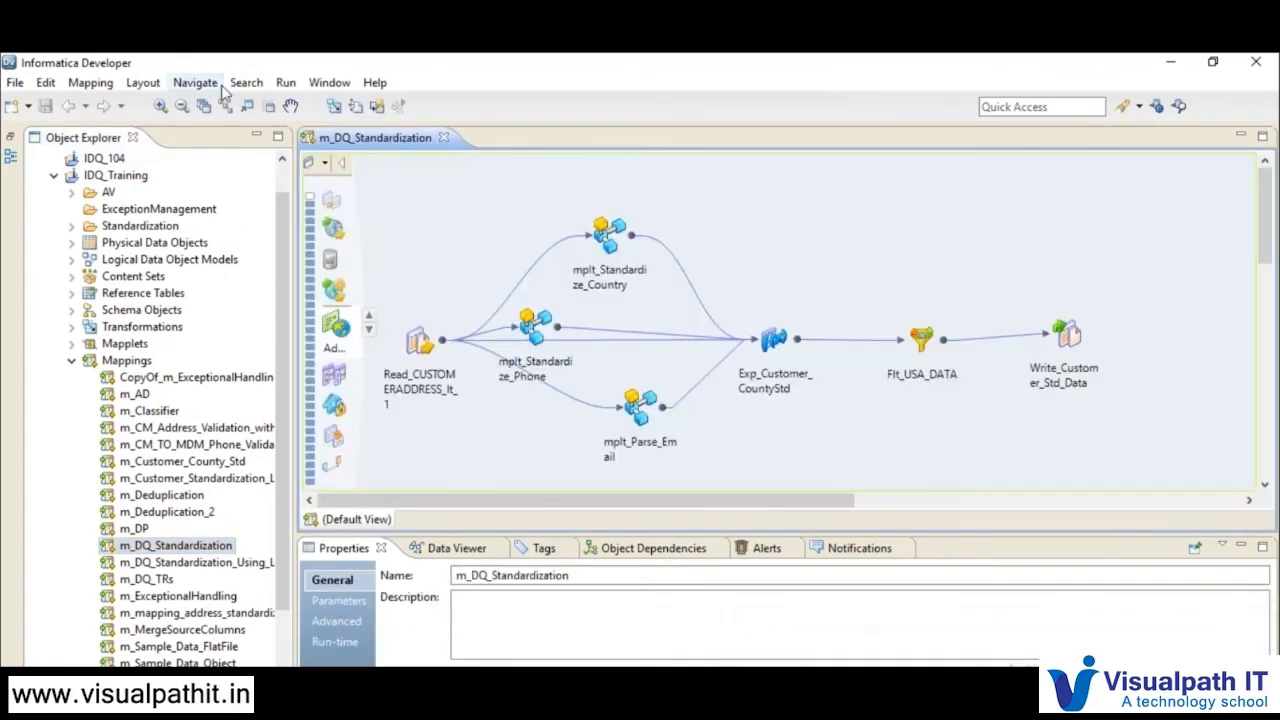
Select mplt_Standardize_Phone in m_DQ_Standardization and run the Data Viewer on its output
{"action": "left_click", "coordinate": [266, 84]}
{"action": "mouse_move", "coordinate": [297, 90]}
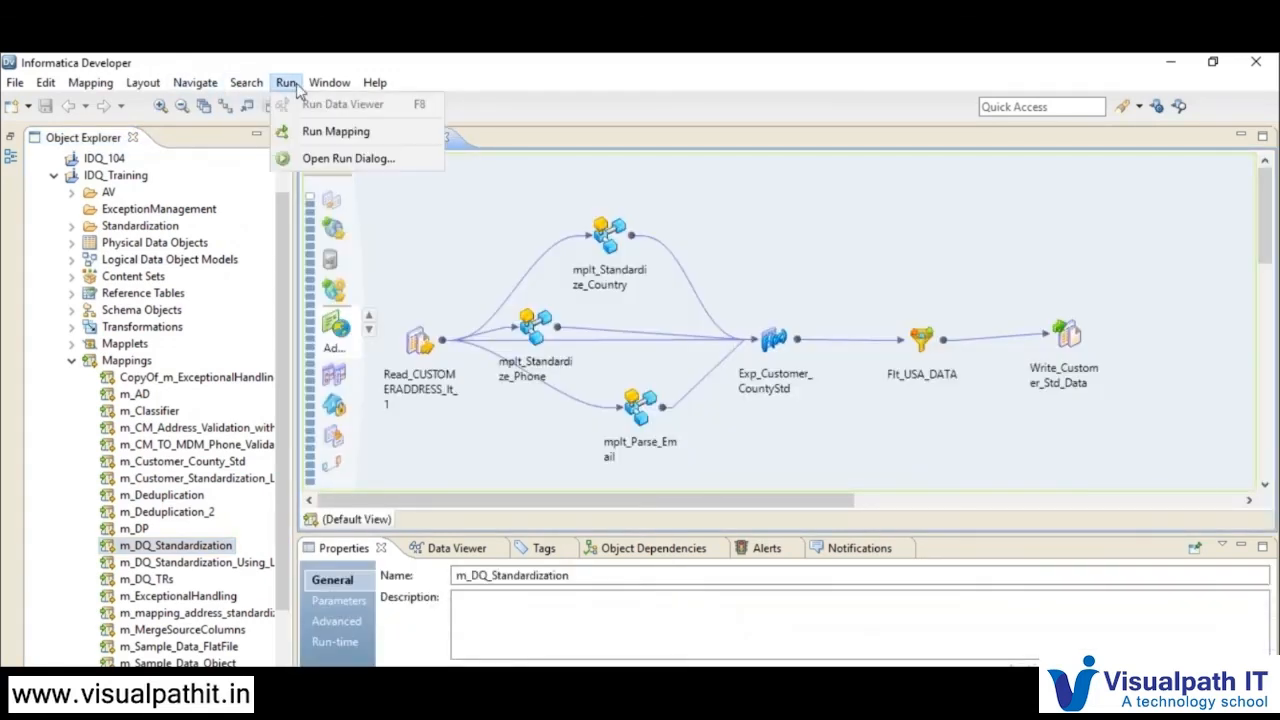
{"action": "left_click", "coordinate": [540, 322]}
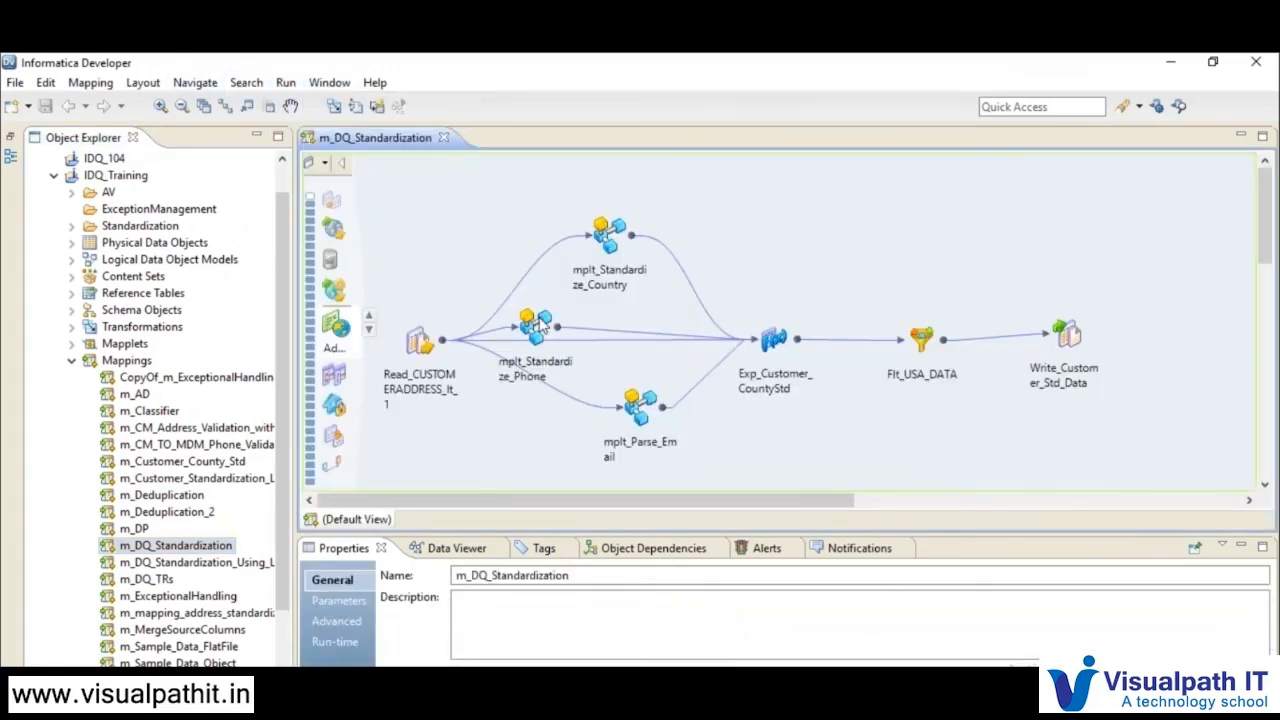
{"action": "left_click", "coordinate": [540, 330]}
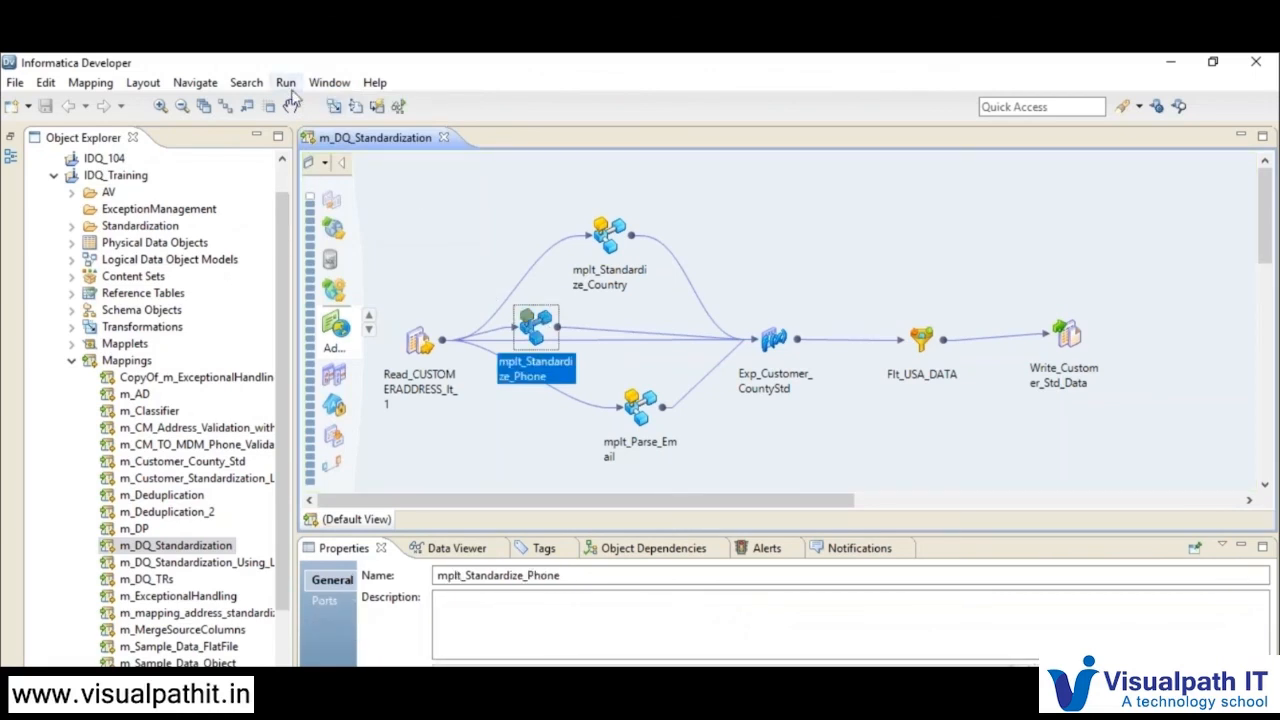
{"action": "left_click", "coordinate": [288, 86]}
{"action": "left_click", "coordinate": [308, 104]}
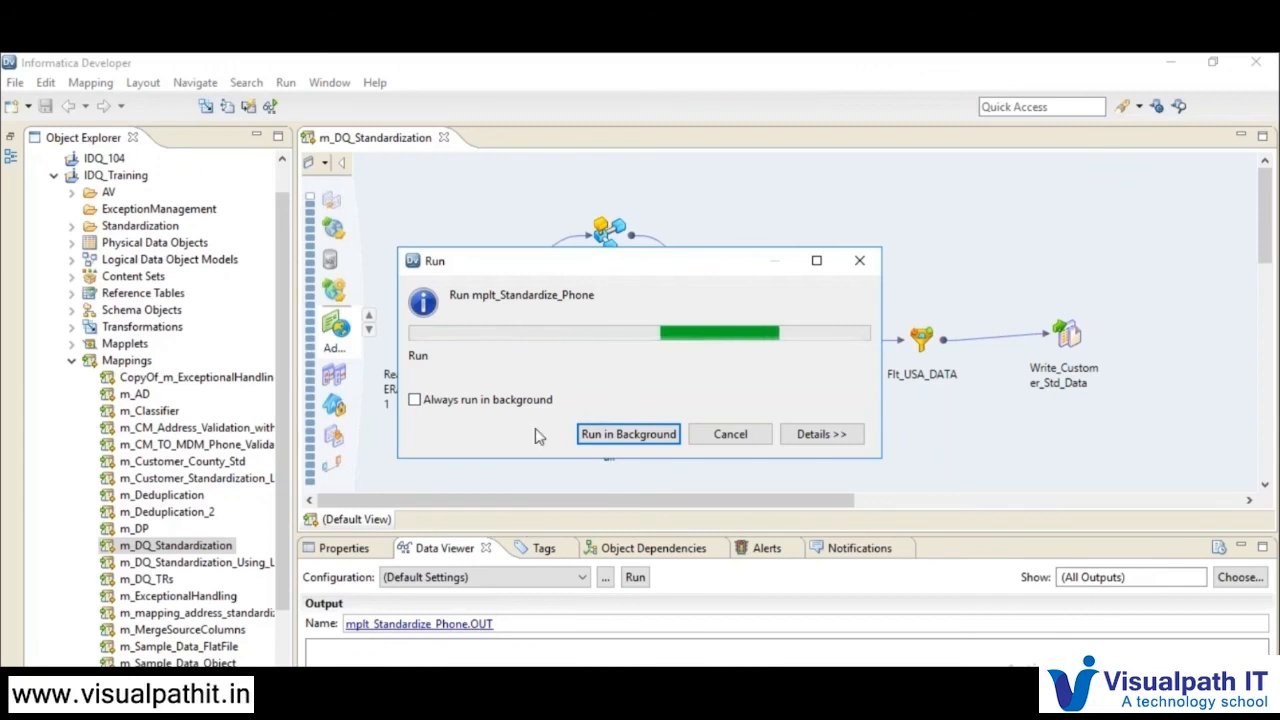
Move the Run dialog aside, enlarge the Data Viewer, and run the mplt_Standardize_Phone preview in background
{"action": "left_click_drag", "start_coordinate": [708, 263], "coordinate": [818, 247]}
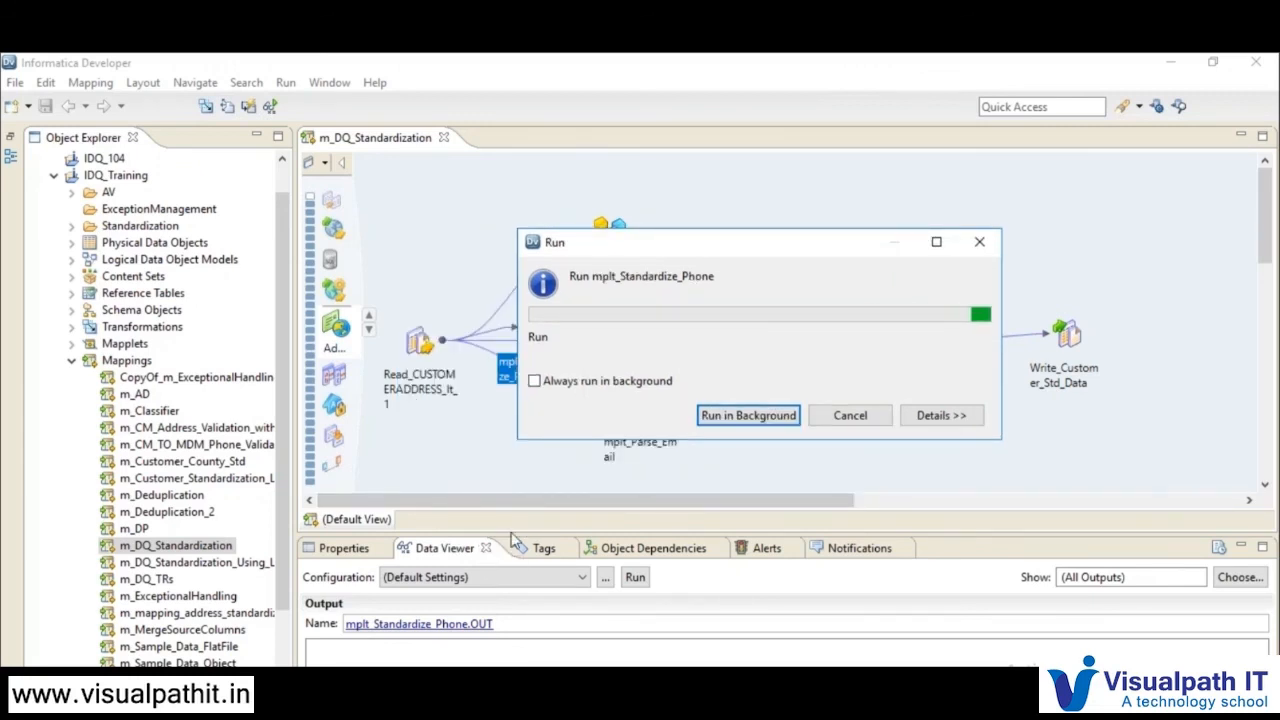
{"action": "left_click_drag", "start_coordinate": [512, 533], "coordinate": [508, 431]}
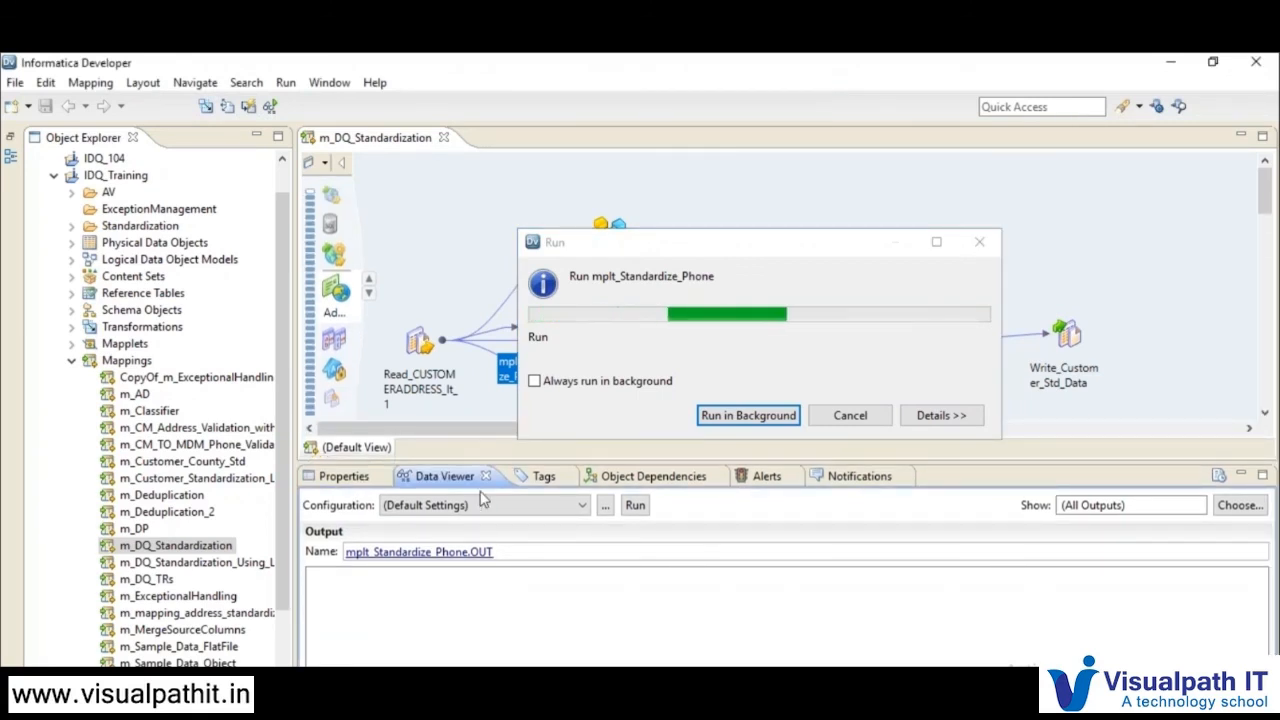
{"action": "left_click", "coordinate": [748, 415]}
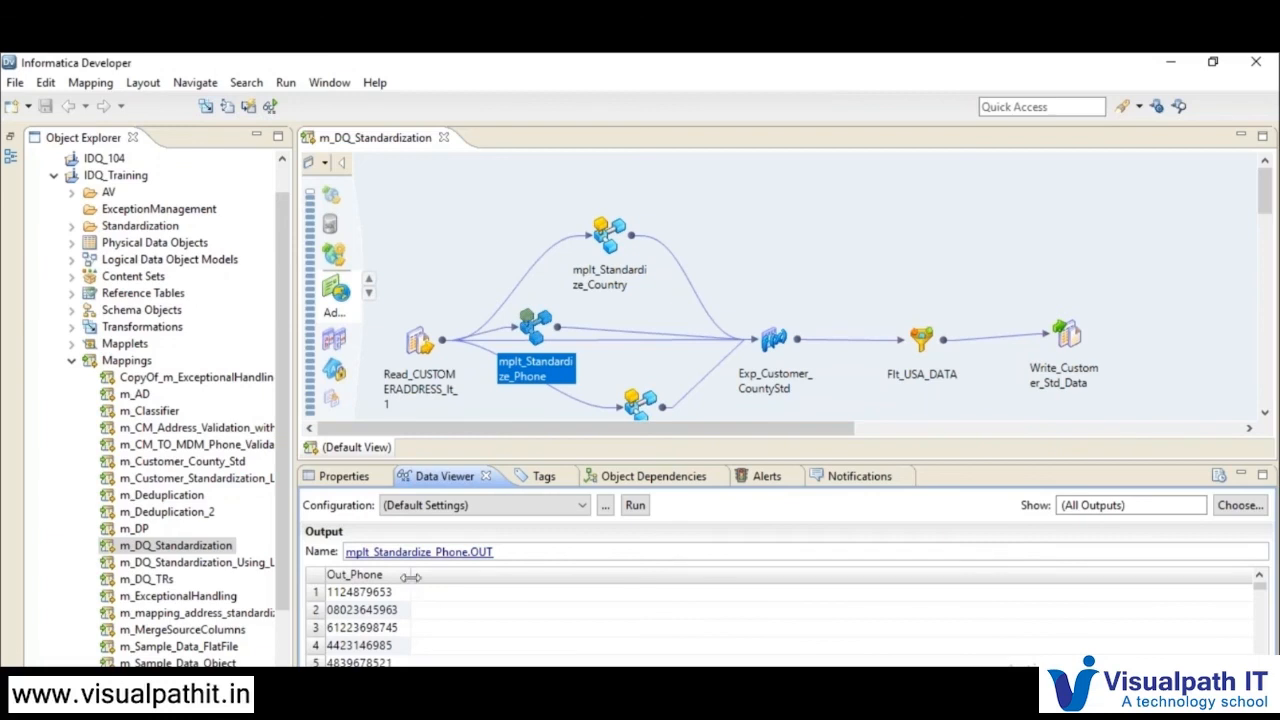
{"action": "left_click", "coordinate": [460, 590]}
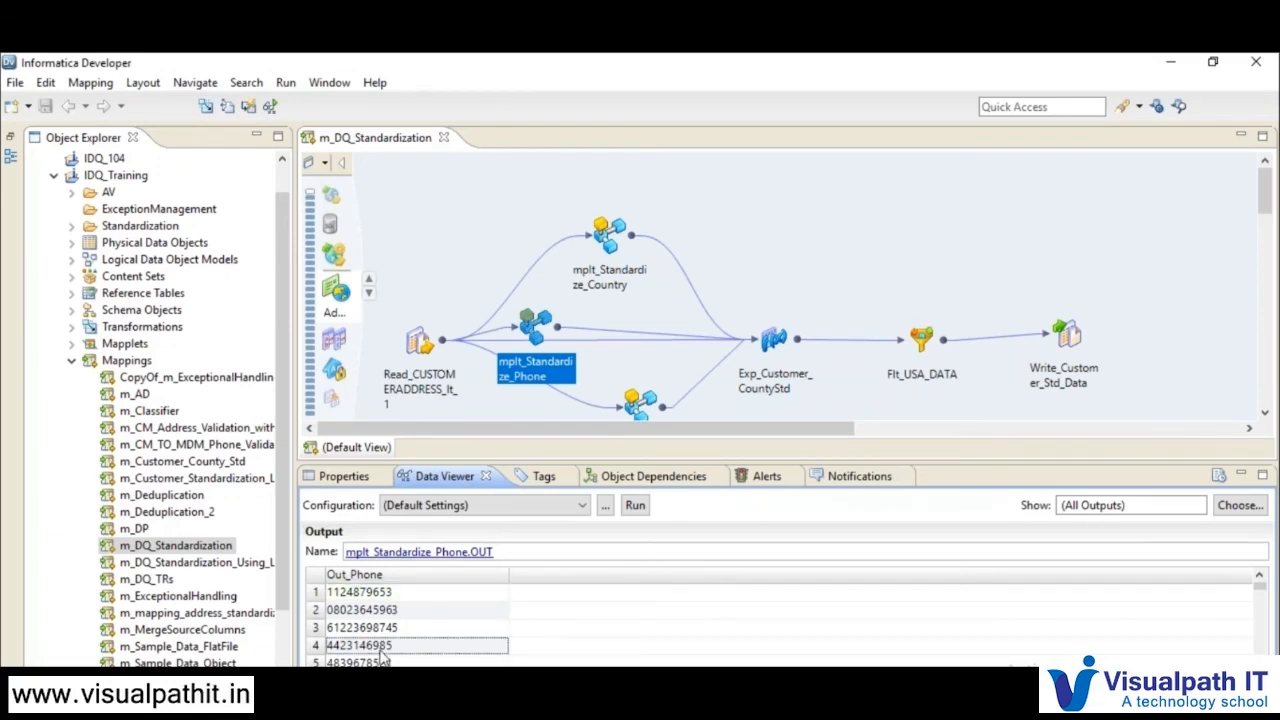
{"action": "scroll", "coordinate": [382, 655], "scroll_direction": "down", "scroll_amount": 1}
{"action": "scroll", "coordinate": [382, 655], "scroll_direction": "up", "scroll_amount": 1}
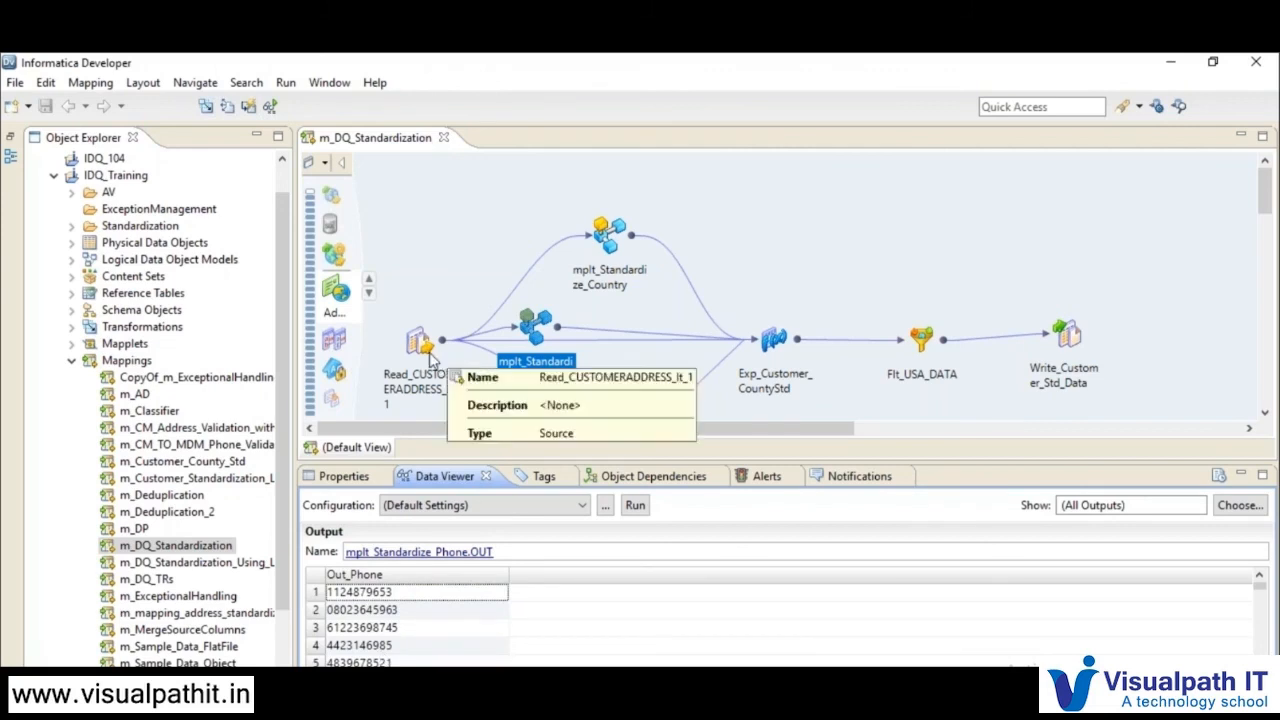
{"action": "mouse_move", "coordinate": [421, 345]}
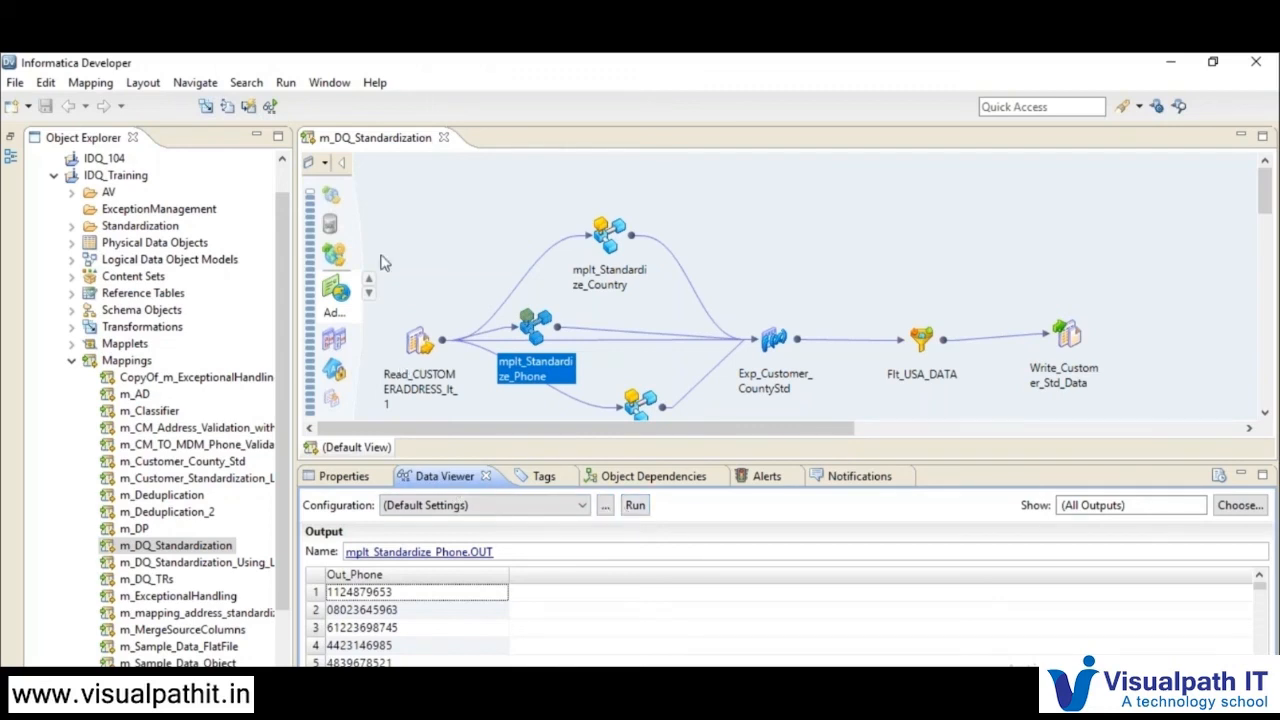
{"action": "left_click", "coordinate": [314, 89]}
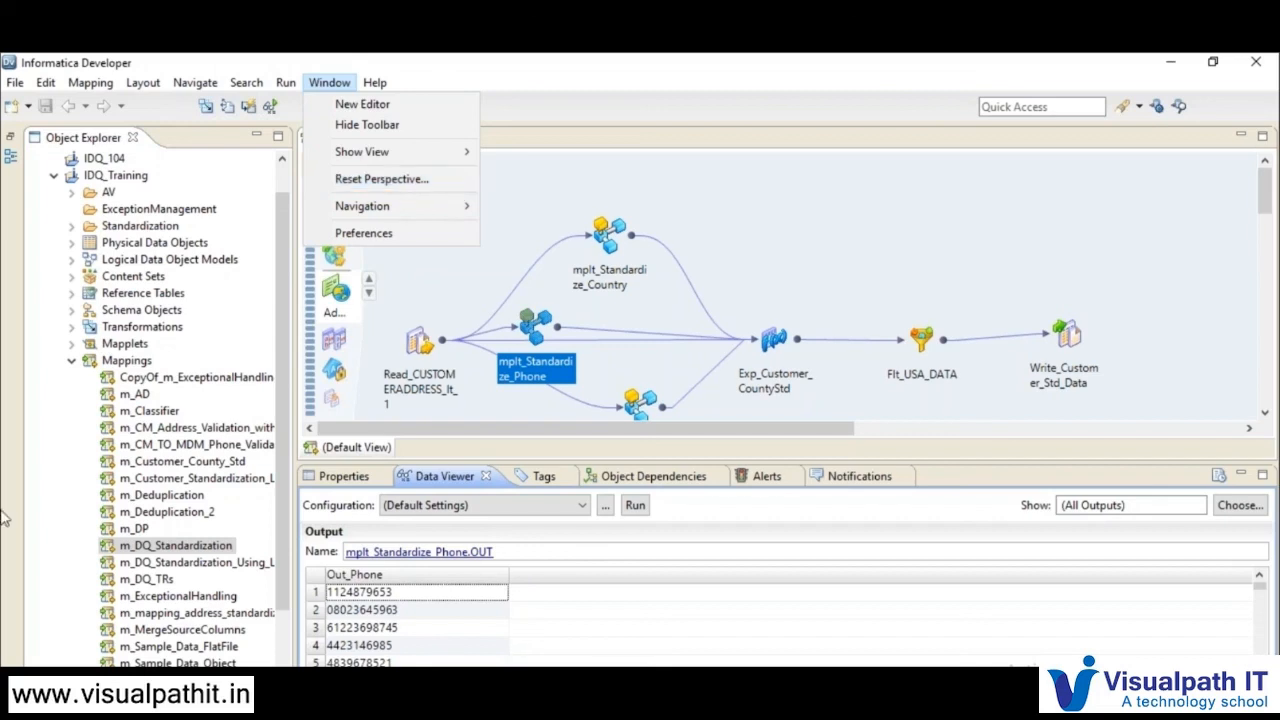
{"action": "left_click", "coordinate": [862, 175]}
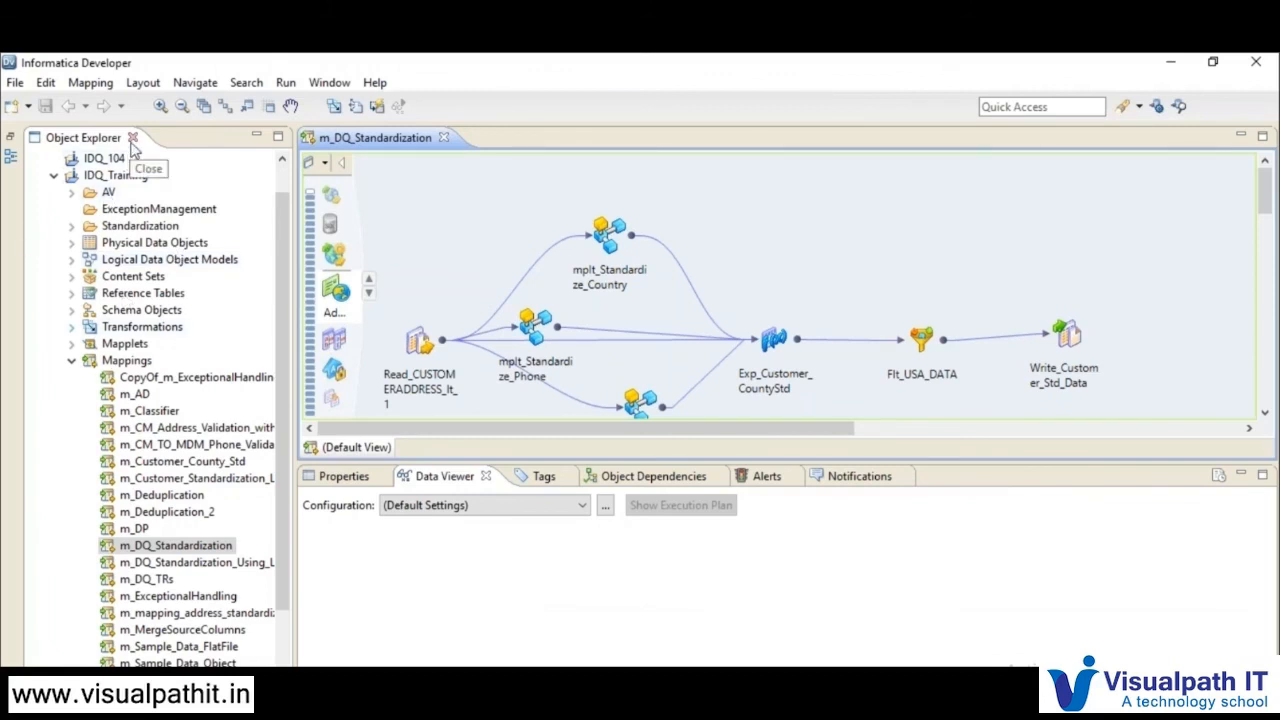
Close the Object Explorer, the m_DQ_Standardization mapping editor and the Outline view
{"action": "left_click", "coordinate": [132, 138]}
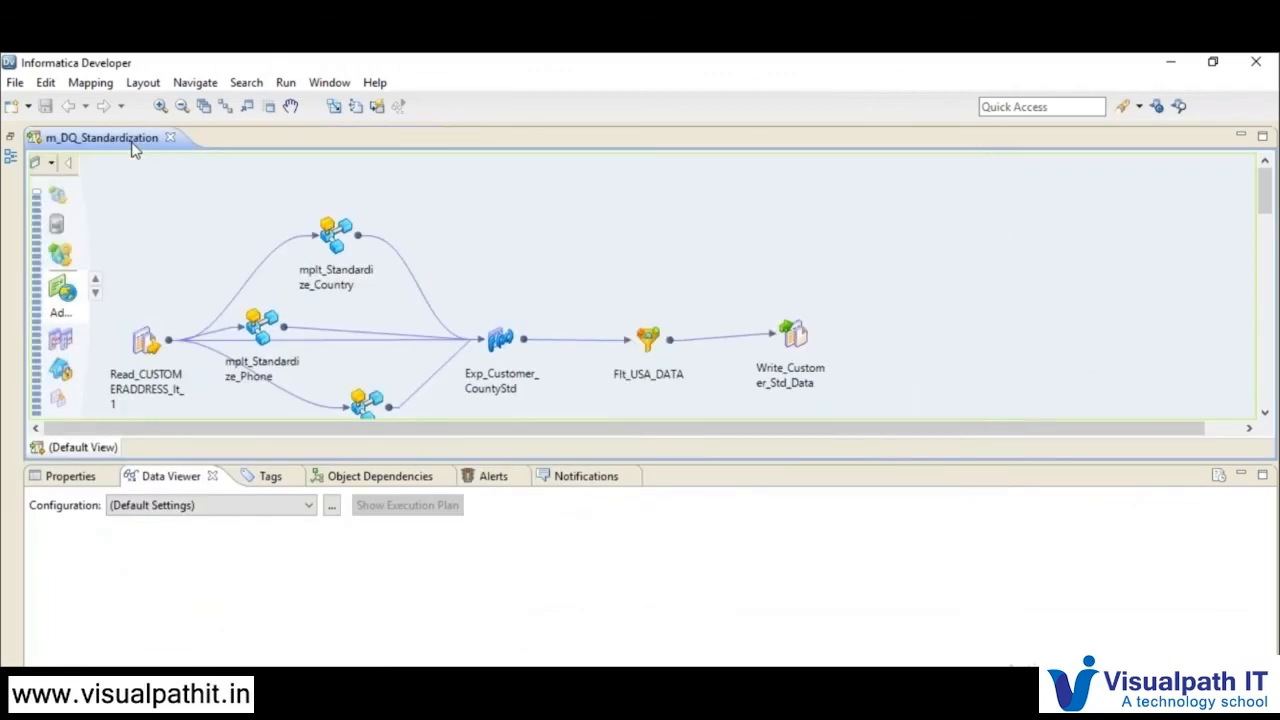
{"action": "left_click", "coordinate": [11, 141]}
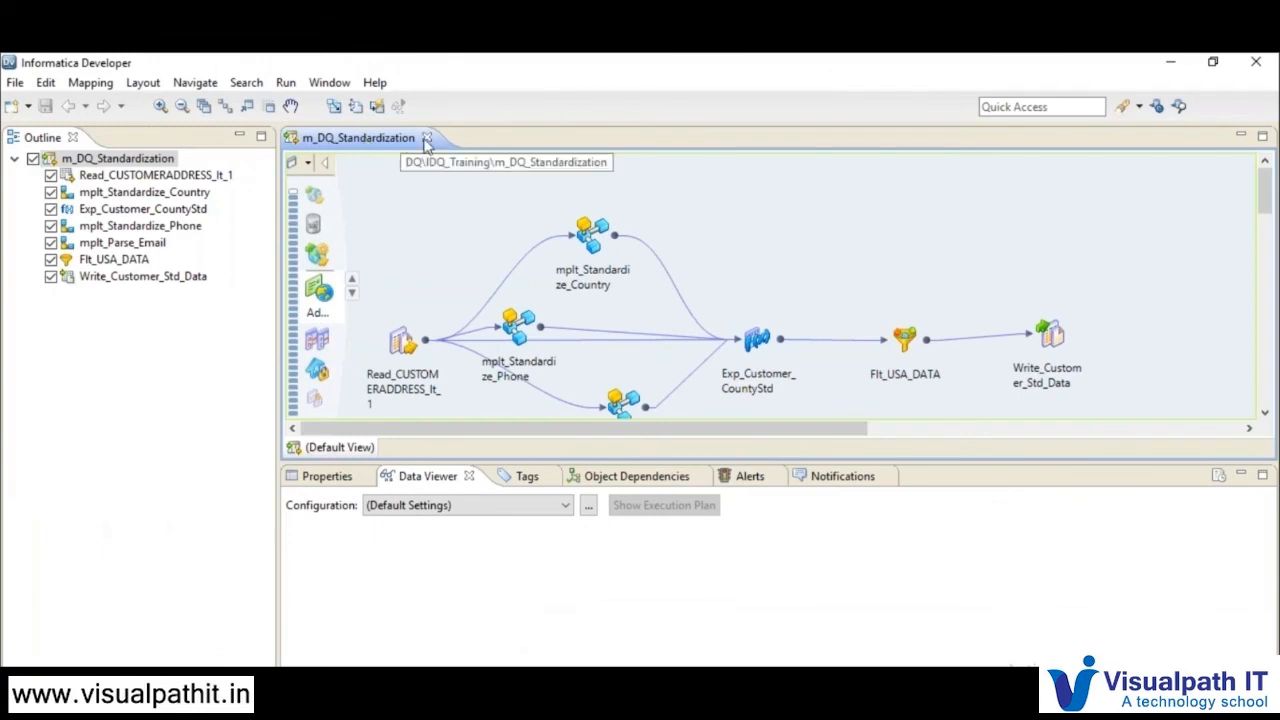
{"action": "left_click", "coordinate": [427, 139]}
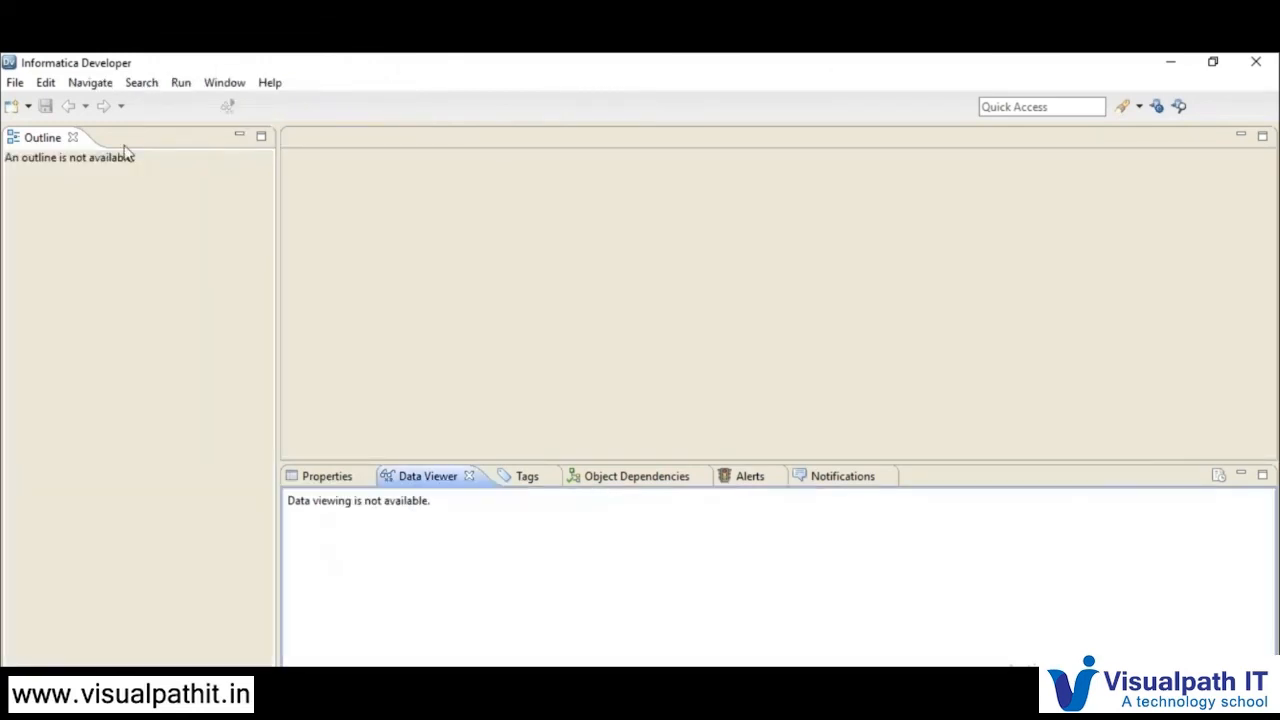
{"action": "left_click", "coordinate": [72, 138]}
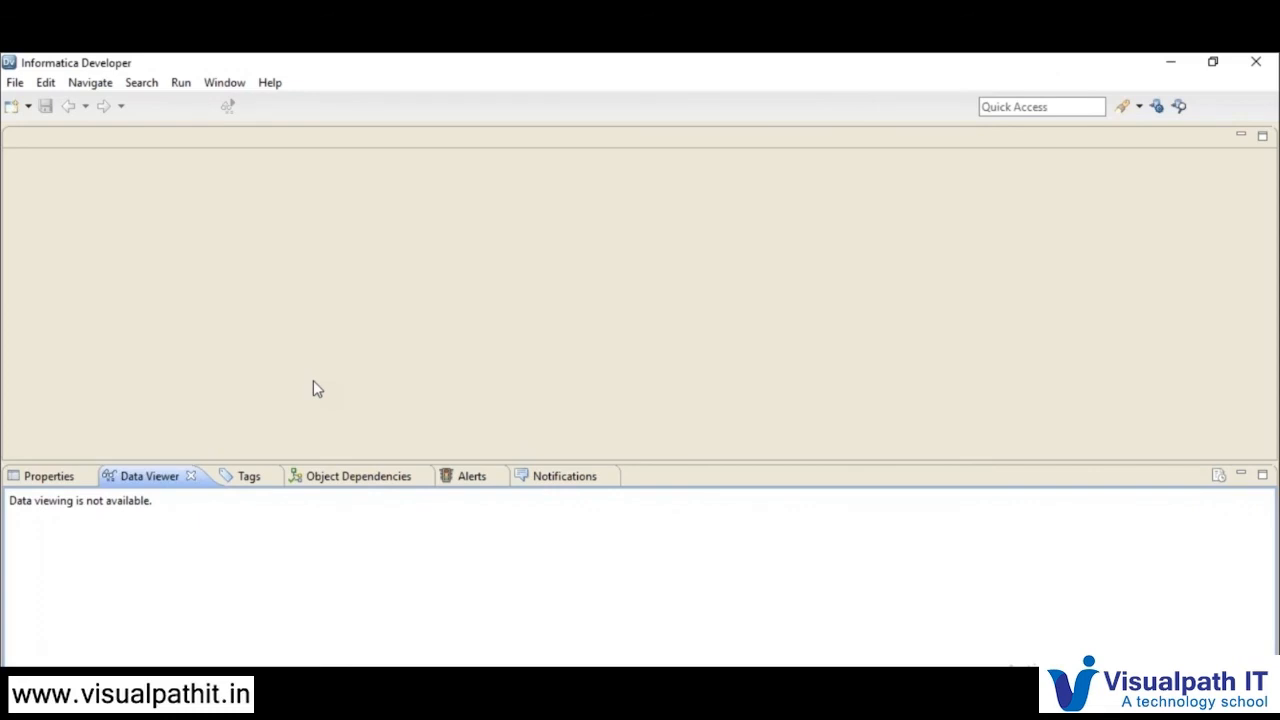
{"action": "left_click", "coordinate": [239, 90]}
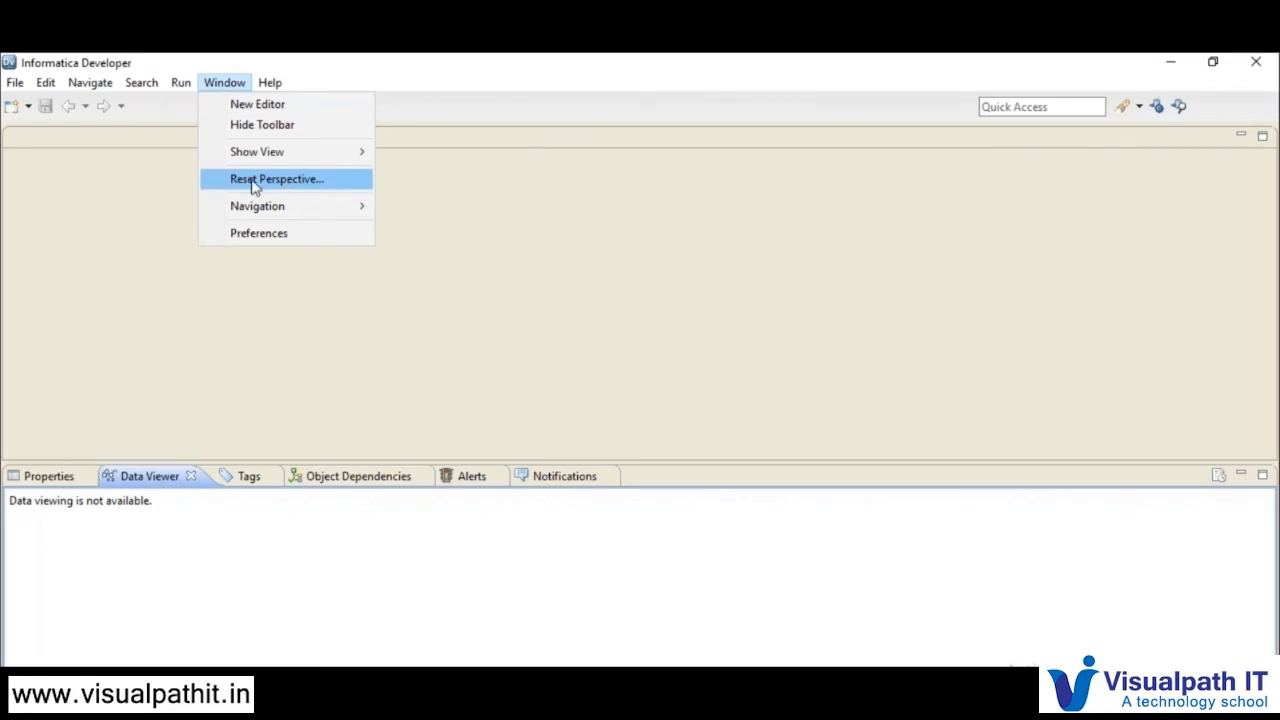
Reset the perspective to the default layout, confirm it, and close the Connection Explorer
{"action": "left_click", "coordinate": [256, 182]}
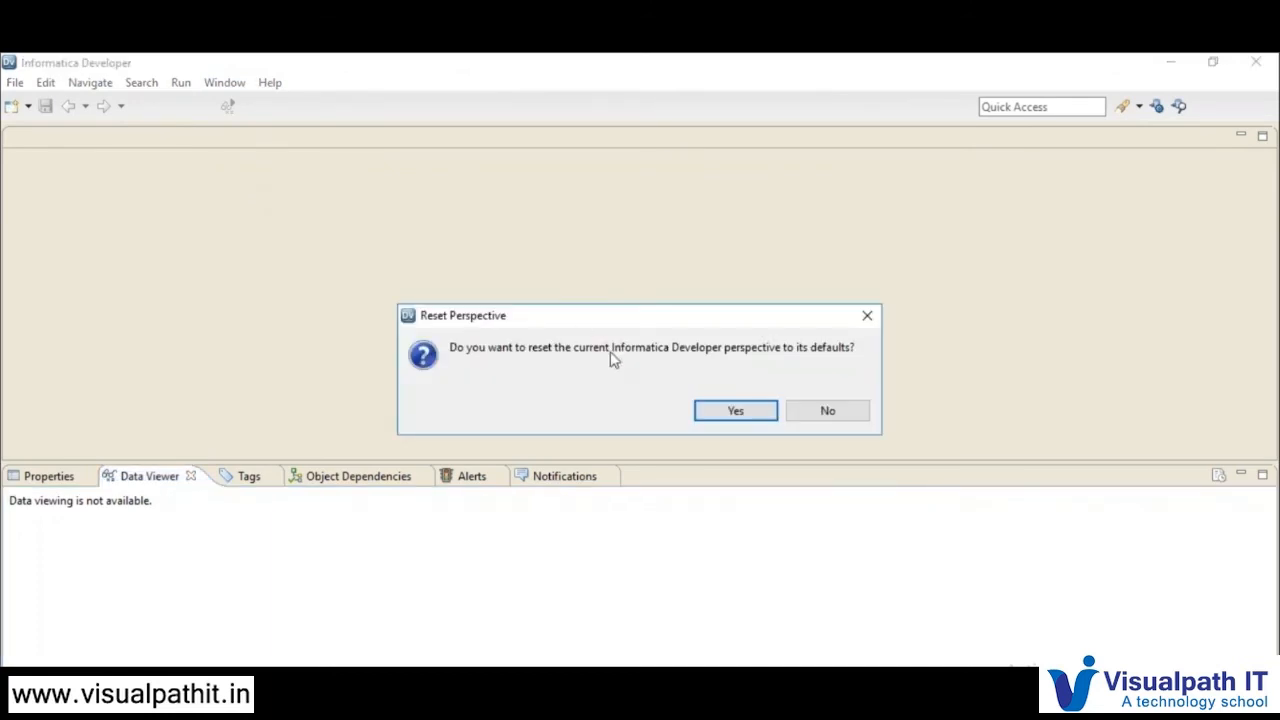
{"action": "left_click", "coordinate": [733, 418]}
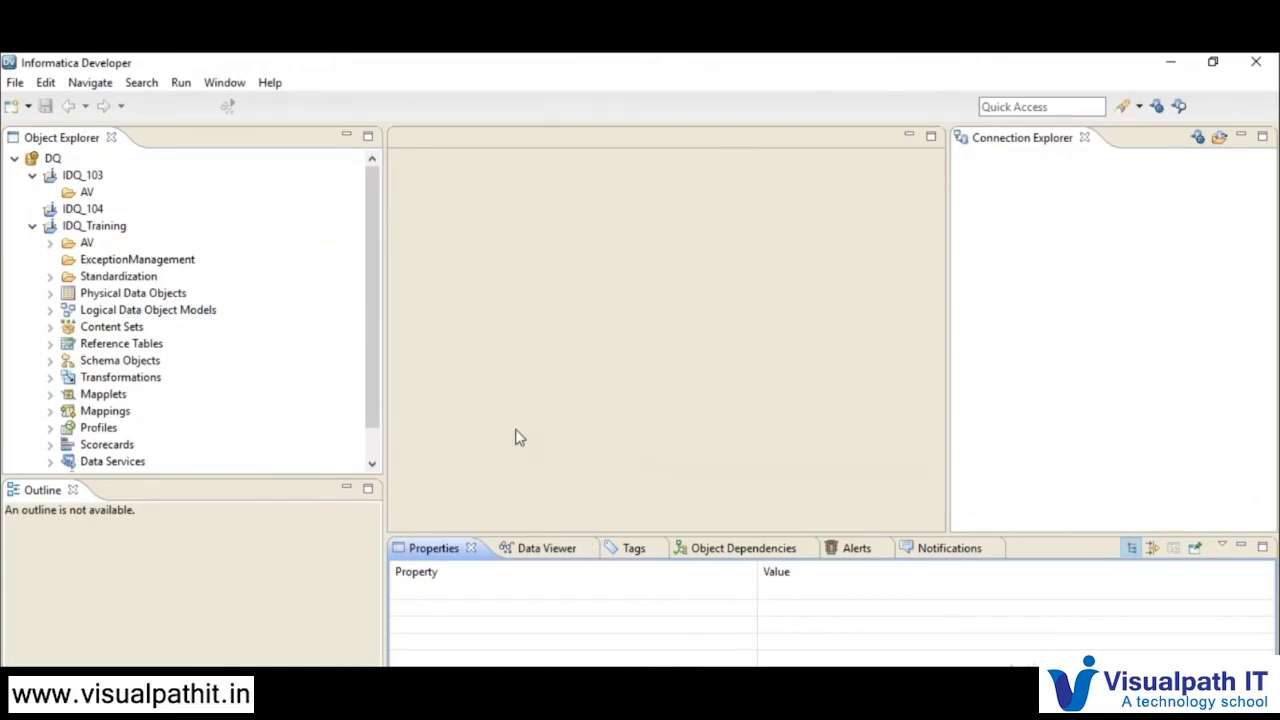
{"action": "left_click", "coordinate": [230, 89]}
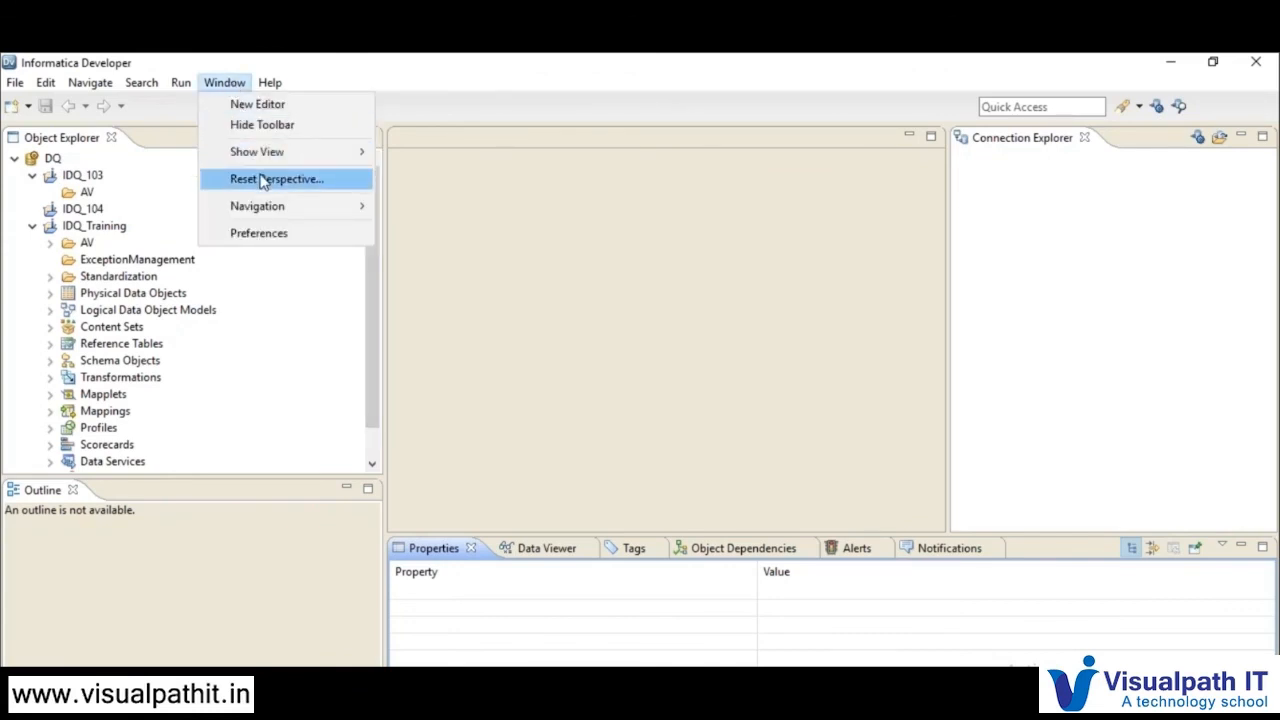
{"action": "left_click", "coordinate": [1085, 137]}
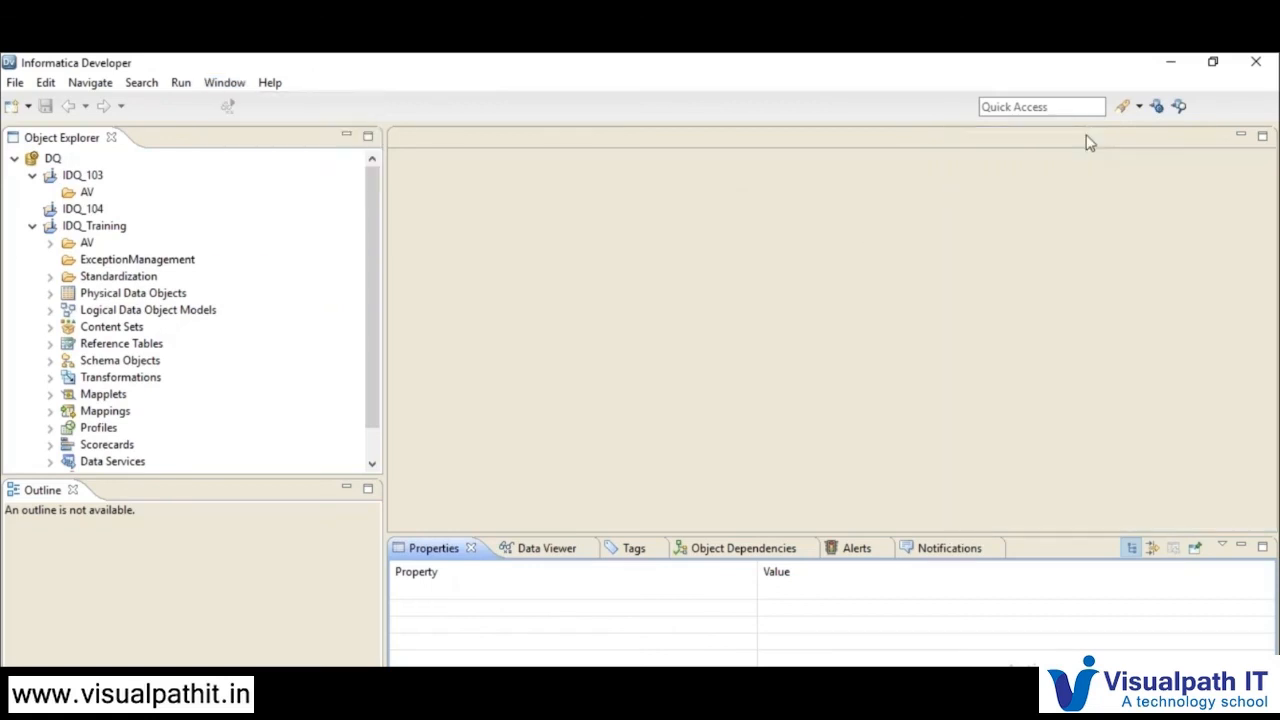
{"action": "left_click", "coordinate": [228, 86]}
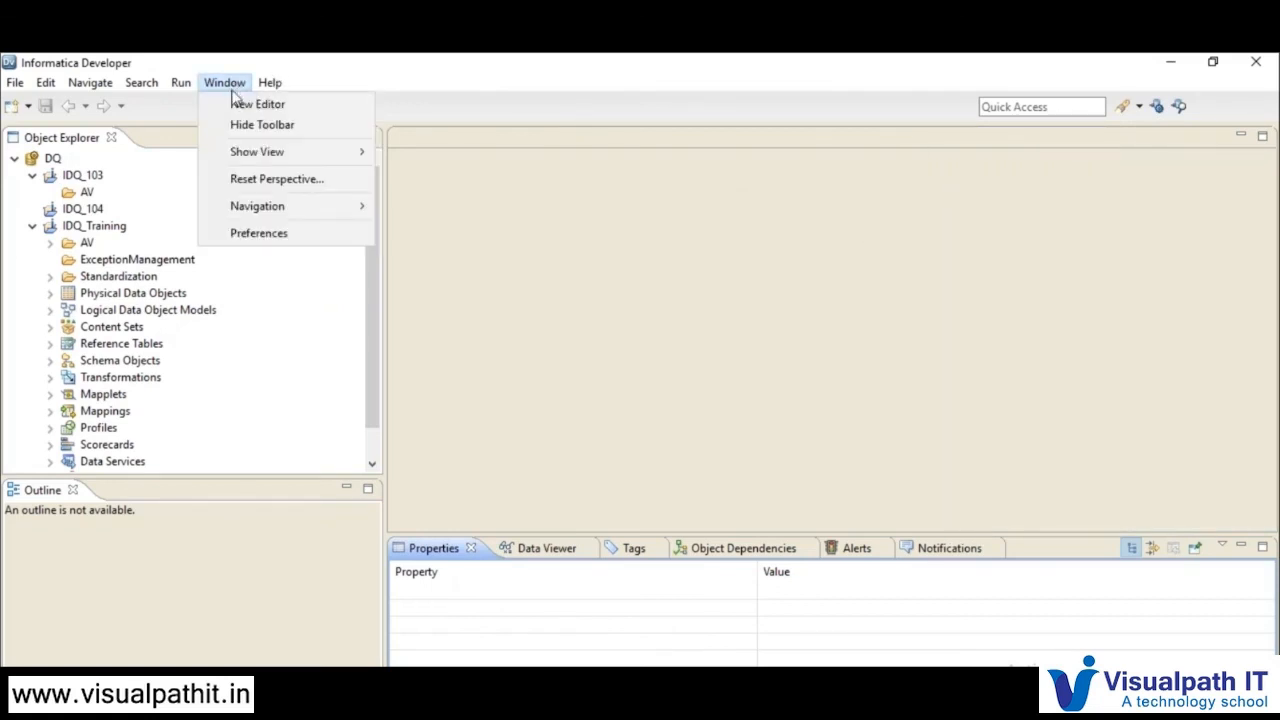
{"action": "left_click", "coordinate": [307, 244]}
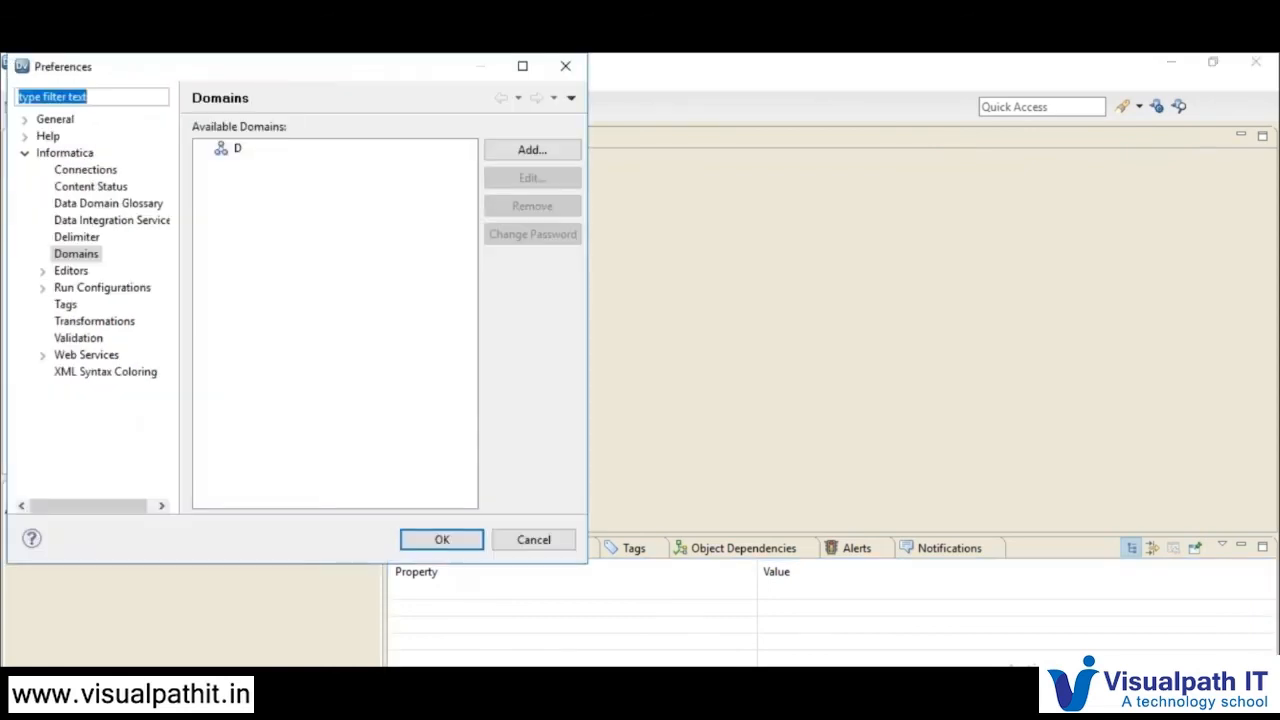
{"action": "left_click_drag", "start_coordinate": [341, 77], "coordinate": [531, 108]}
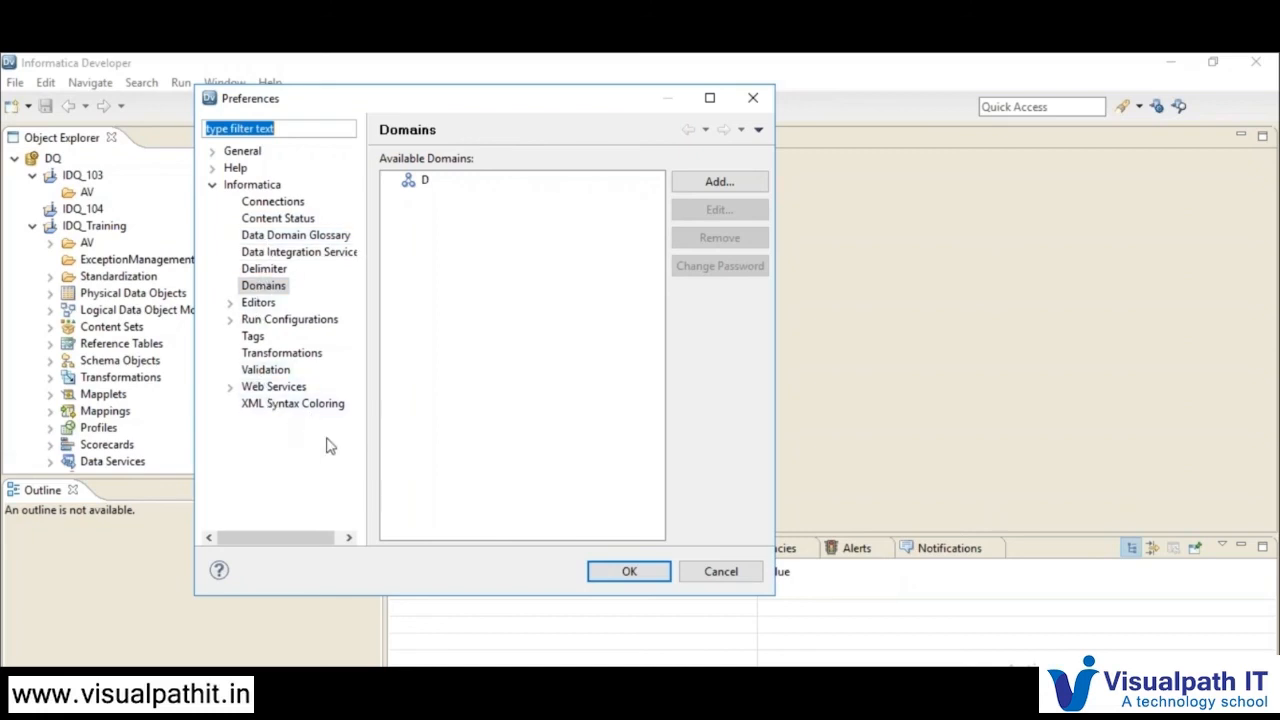
{"action": "left_click", "coordinate": [712, 578]}
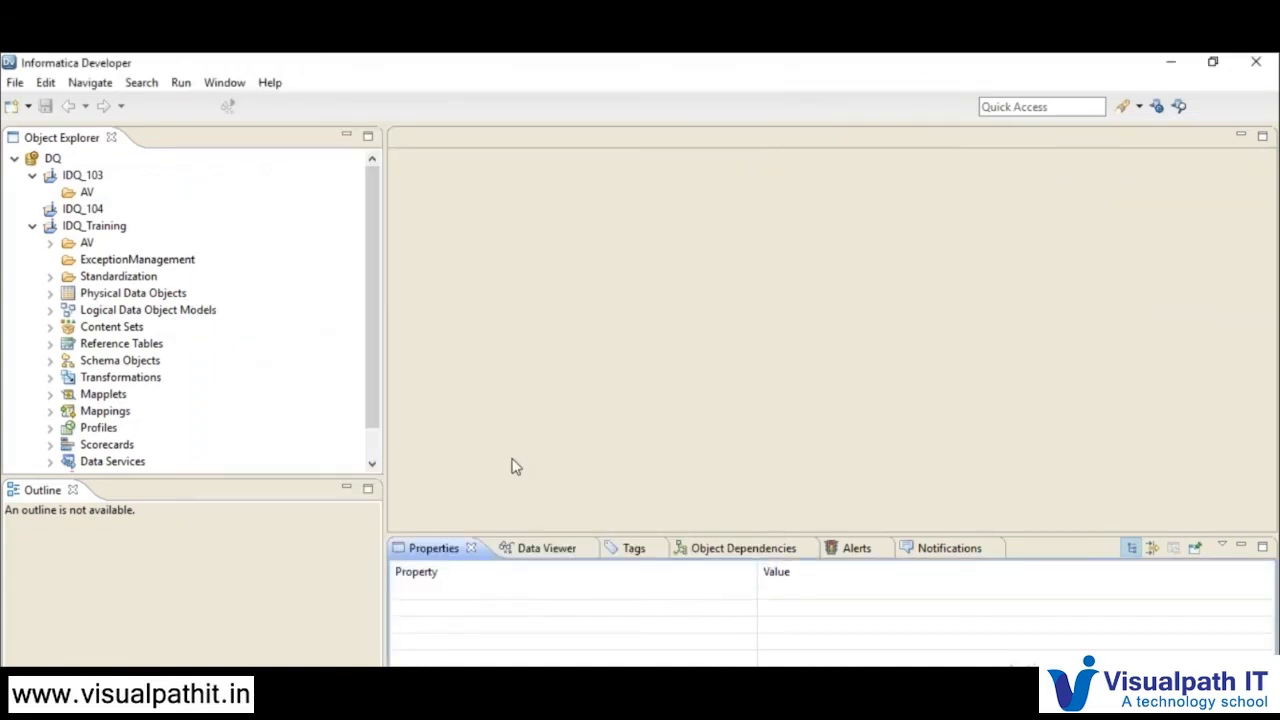
Browse the Help and Window menus without choosing any command
{"action": "left_click", "coordinate": [268, 88]}
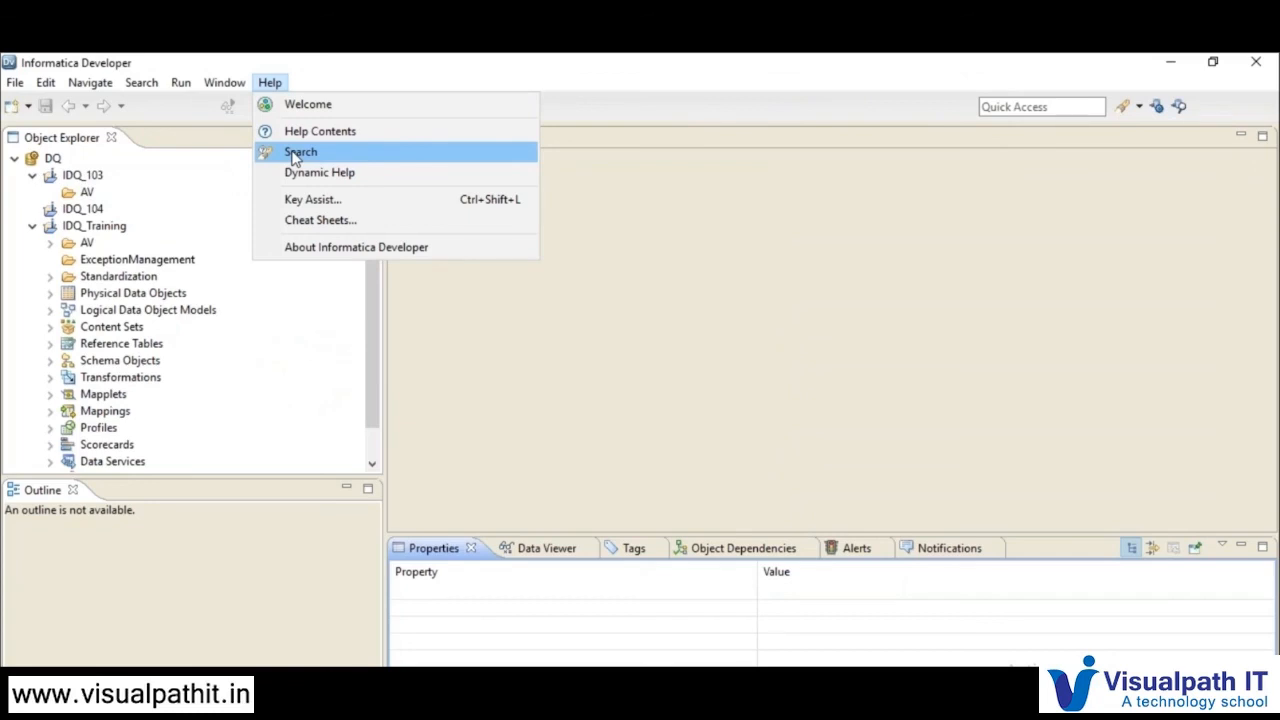
{"action": "left_click", "coordinate": [646, 217]}
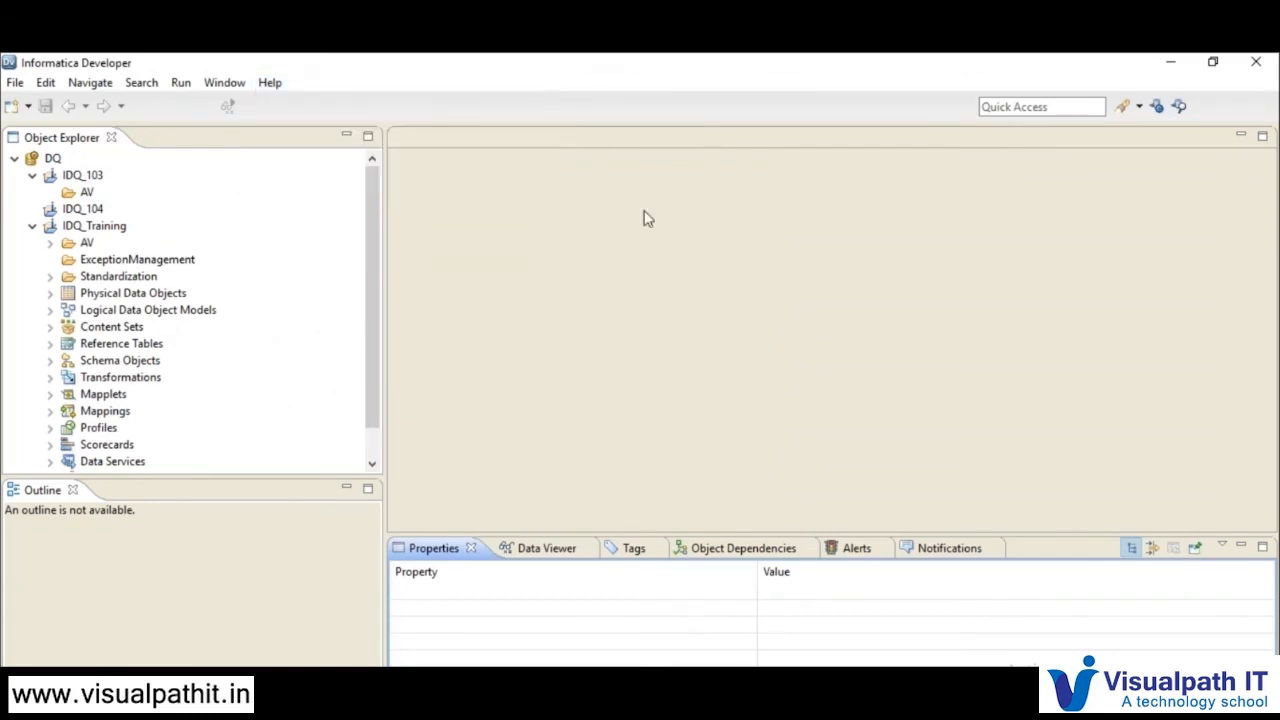
{"action": "left_click", "coordinate": [270, 82]}
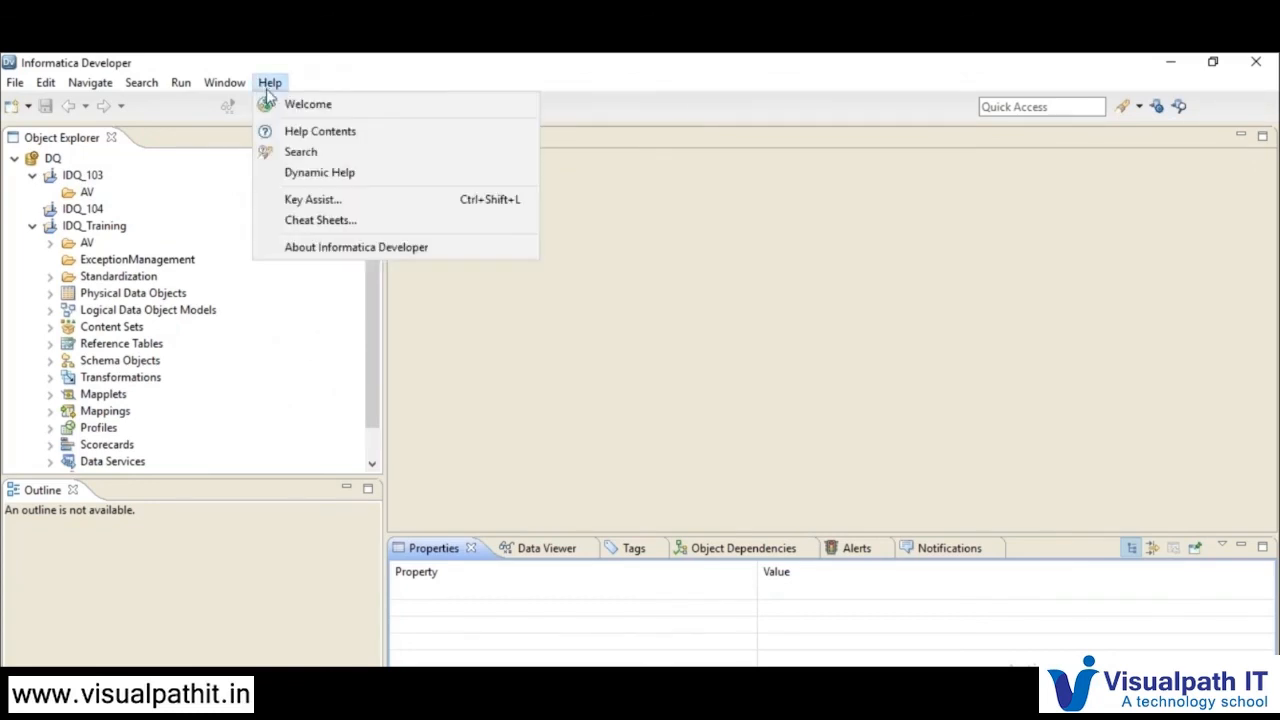
{"action": "left_click", "coordinate": [667, 224]}
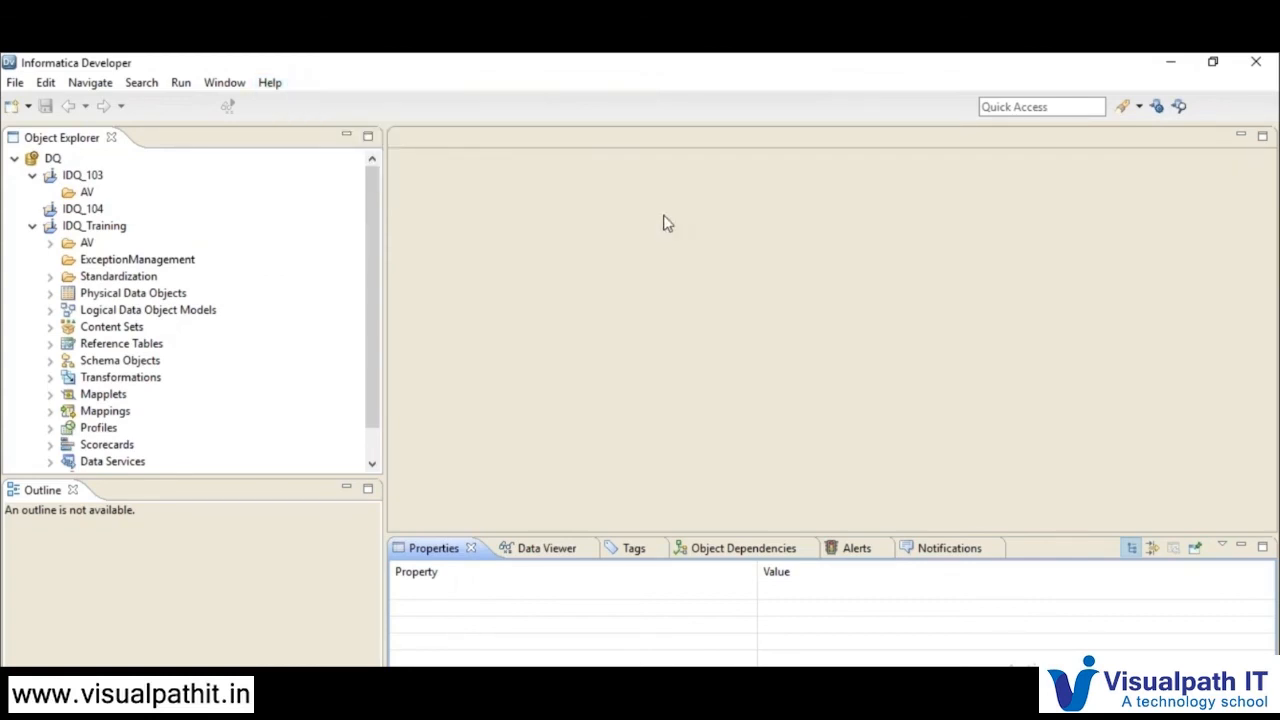
{"action": "left_click", "coordinate": [139, 85]}
{"action": "mouse_move", "coordinate": [213, 88]}
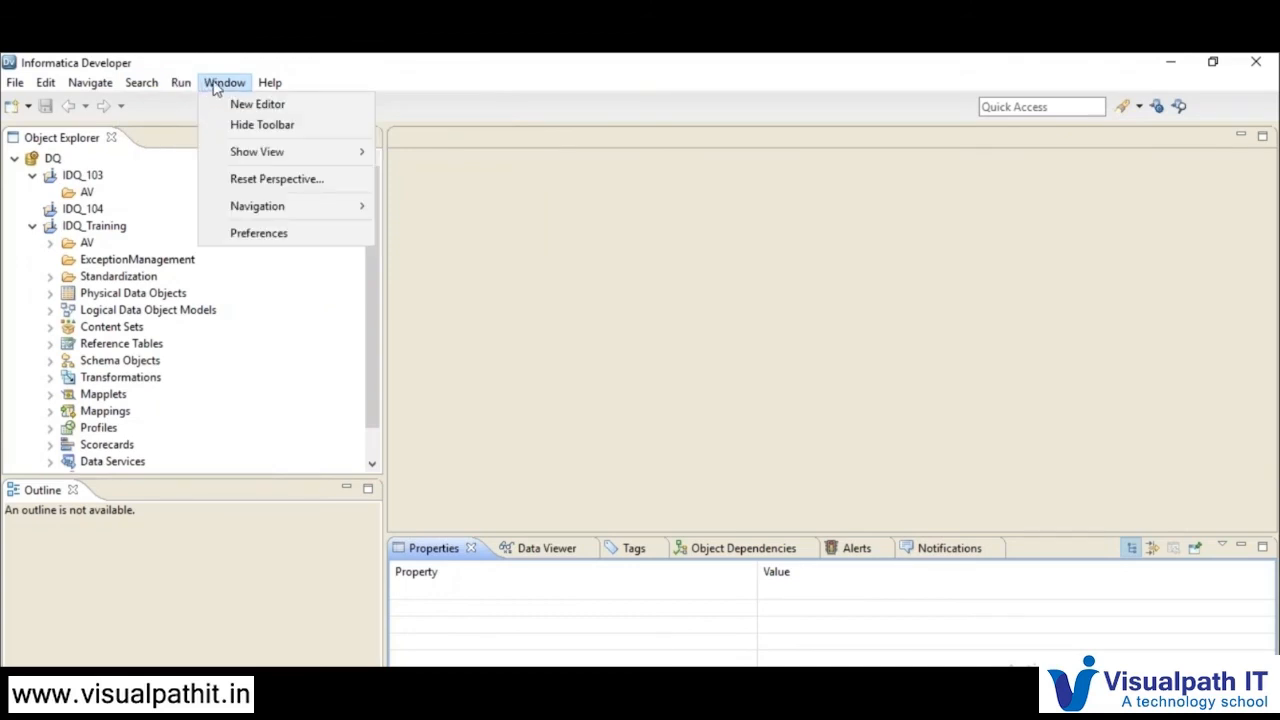
{"action": "left_click", "coordinate": [270, 84]}
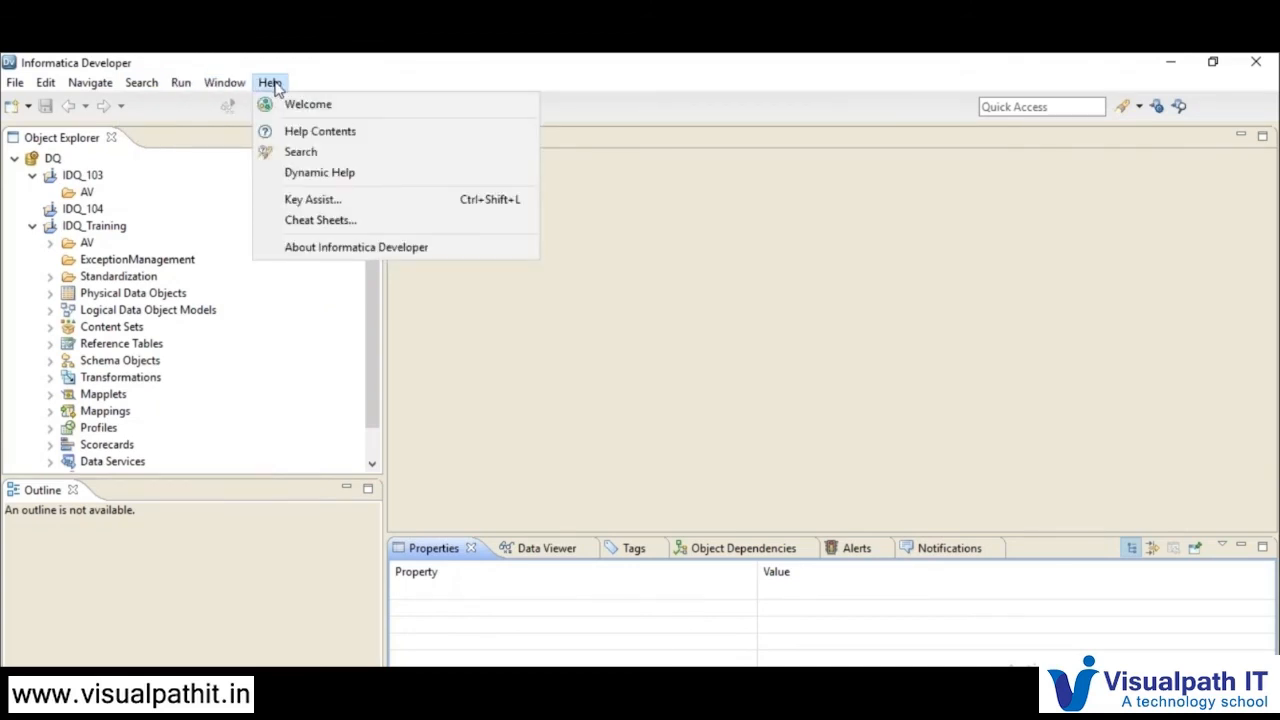
{"action": "left_click", "coordinate": [345, 488]}
Minimize the Outline and collapse the IDQ_103 and IDQ_Training projects in Object Explorer
{"action": "left_click", "coordinate": [345, 488]}
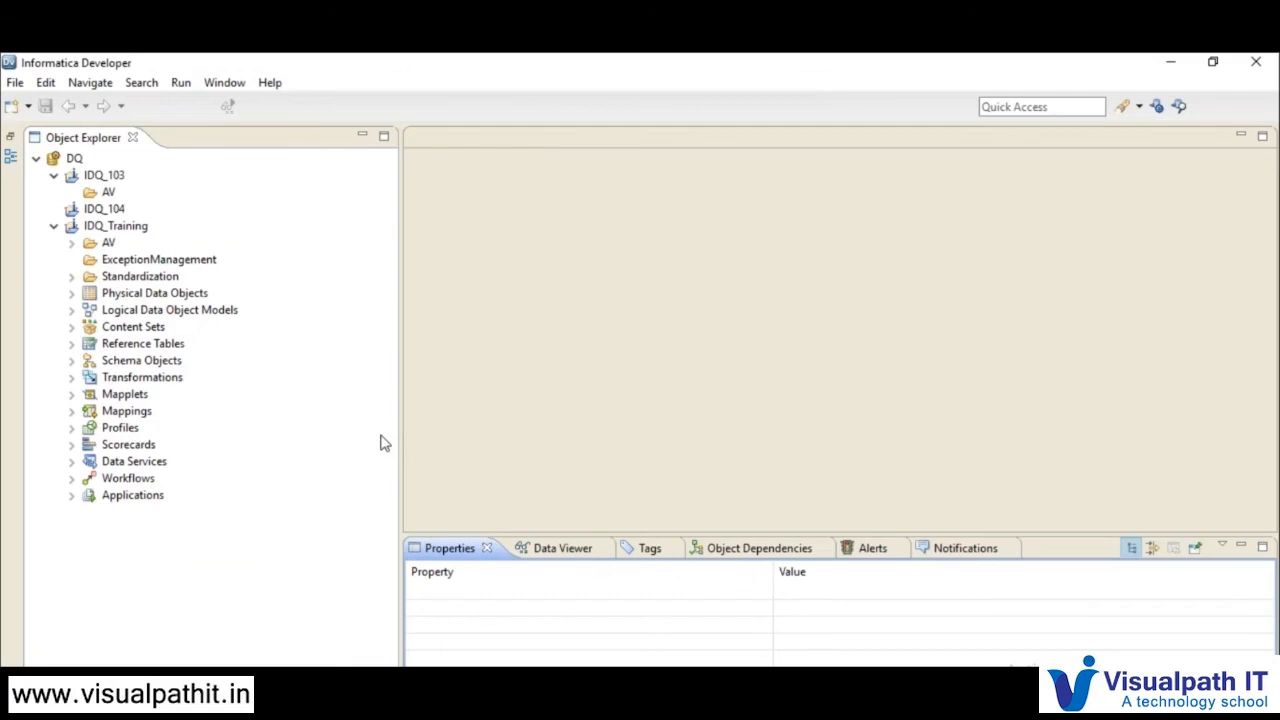
{"action": "left_click", "coordinate": [54, 176]}
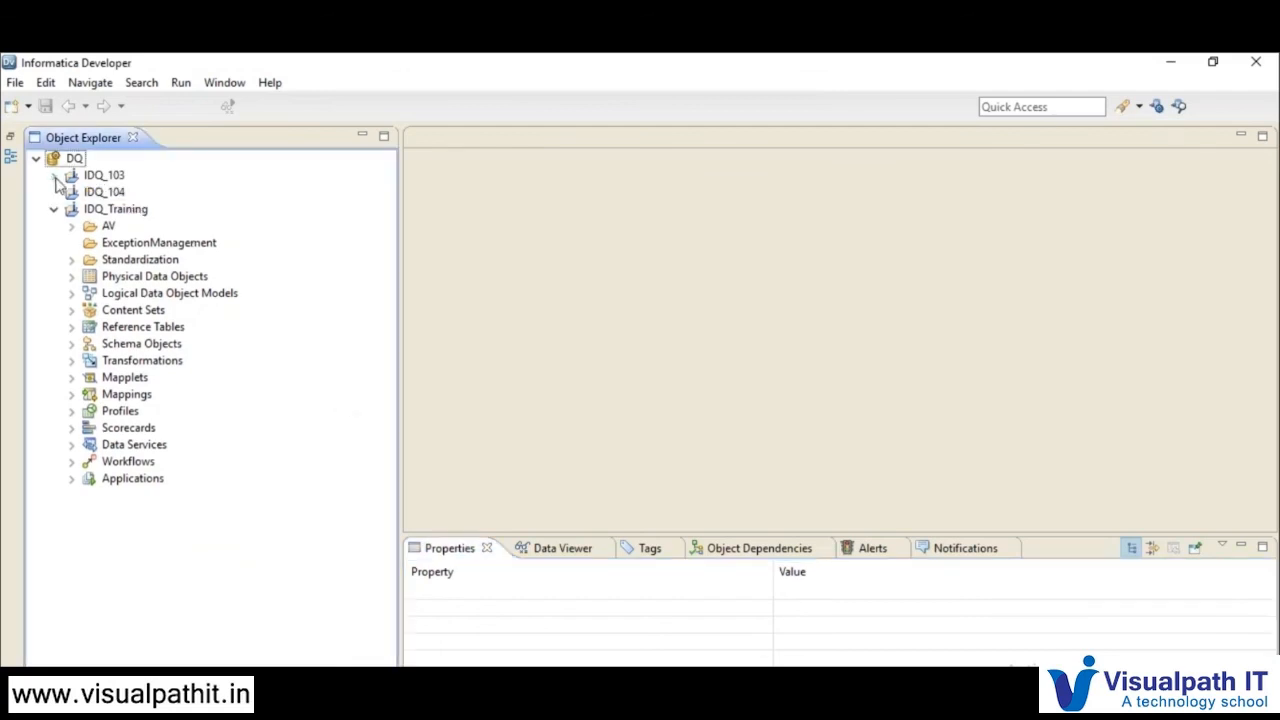
{"action": "left_click", "coordinate": [54, 209]}
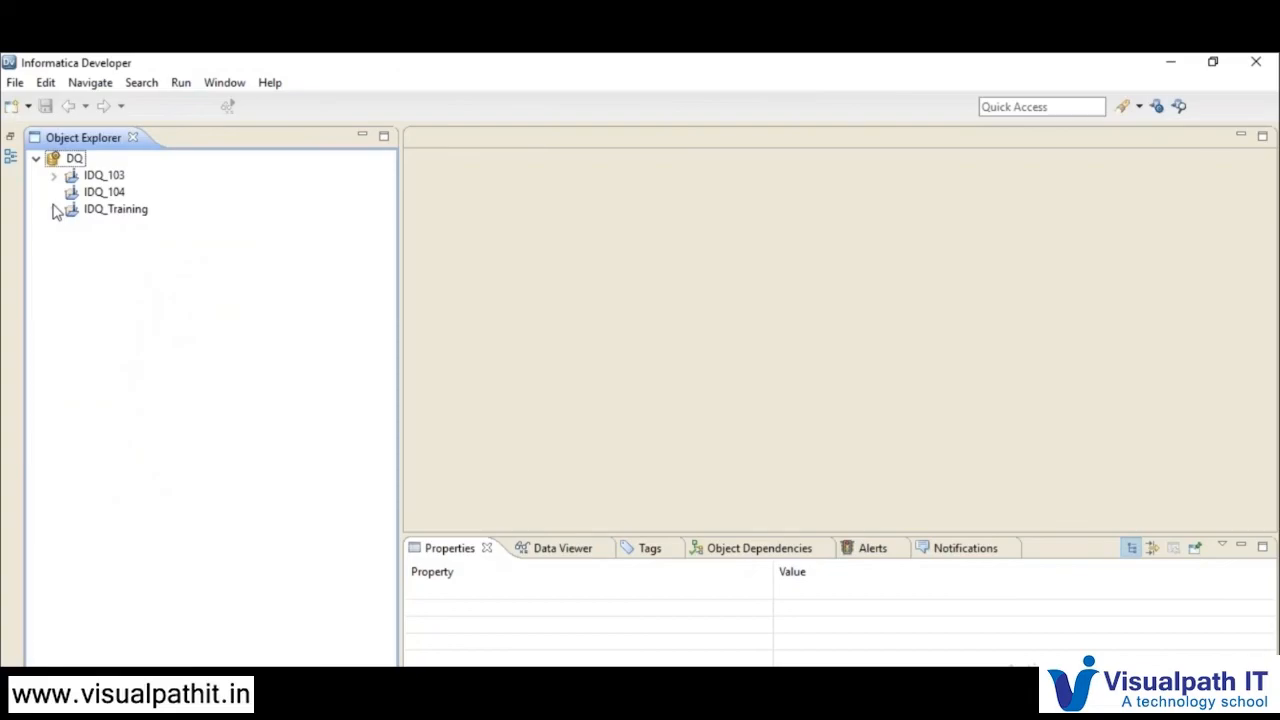